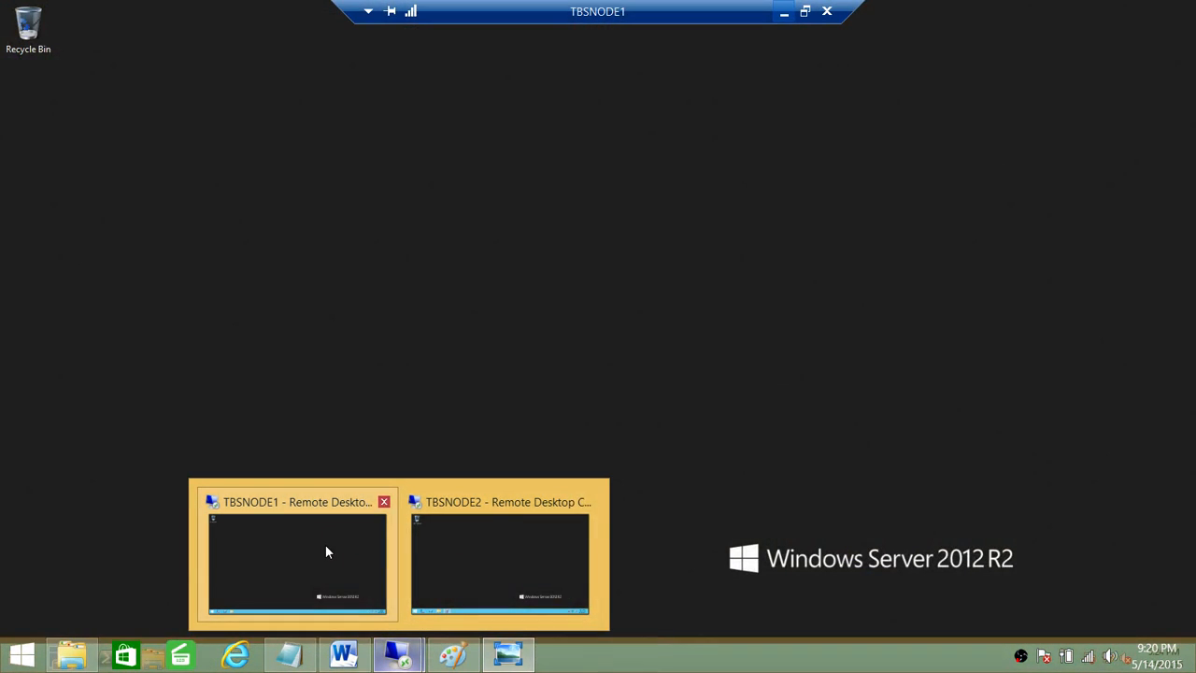
Step: On the TBSNODE1 session, launch Failover Cluster Manager by searching 'Fai' from Start
click(326, 547)
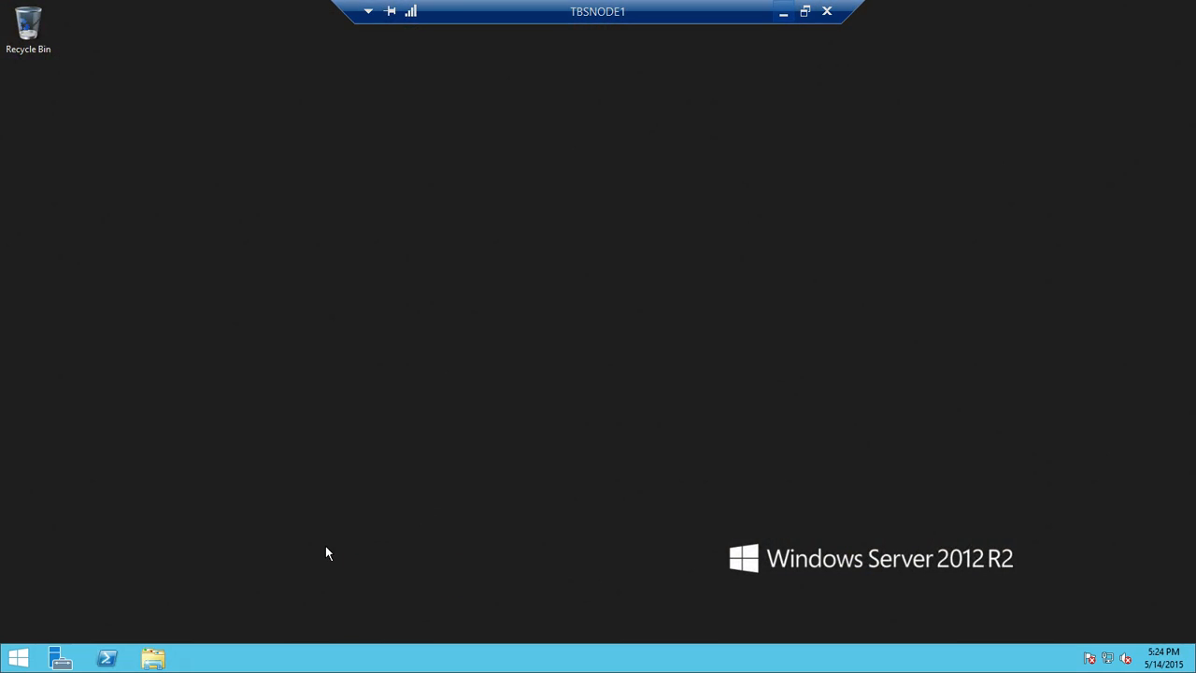
click(33, 658)
click(1150, 66)
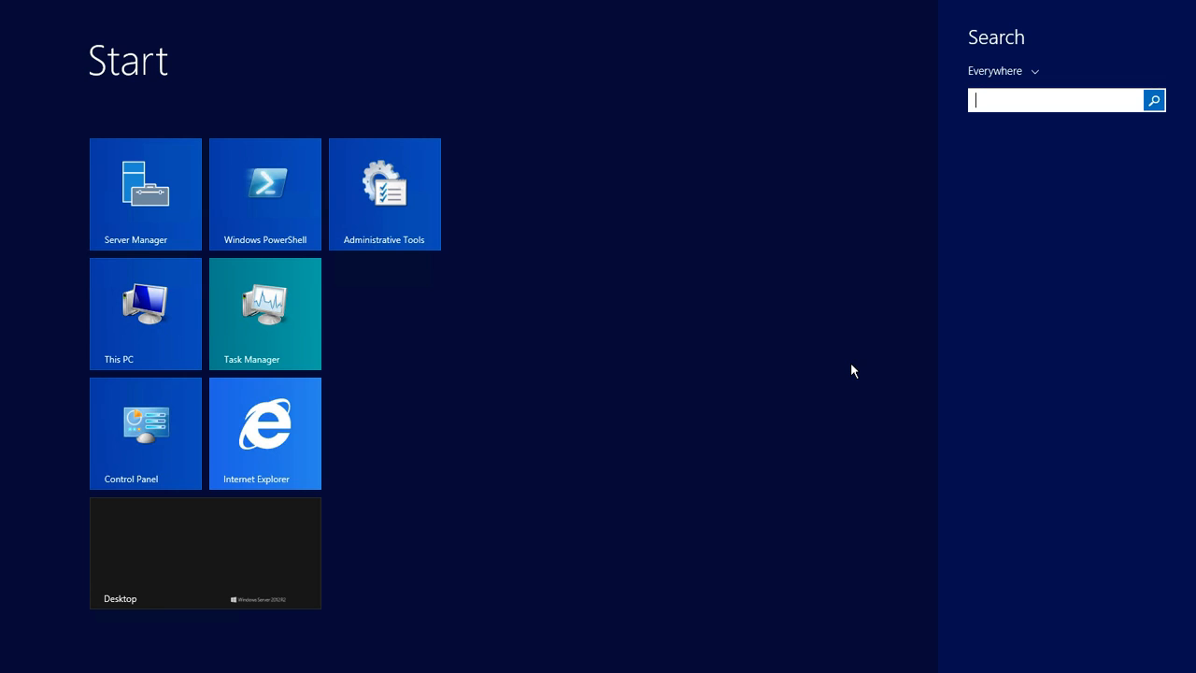
text(Failov)
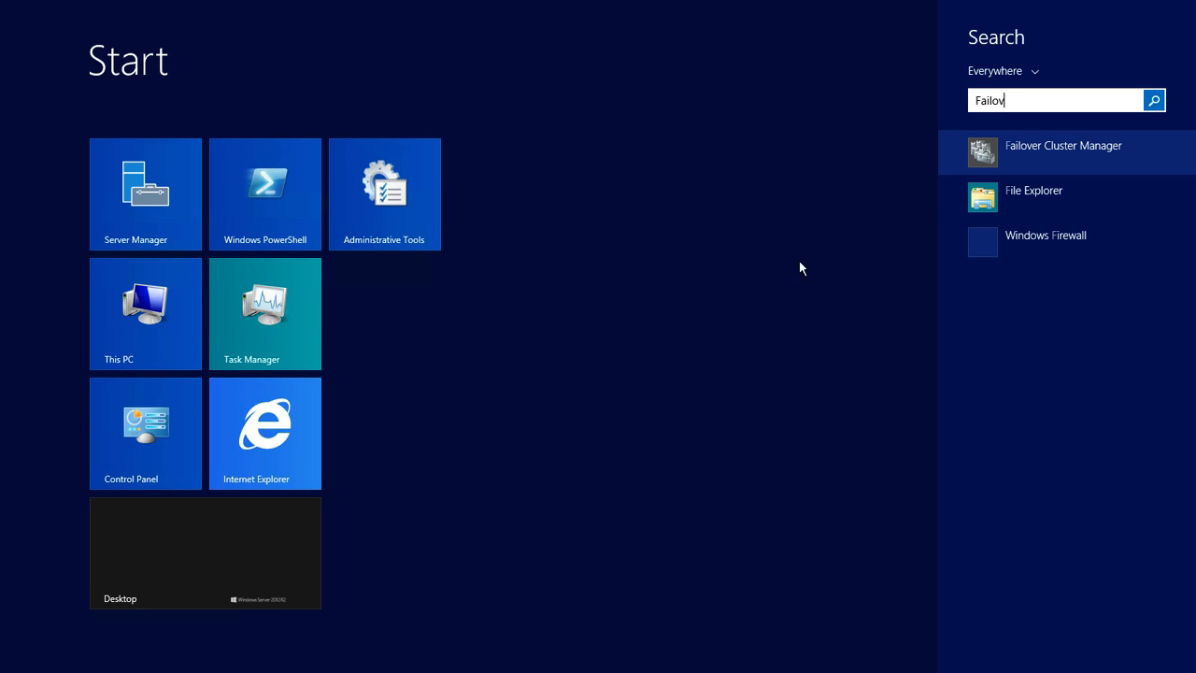
key(Return)
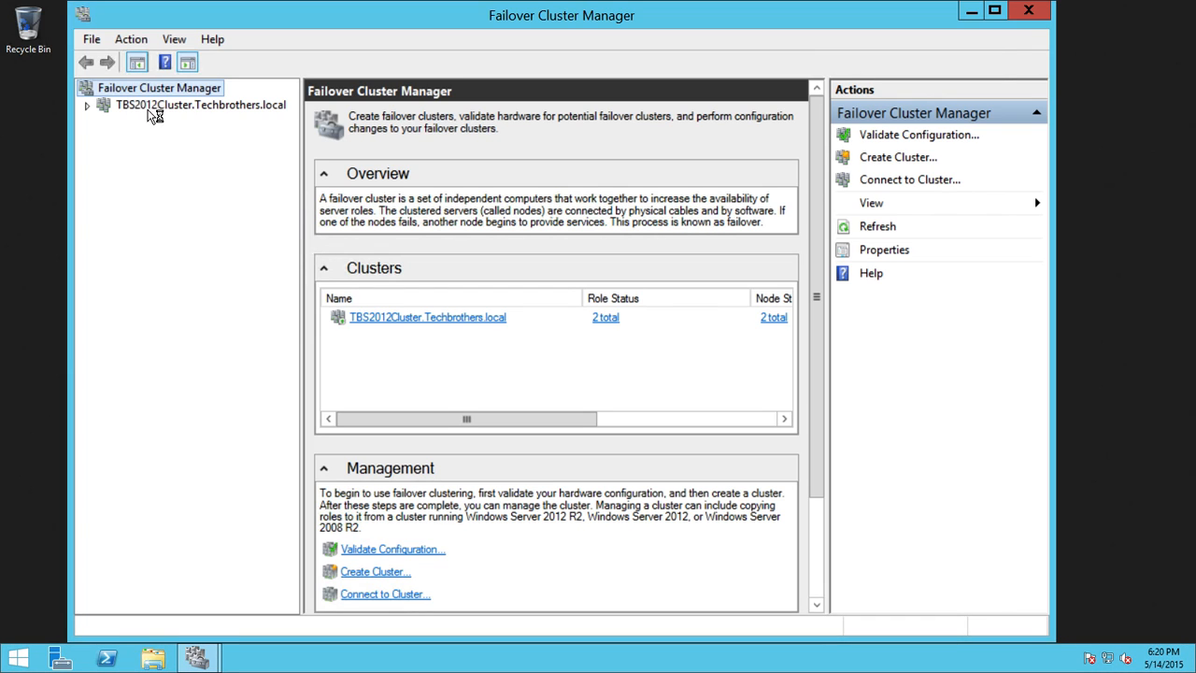
Step: Expand TBS2012Cluster.Techbrothers.local, show its Roles and select the SQL Server (SQLPROD) role
click(134, 105)
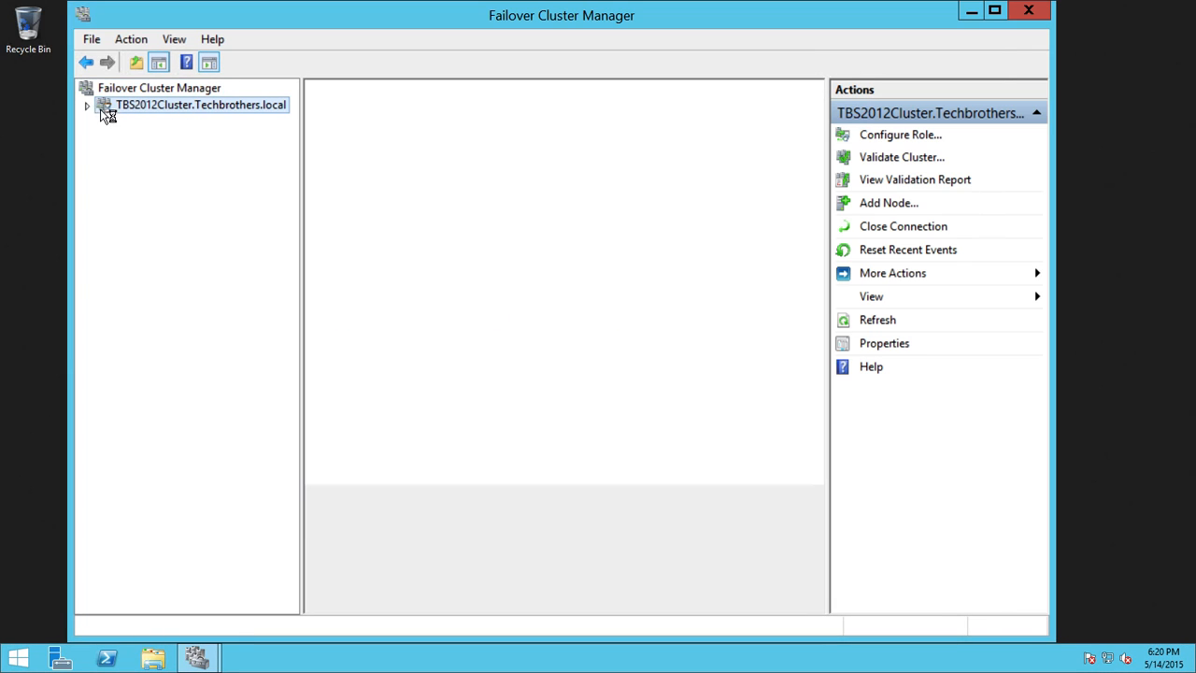
click(88, 105)
click(146, 123)
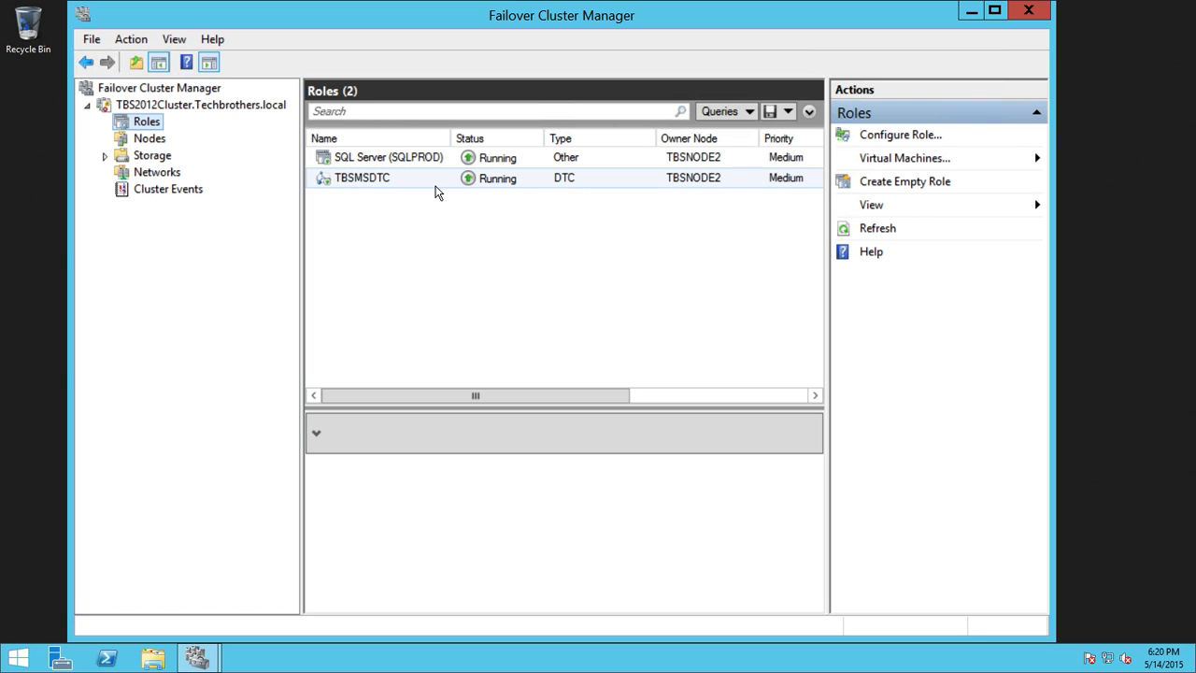
click(422, 164)
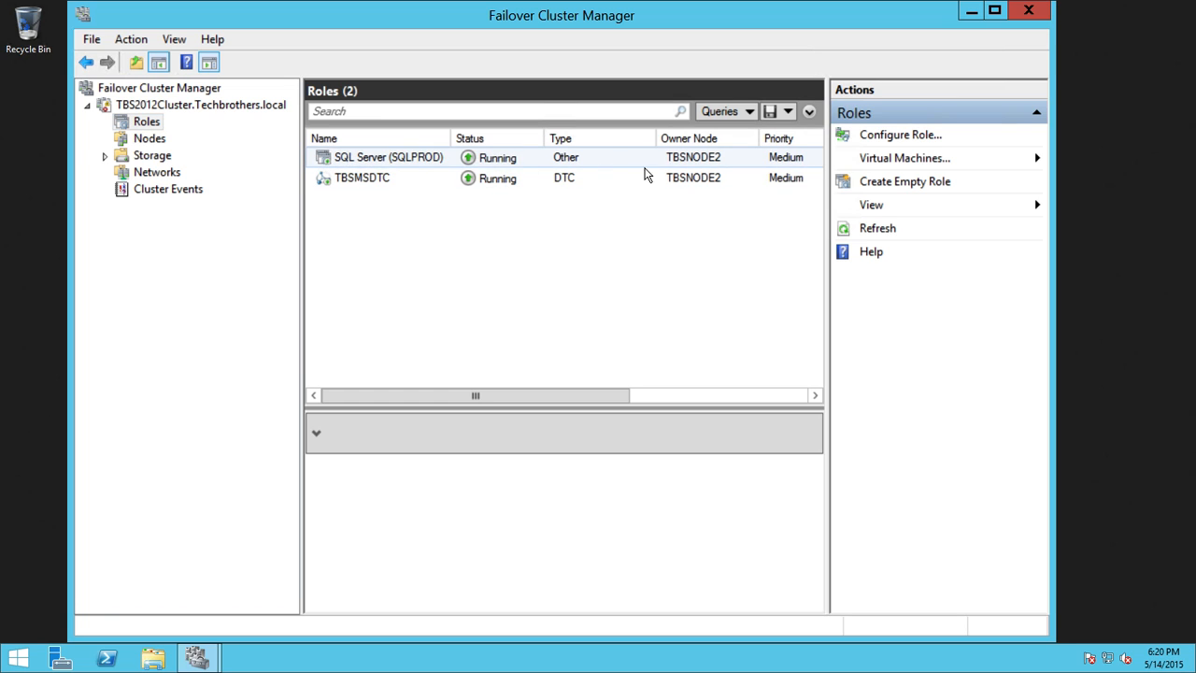
click(661, 165)
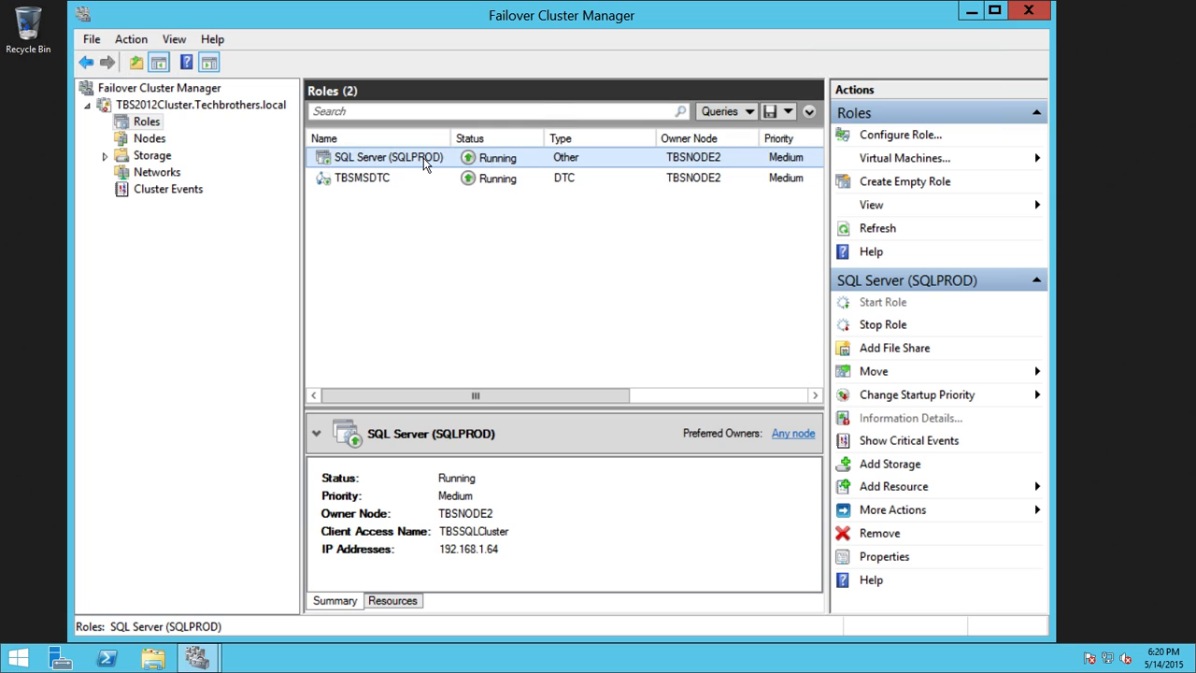
Step: Move the SQL Server (SQLPROD) role to node TBSNODE1
right_click(523, 164)
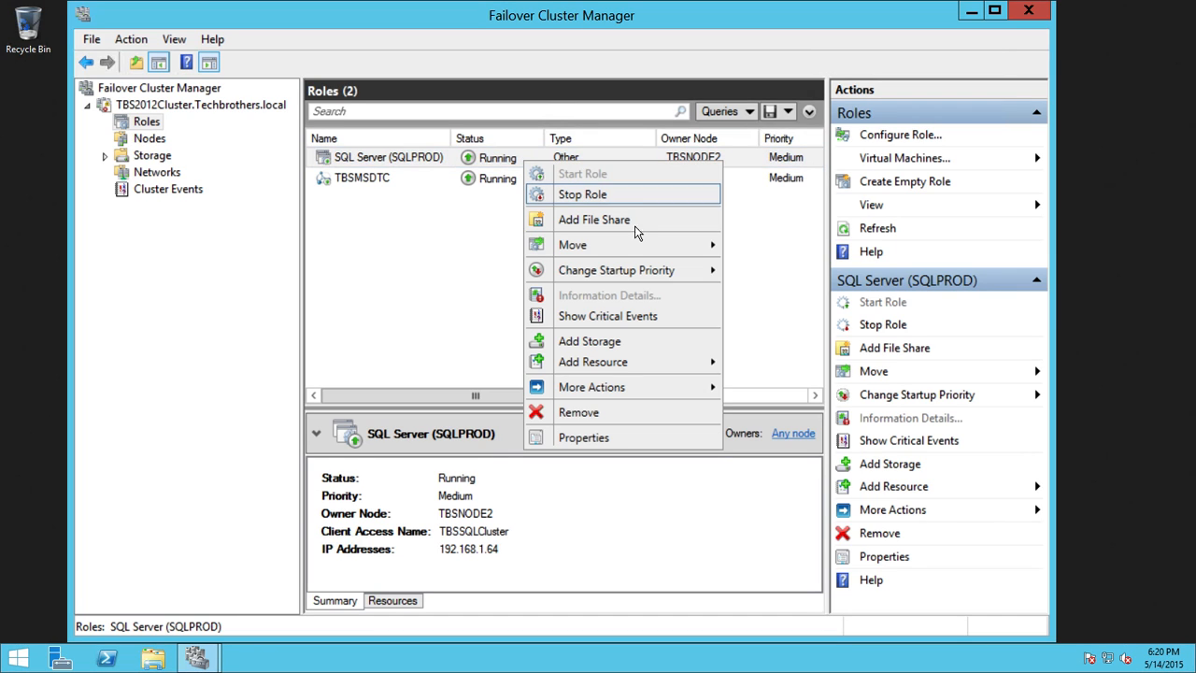
mouse_move(645, 392)
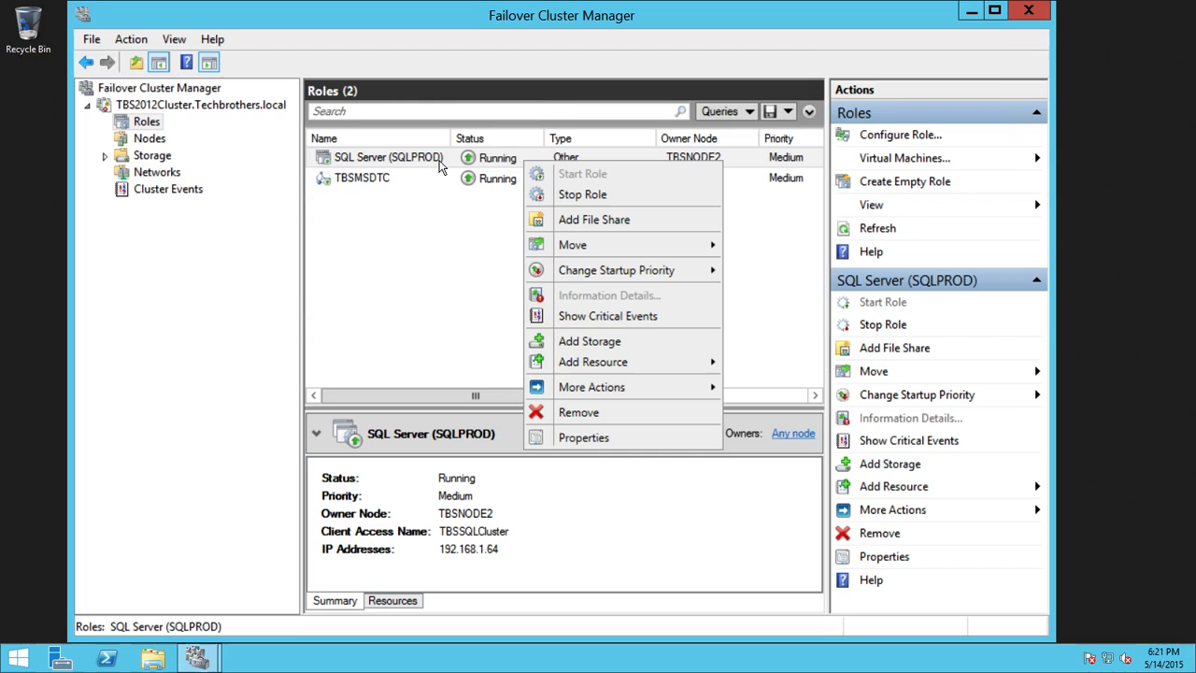
mouse_move(674, 246)
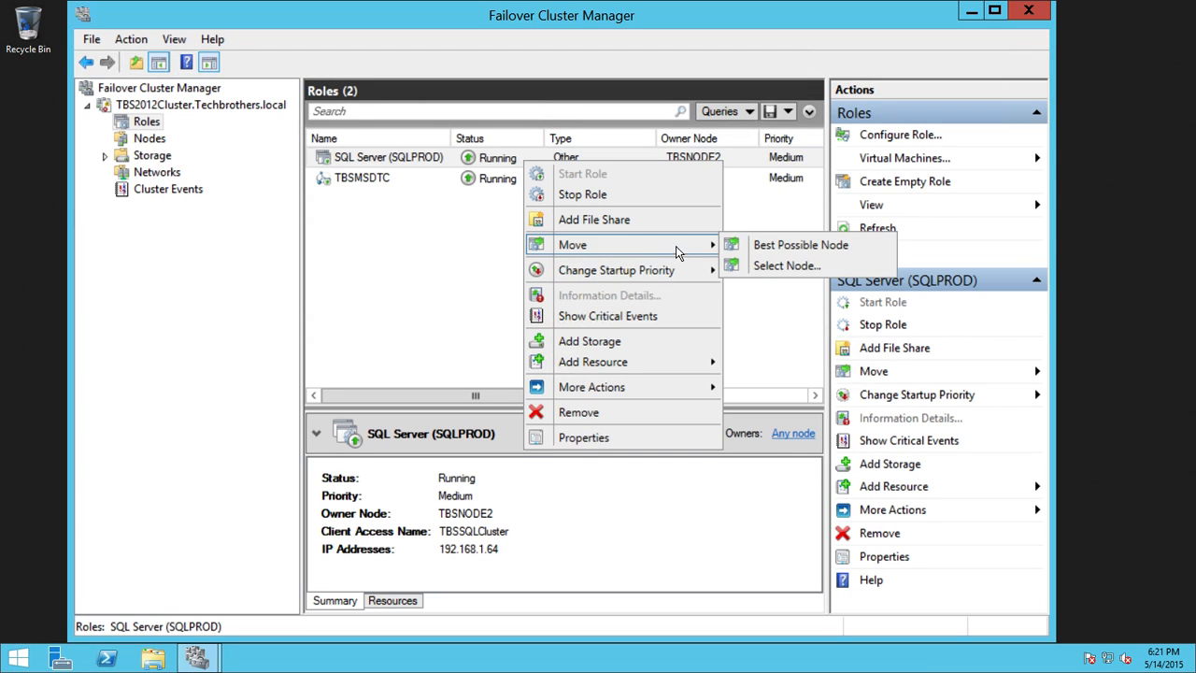
click(785, 266)
click(517, 255)
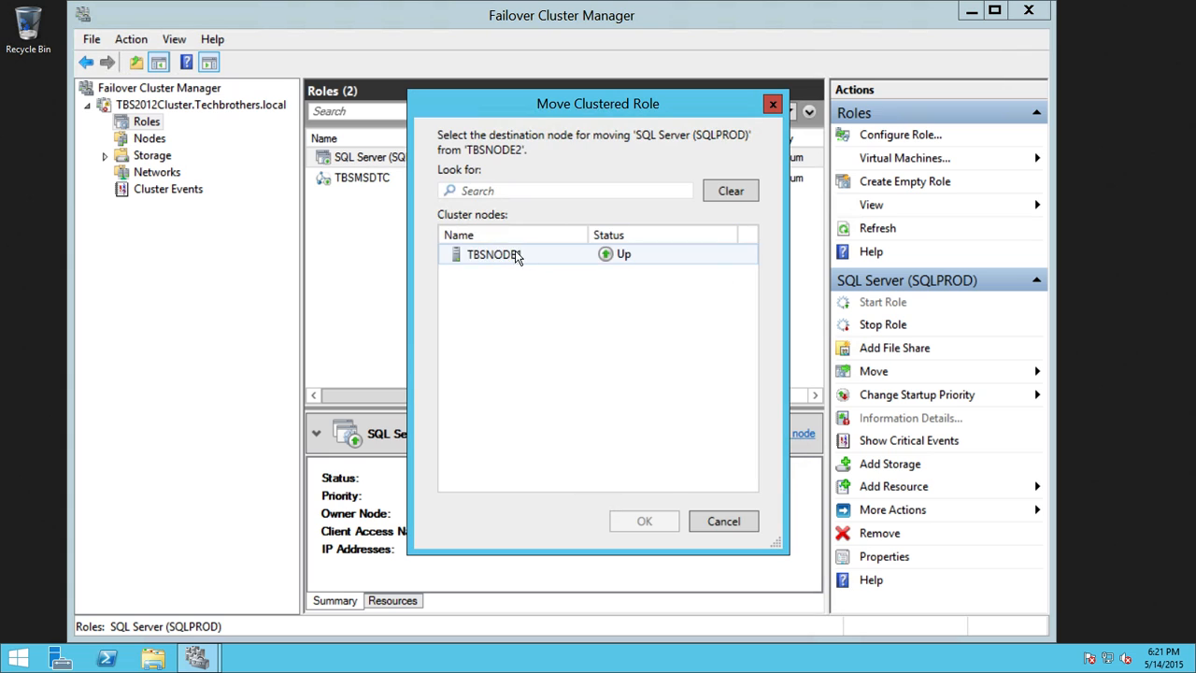
click(645, 519)
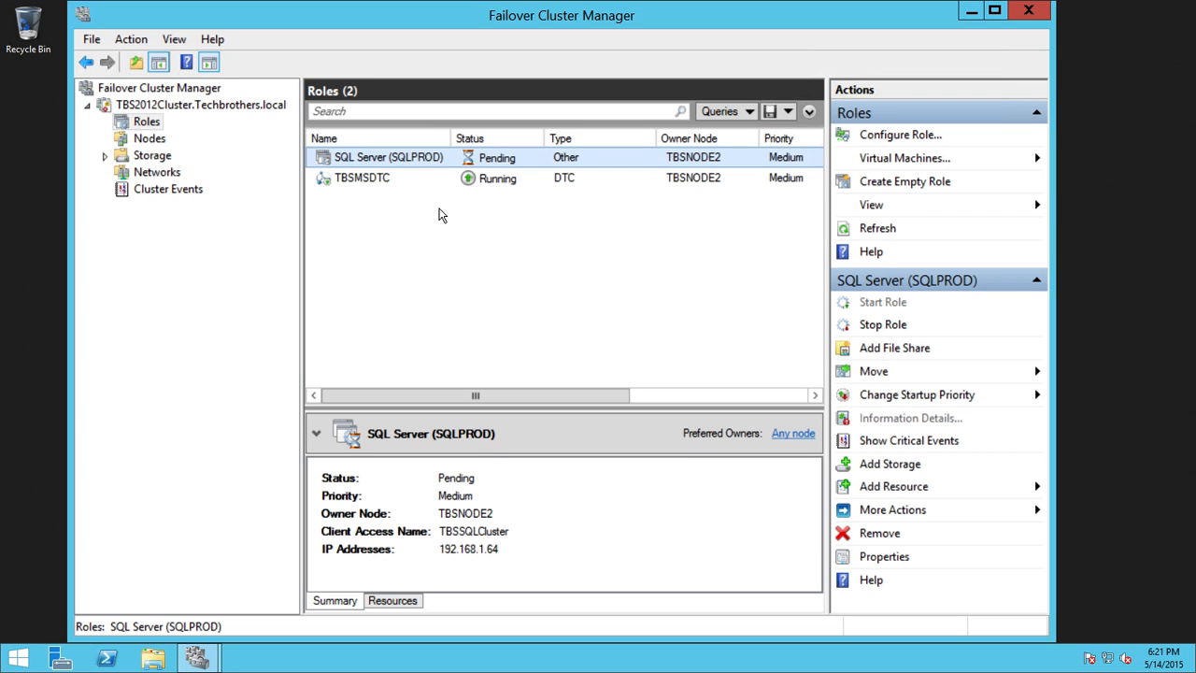
click(387, 180)
Step: Move the TBSMSDTC role to TBSNODE1 as well
right_click(390, 180)
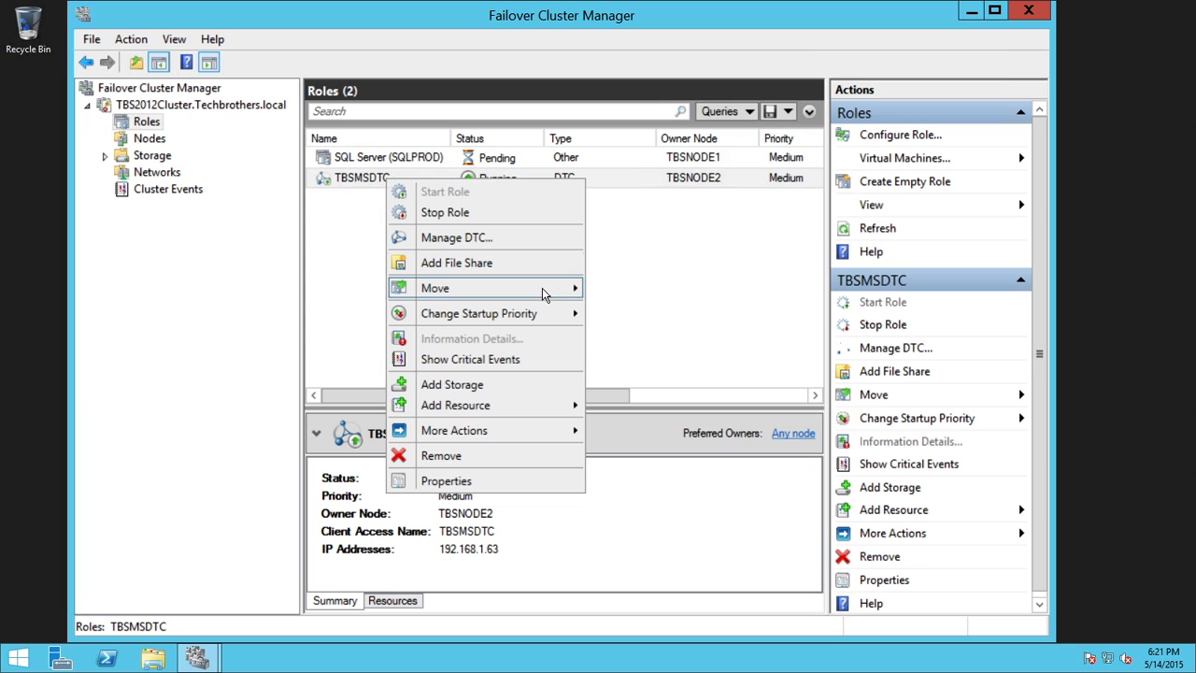
mouse_move(546, 289)
click(644, 308)
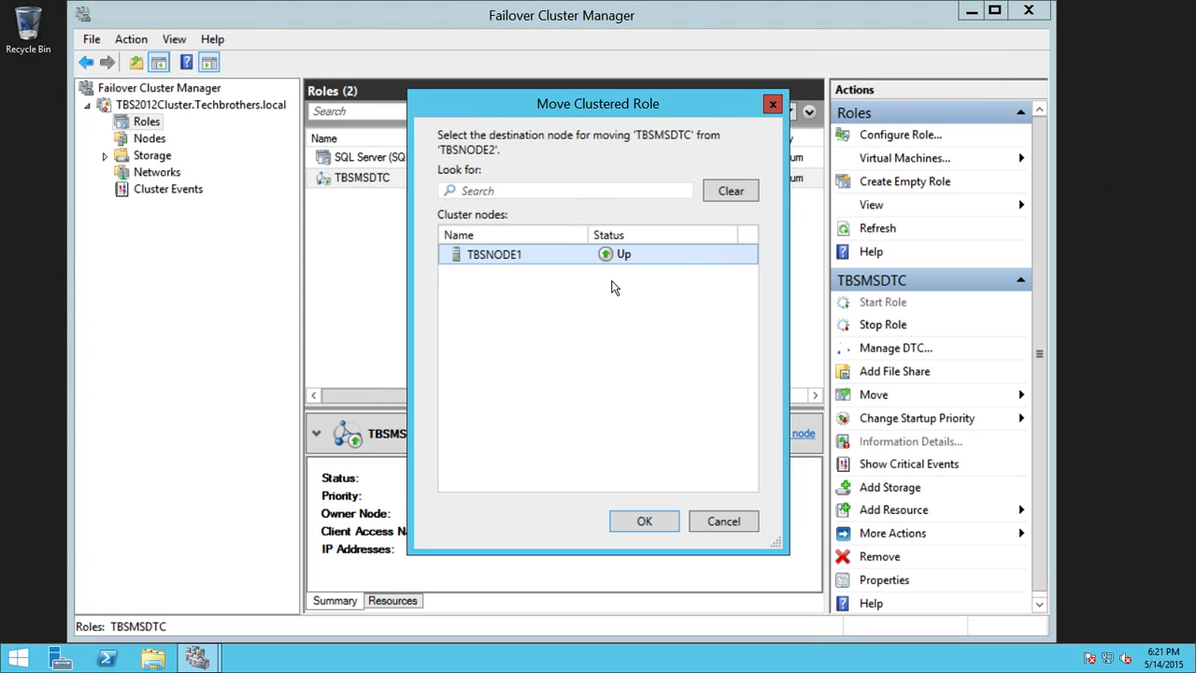
click(645, 522)
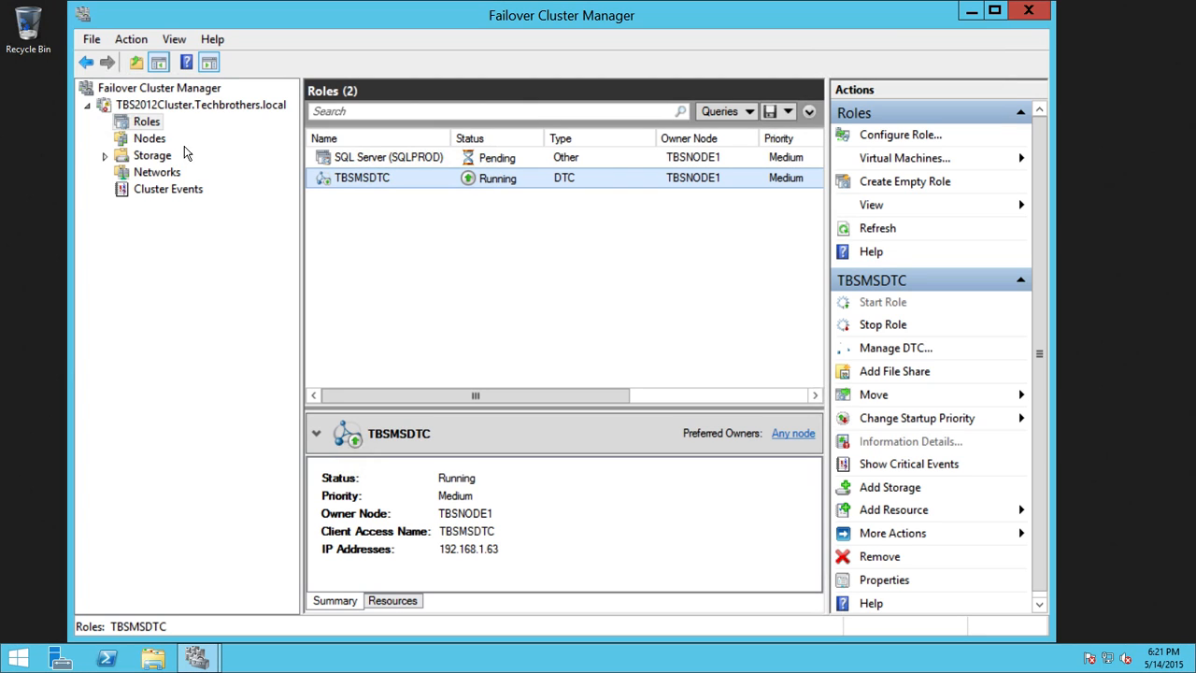
click(149, 139)
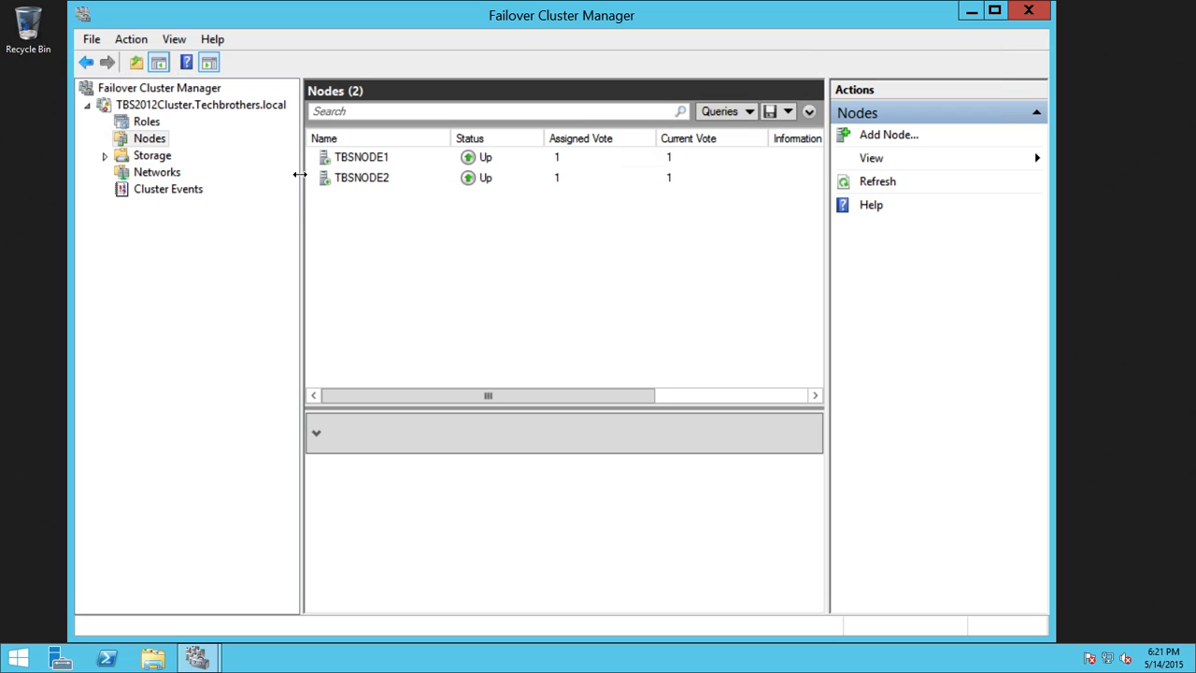
Step: Widen the Nodes list, view TBSNODE2, then show the five cluster disks under Storage
drag(300, 175, 278, 175)
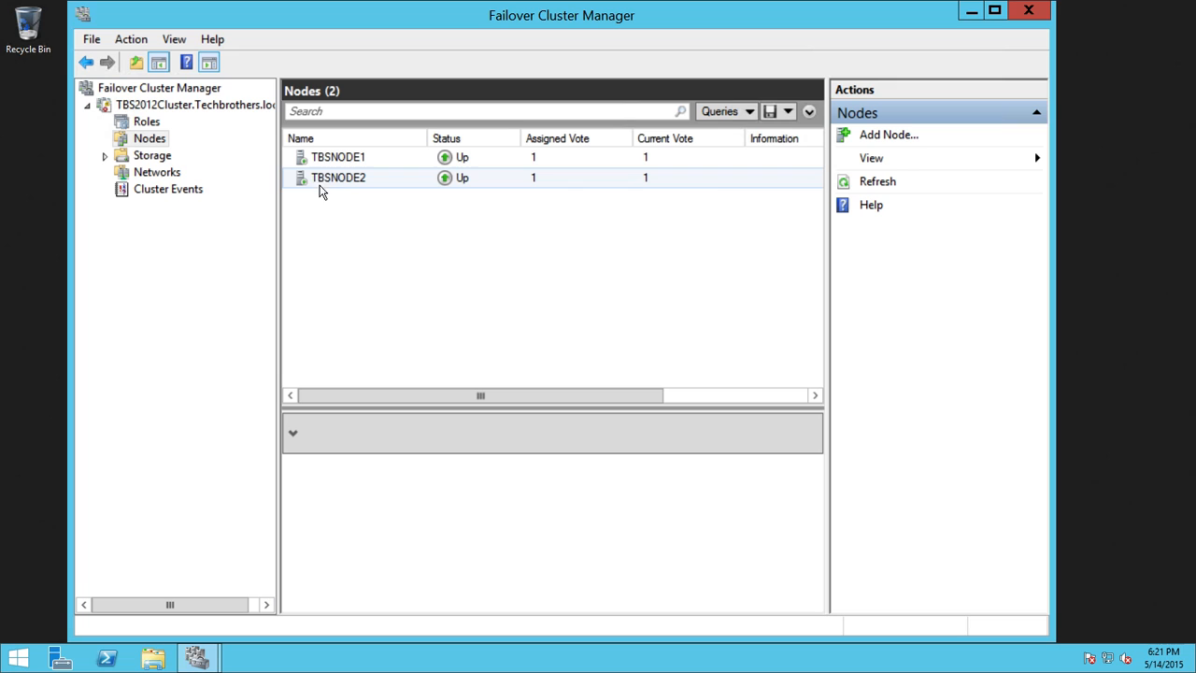
click(405, 187)
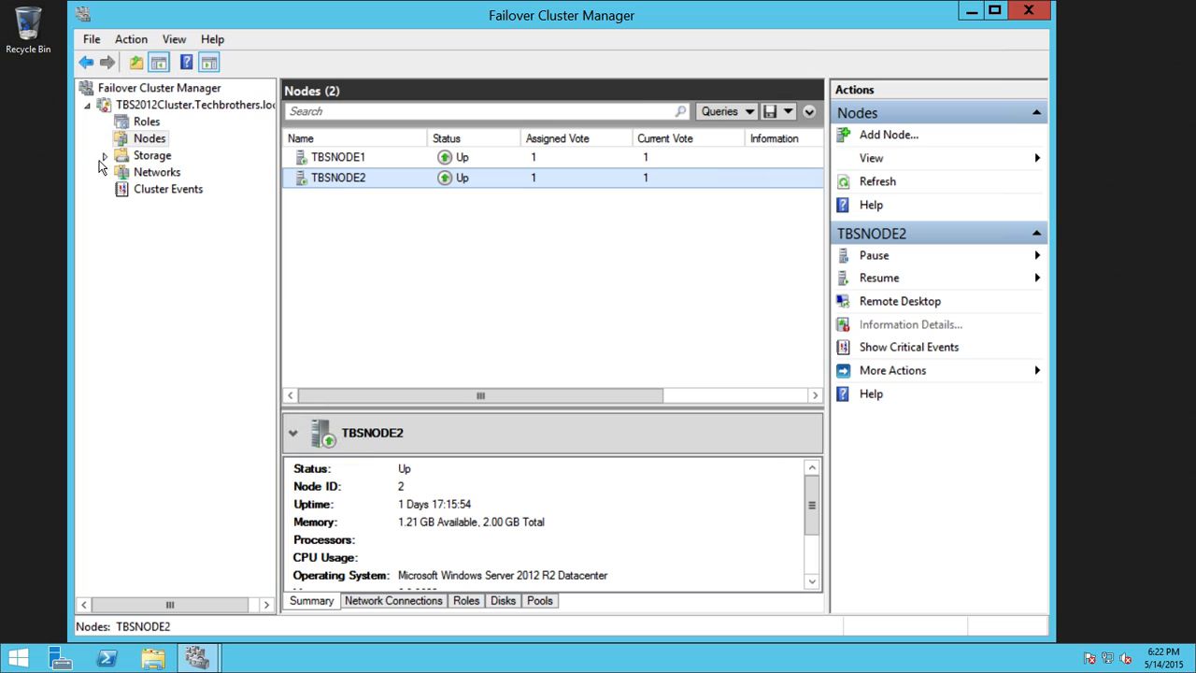
click(106, 156)
click(162, 173)
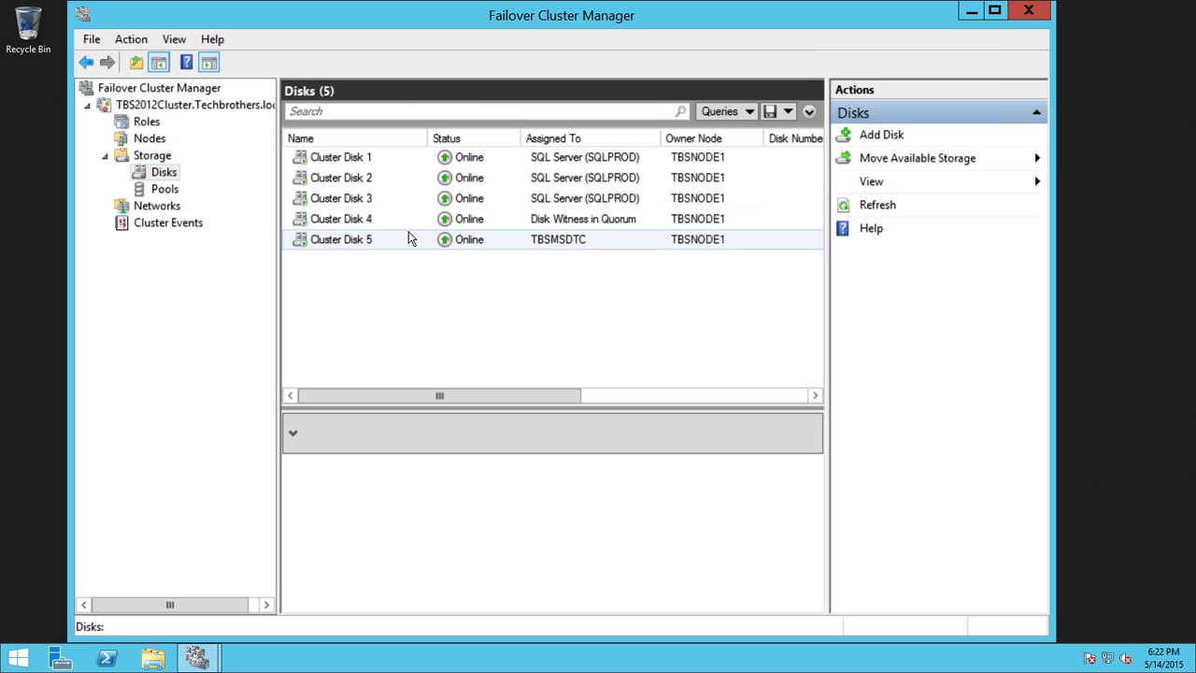
click(445, 205)
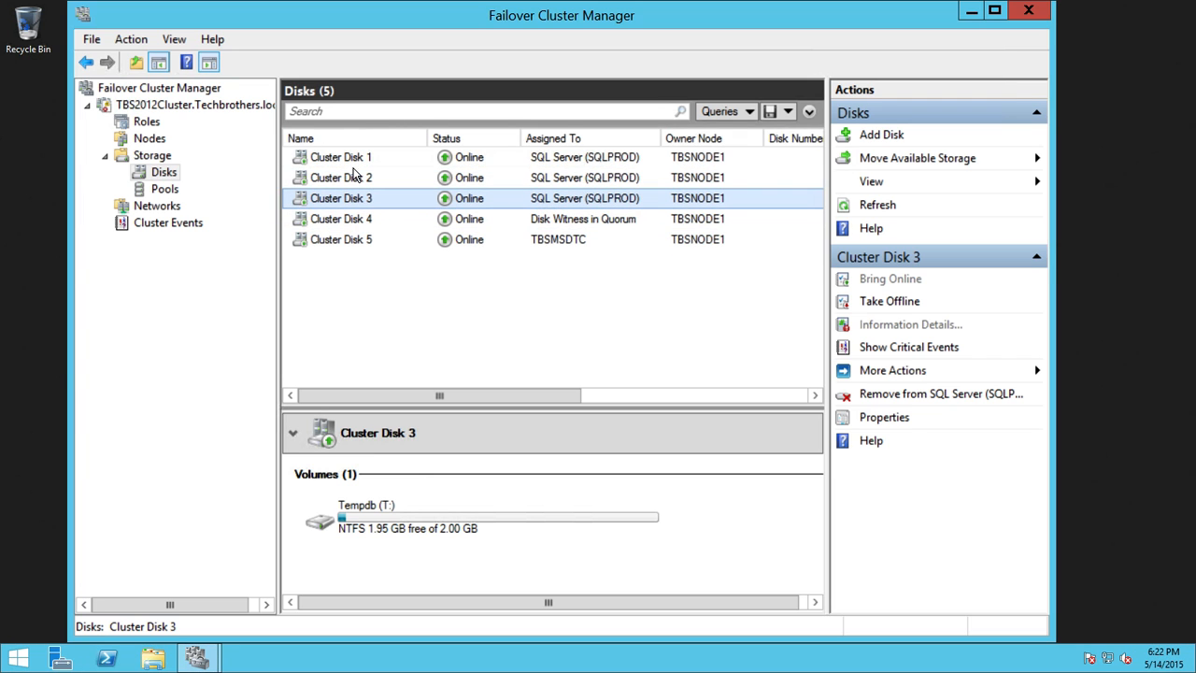
click(364, 179)
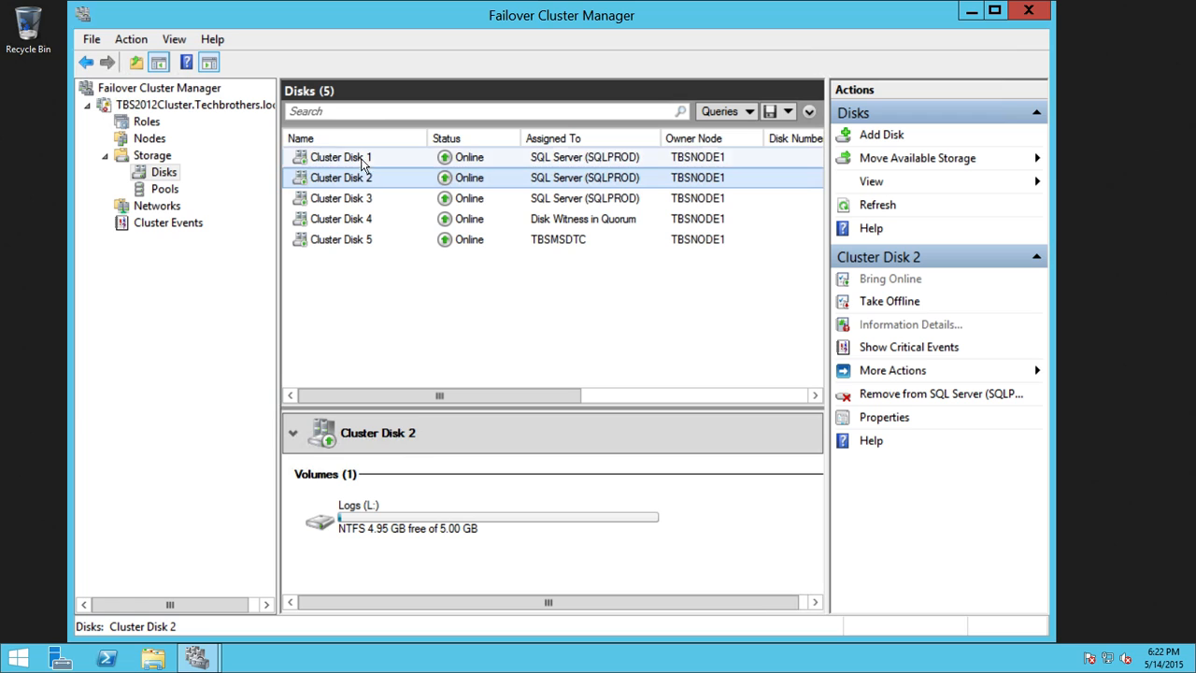
click(366, 158)
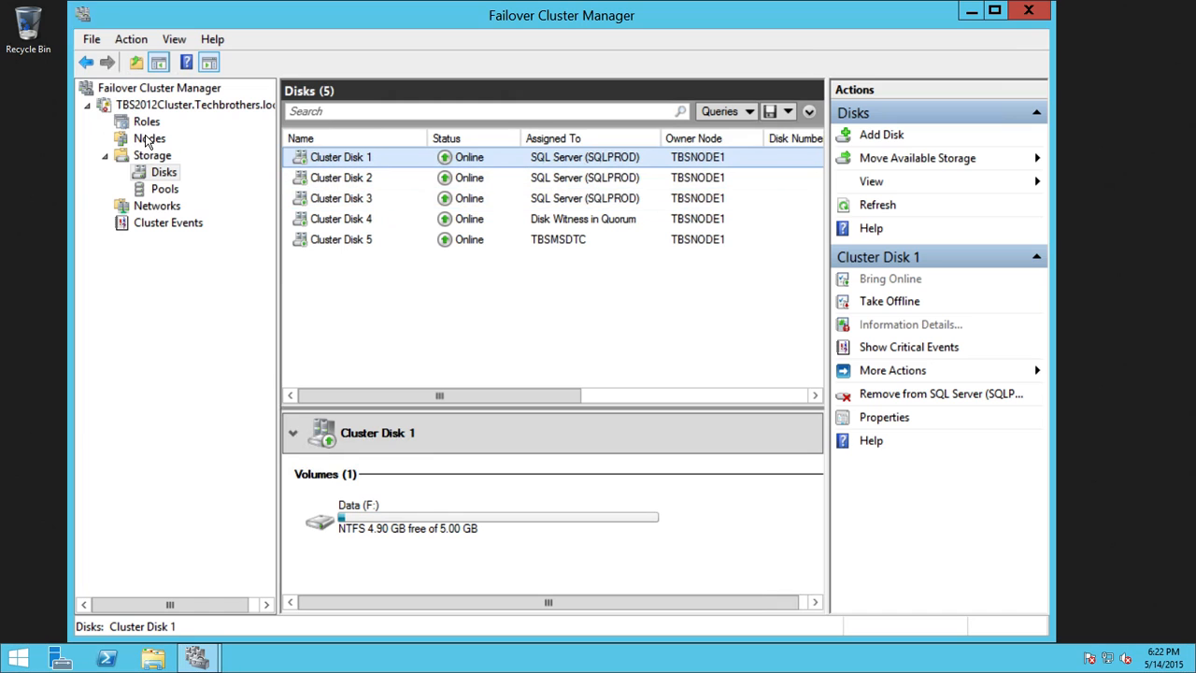
click(147, 124)
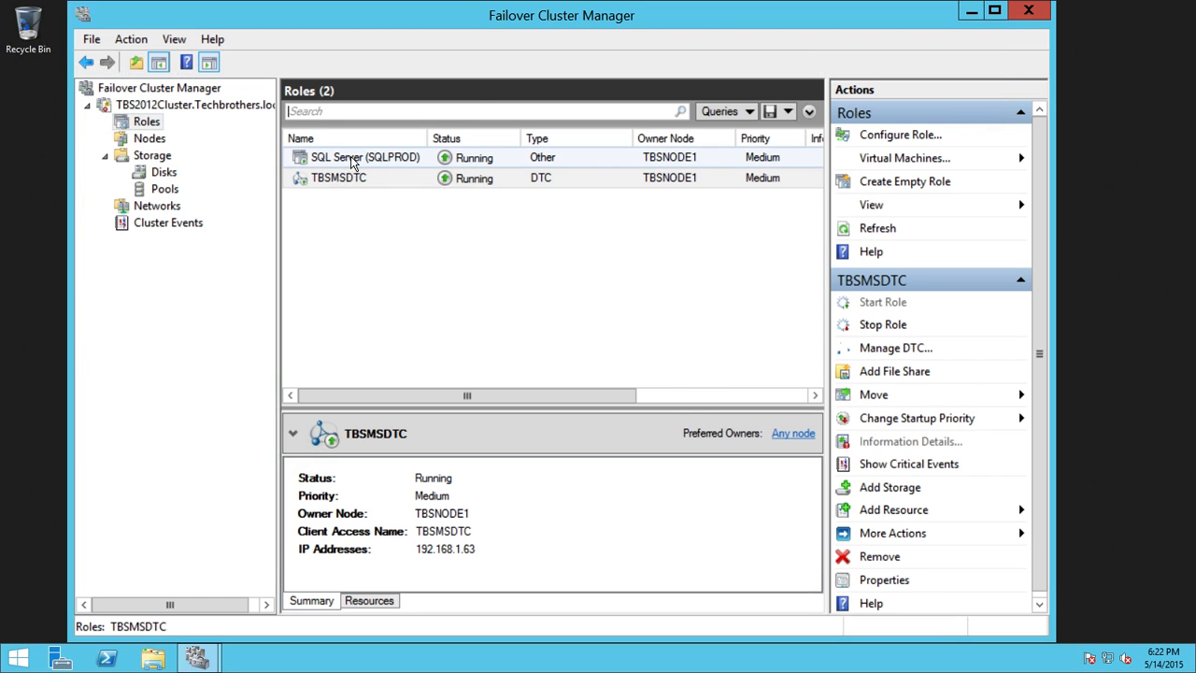
click(374, 160)
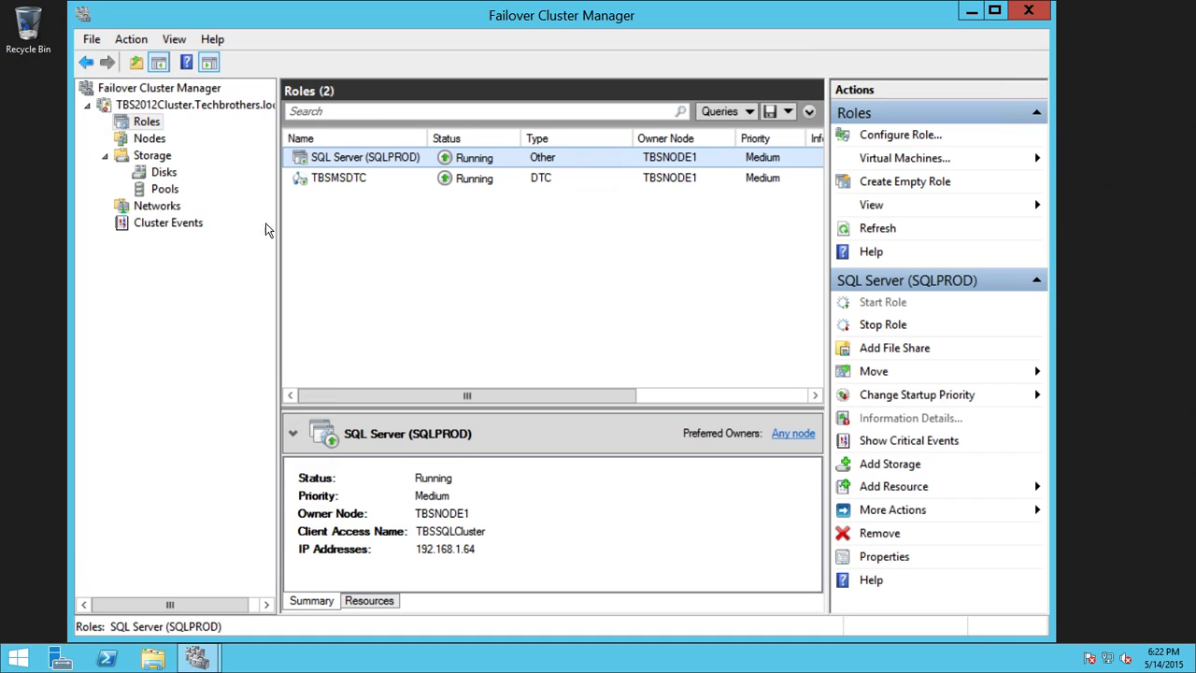
click(161, 174)
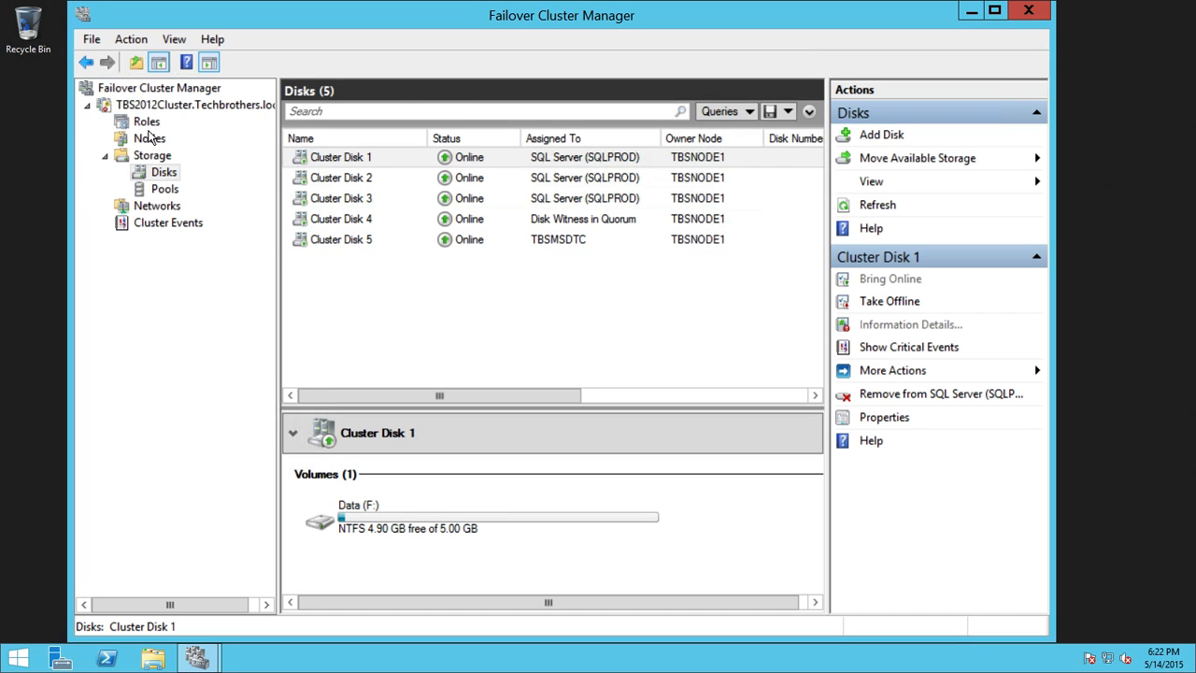
click(147, 123)
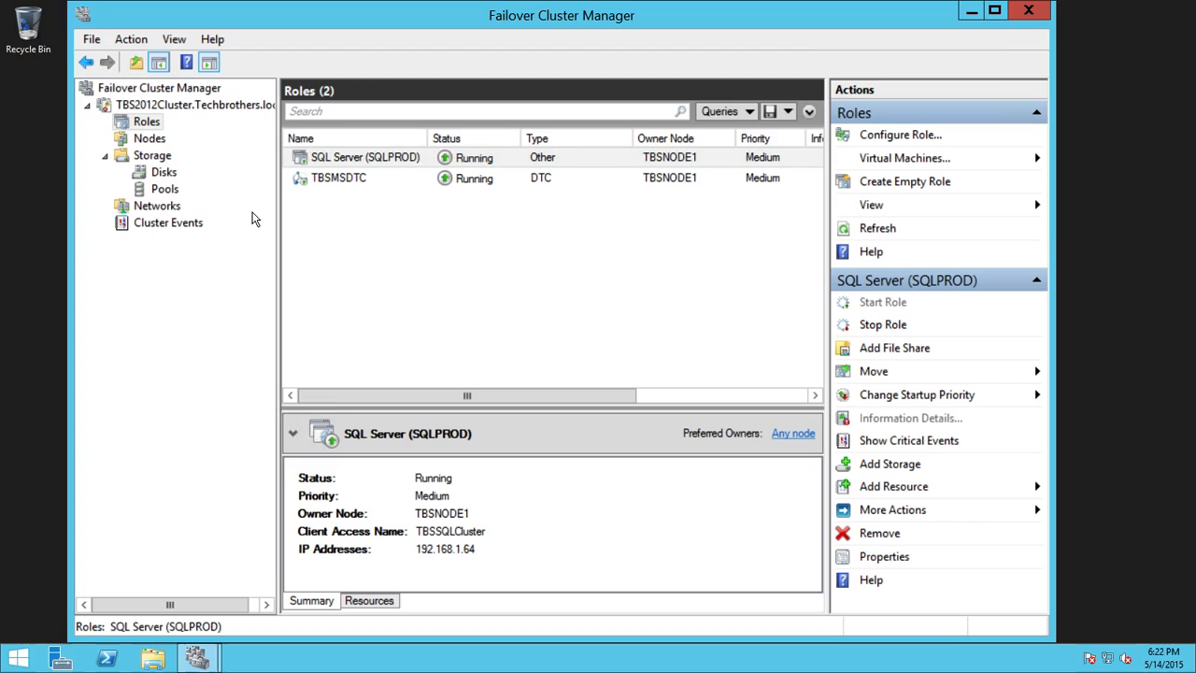
click(164, 176)
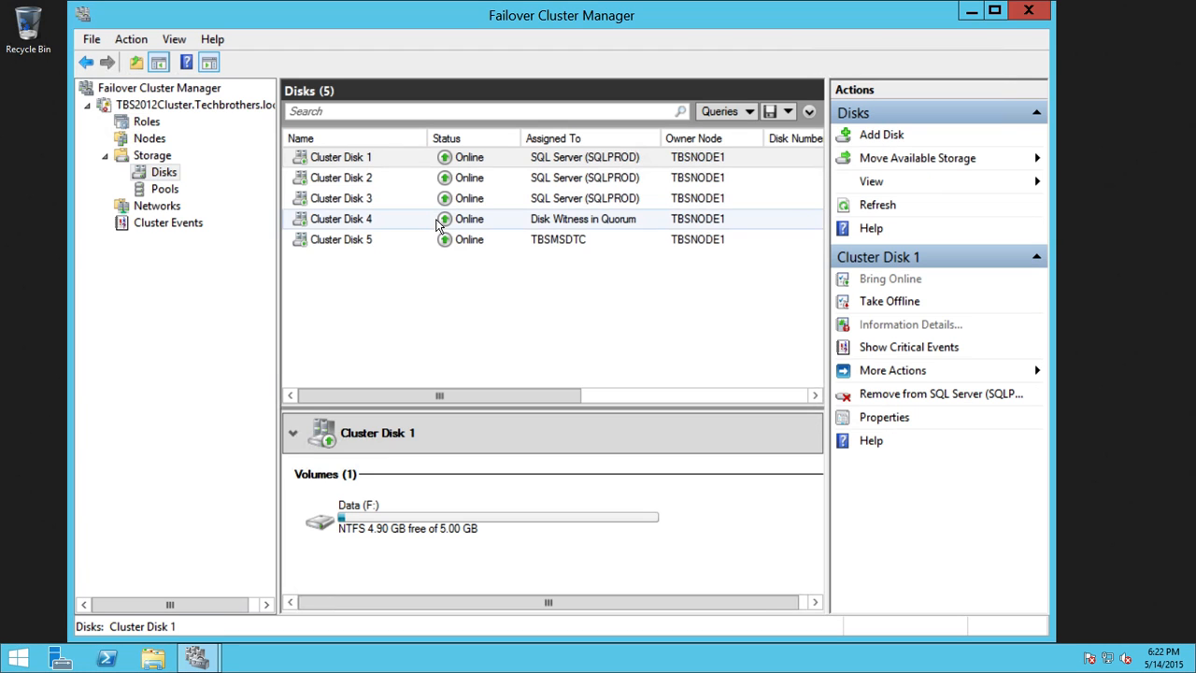
Step: Add Cluster Disks 6, 7 and 8 to the cluster as Available Storage
right_click(154, 176)
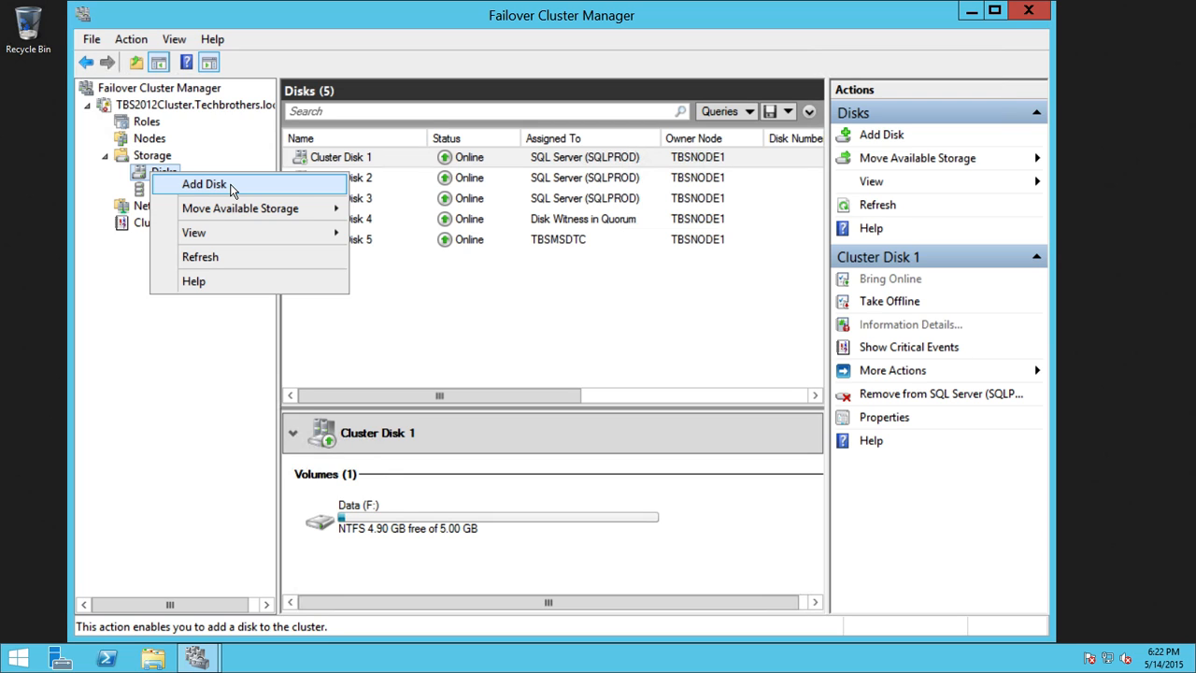
click(232, 185)
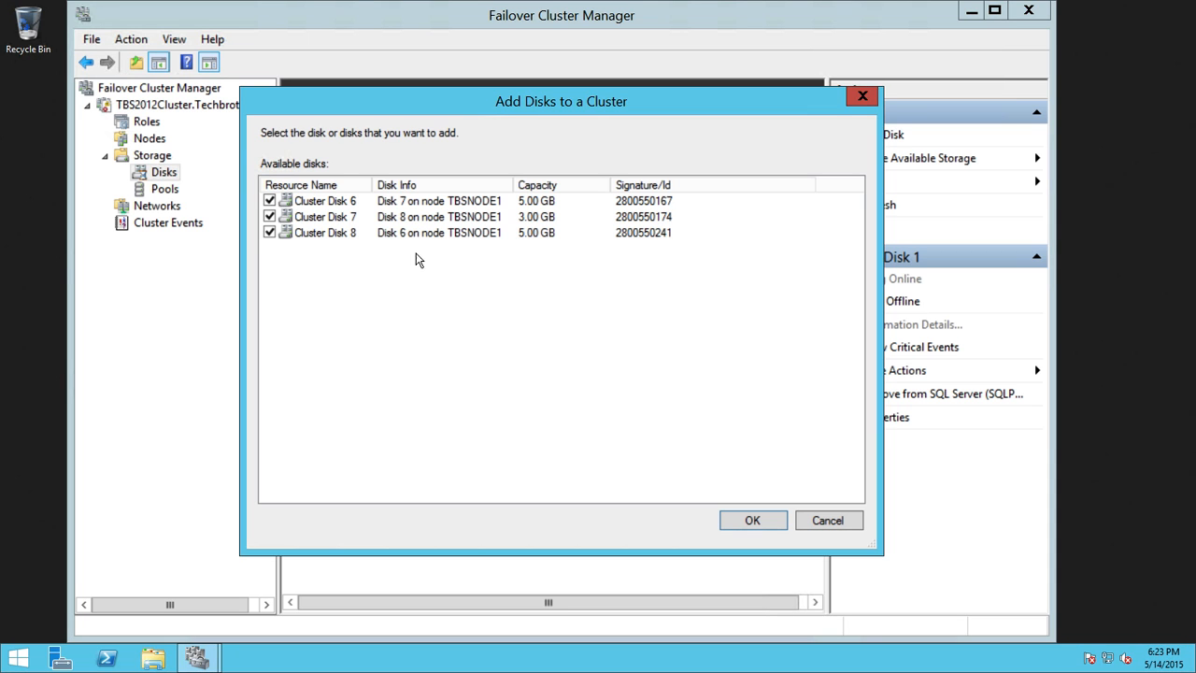
click(753, 520)
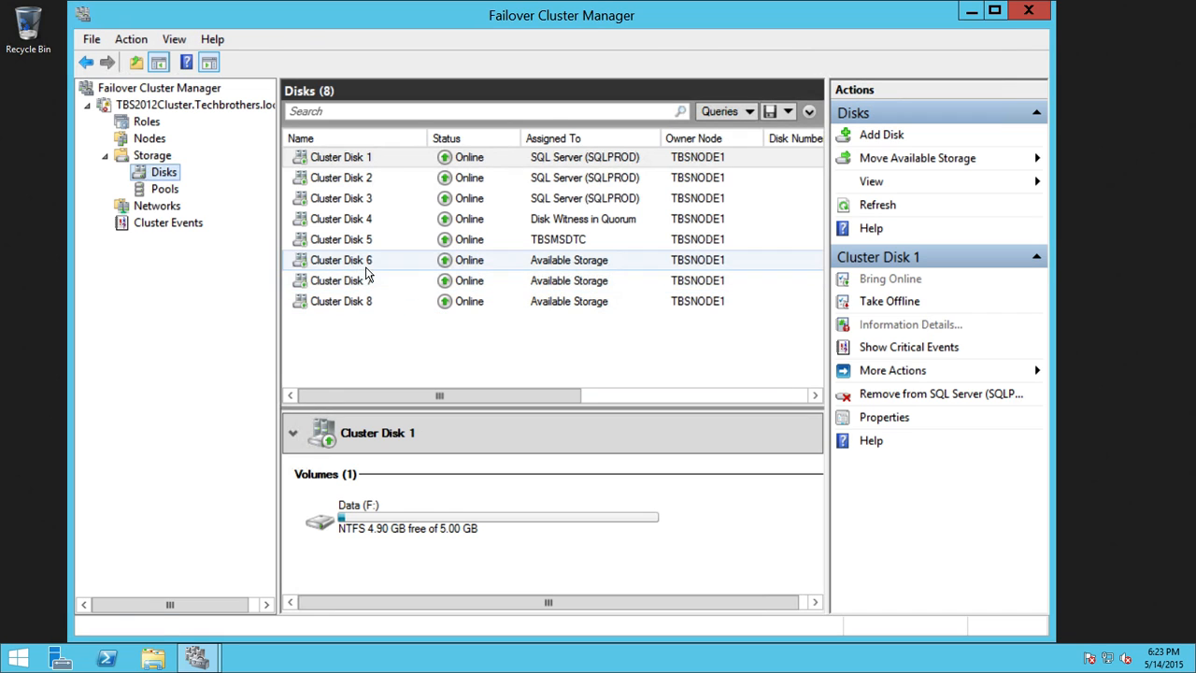
click(372, 282)
Step: Check the UATData, UATTempdb and UATLog volumes on Cluster Disks 6–8, then close the console
click(376, 302)
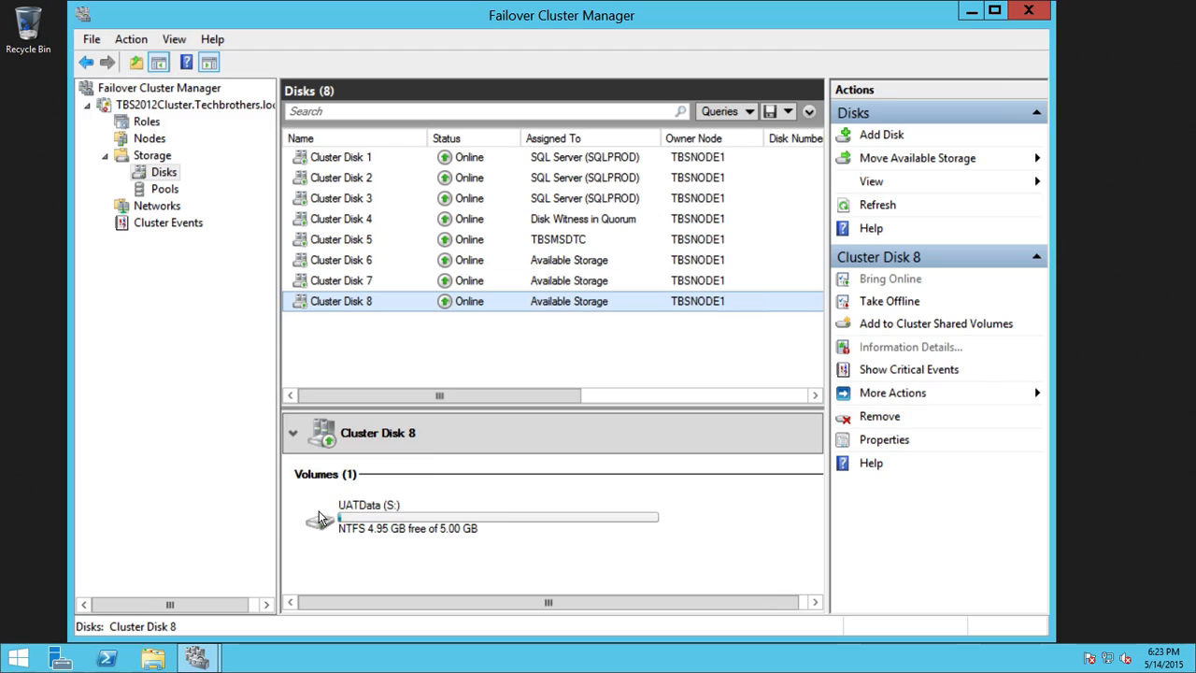
click(367, 282)
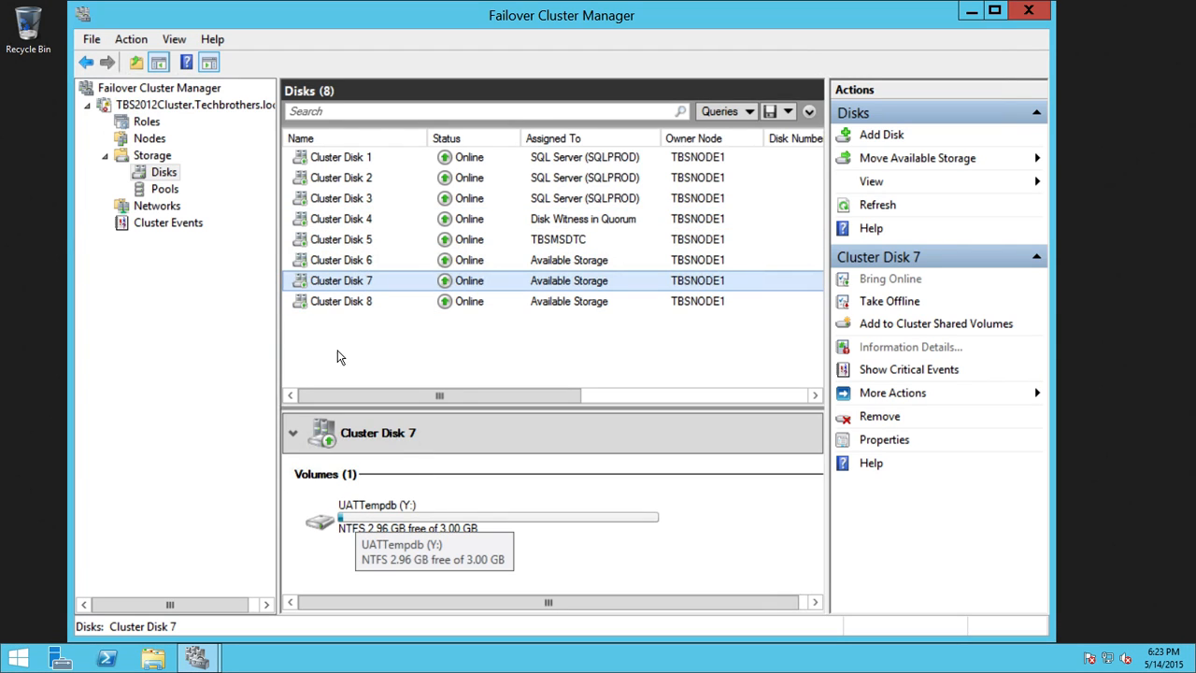
click(350, 262)
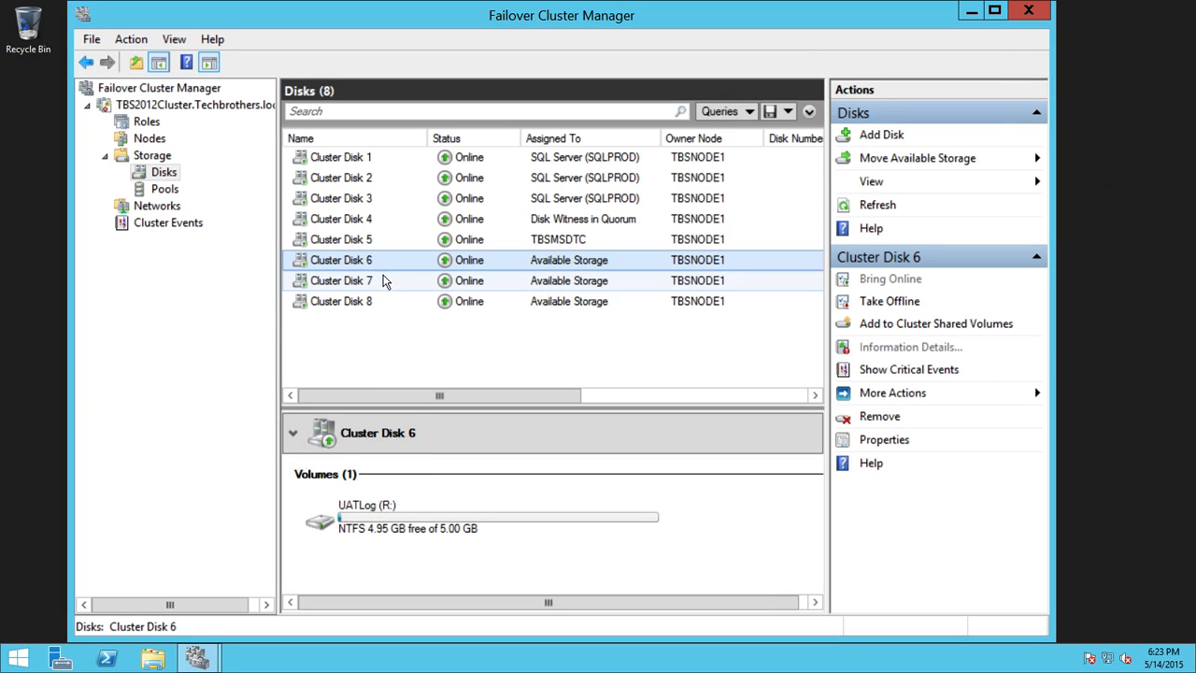
click(376, 289)
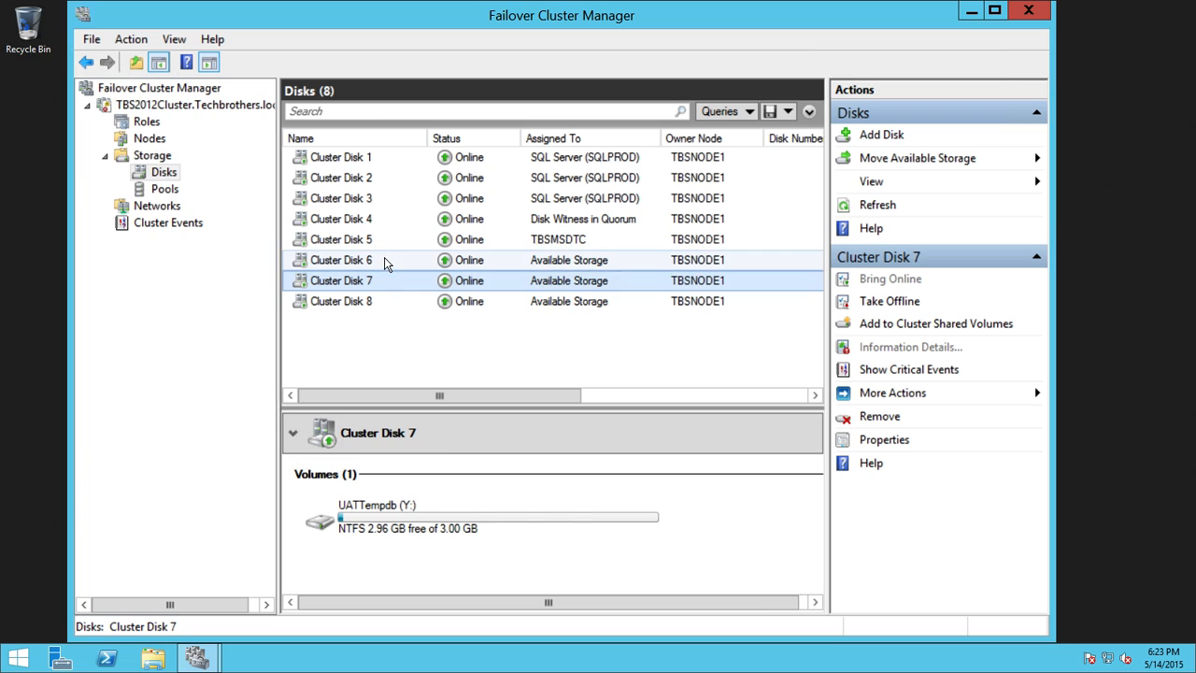
click(387, 262)
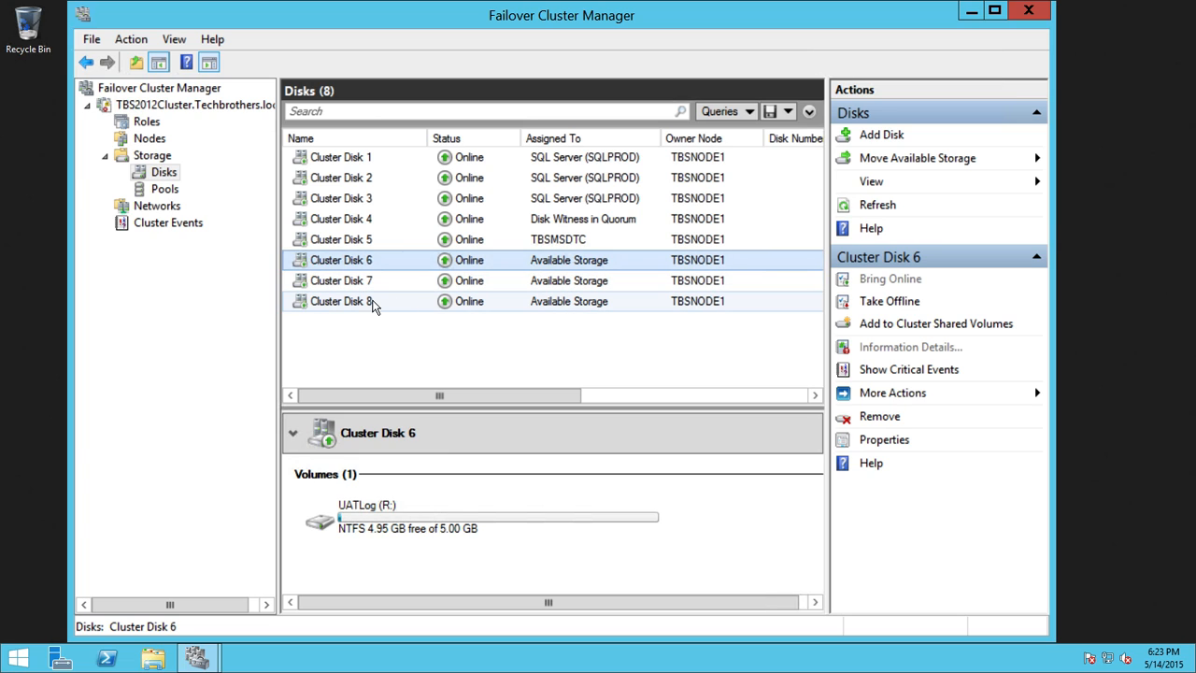
click(388, 304)
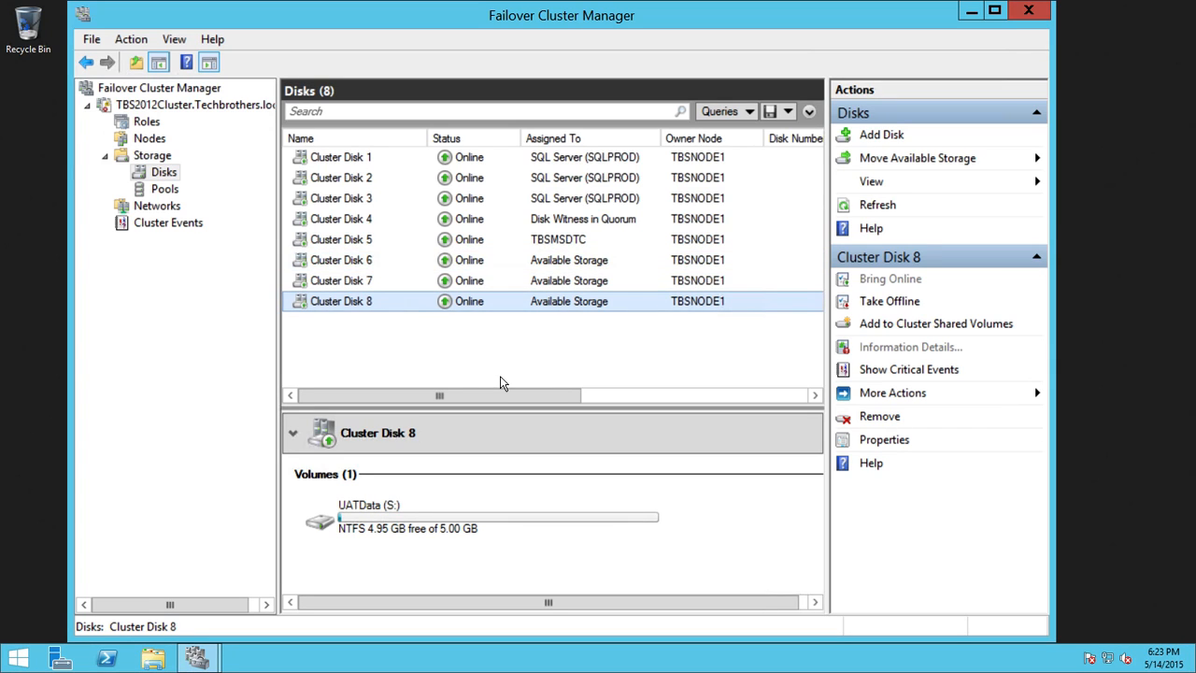
click(371, 277)
click(370, 268)
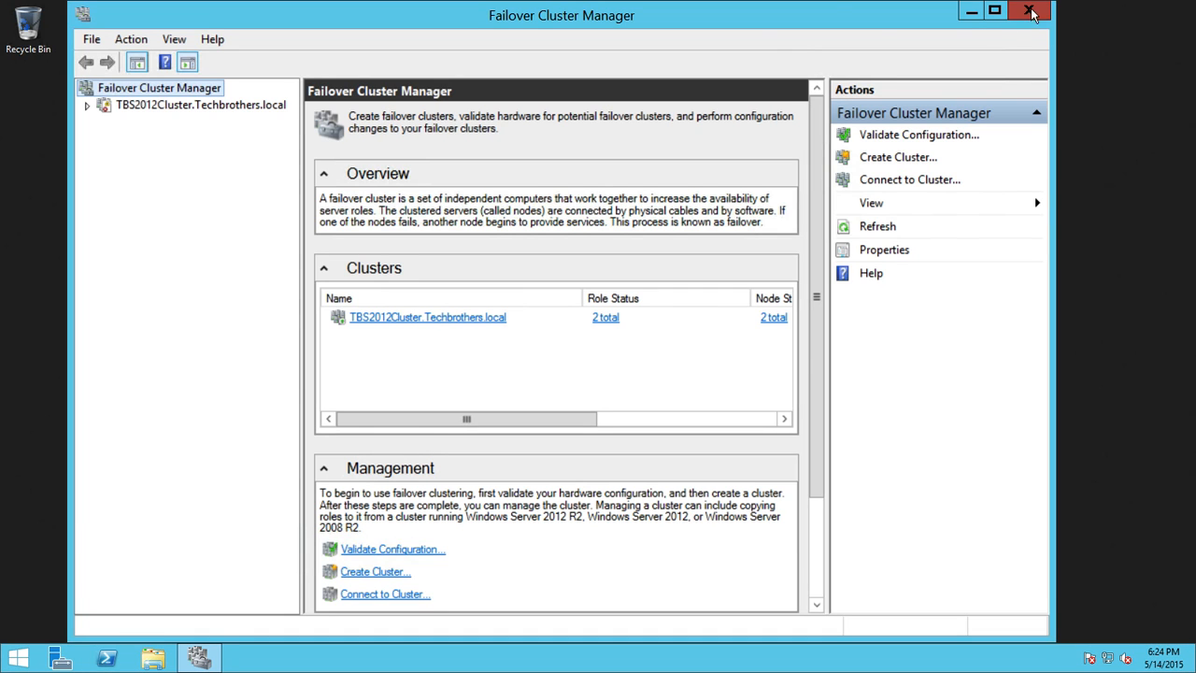
click(1029, 10)
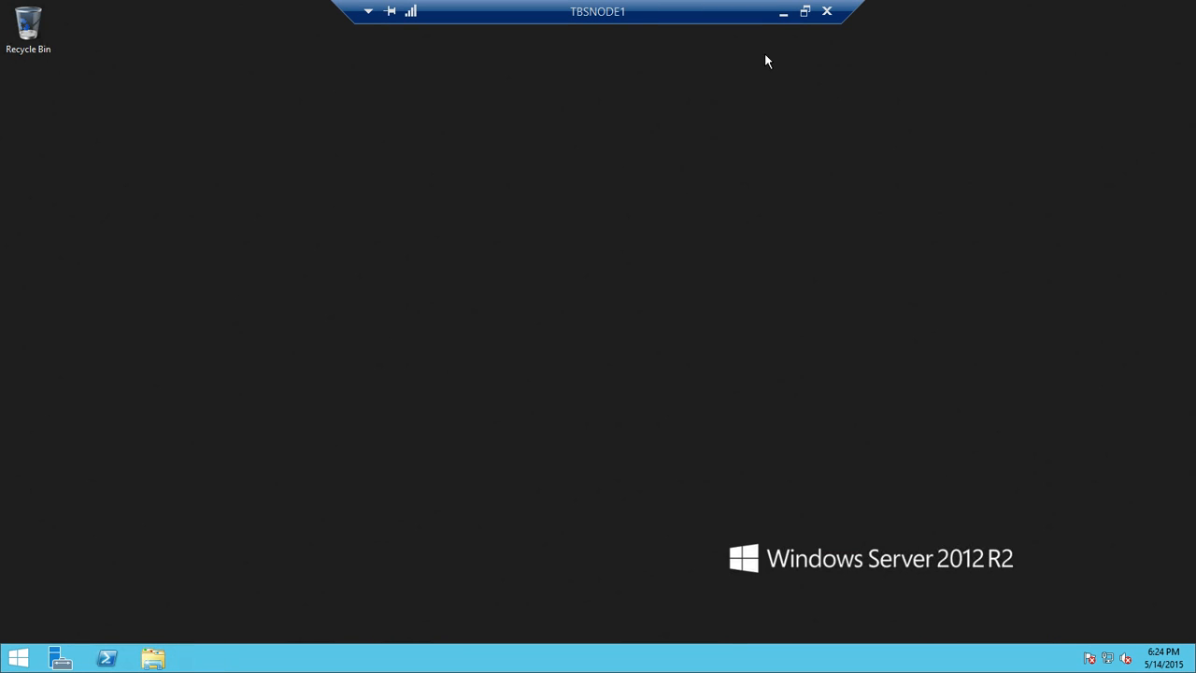
Step: Switch to the TBSNODE2 session and open a maximized This PC window
click(783, 16)
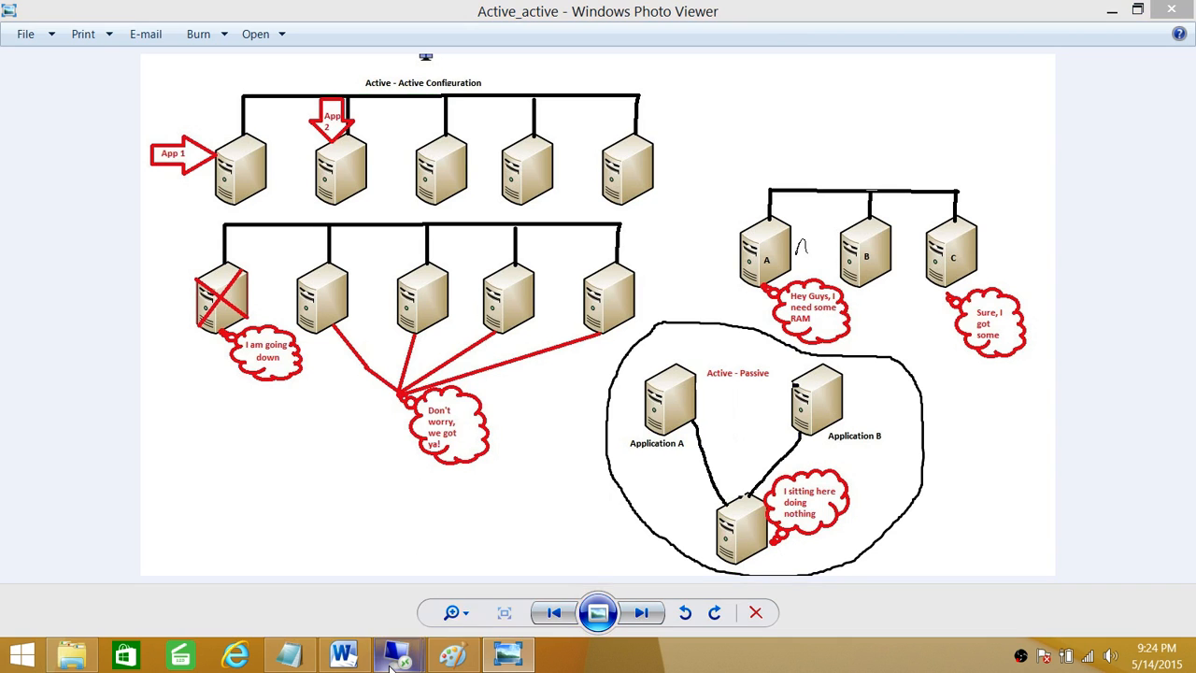
mouse_move(397, 657)
click(505, 588)
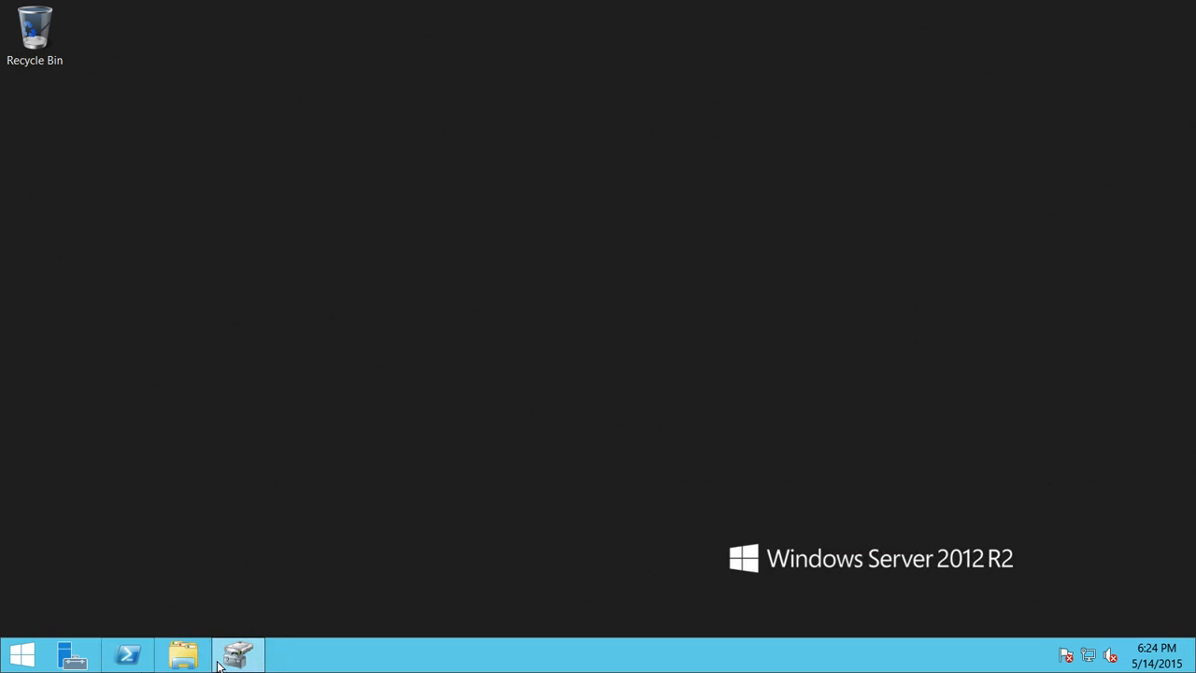
click(21, 654)
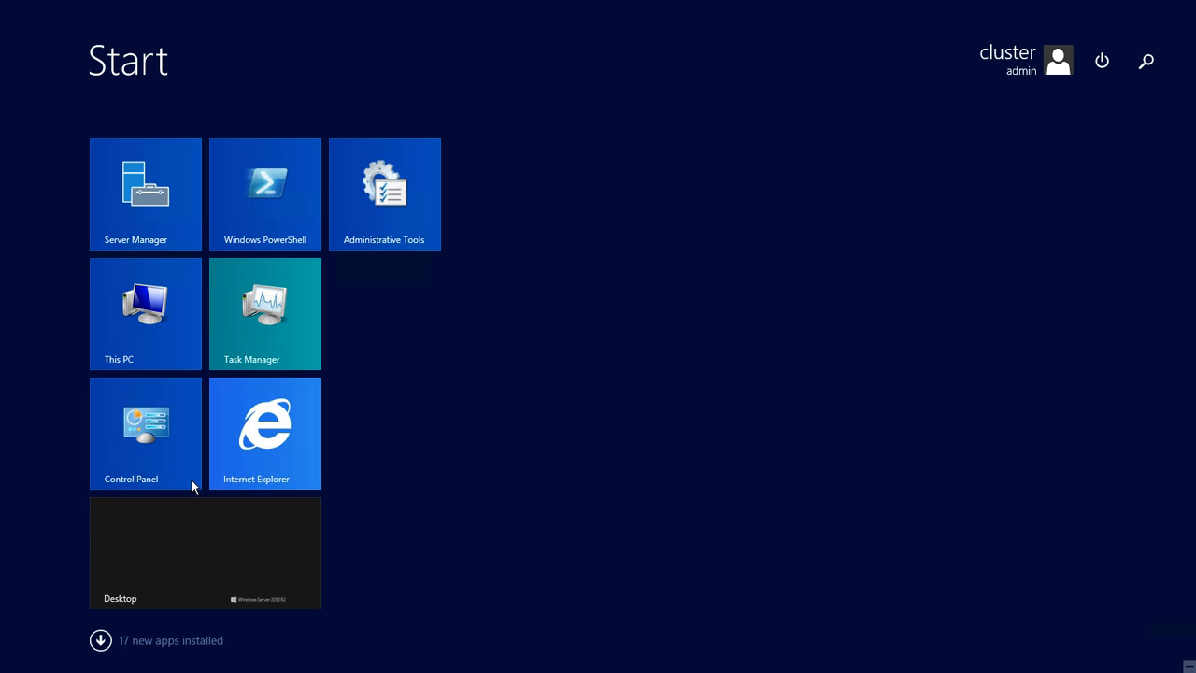
click(176, 322)
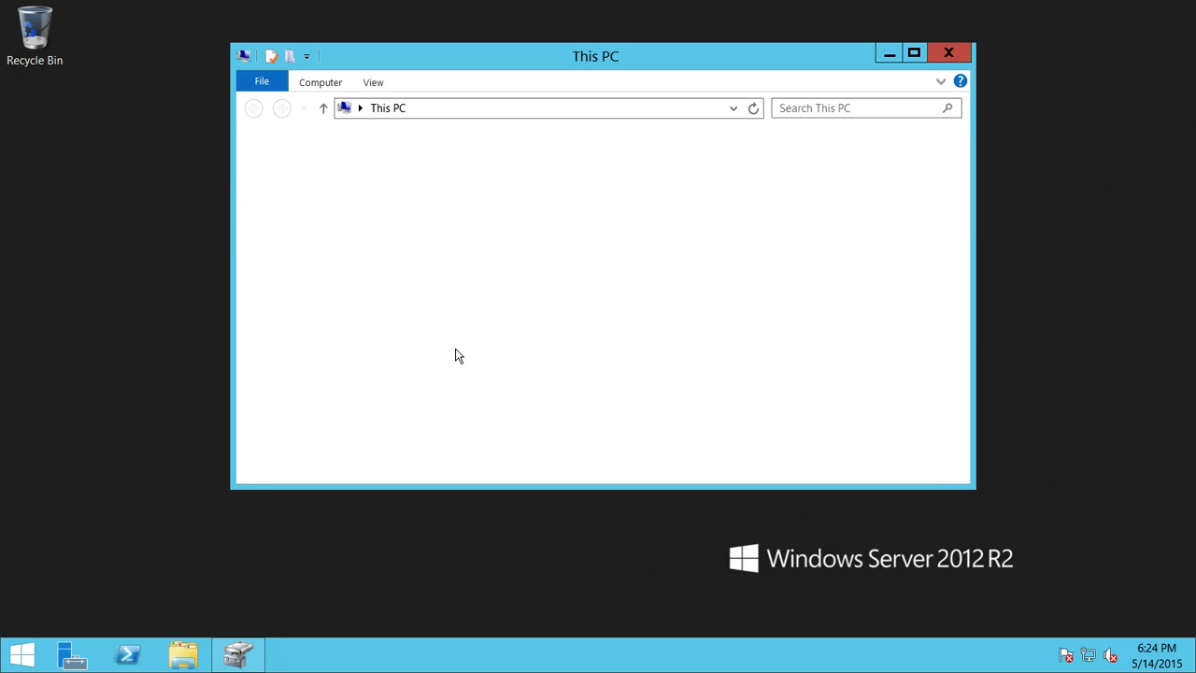
click(915, 52)
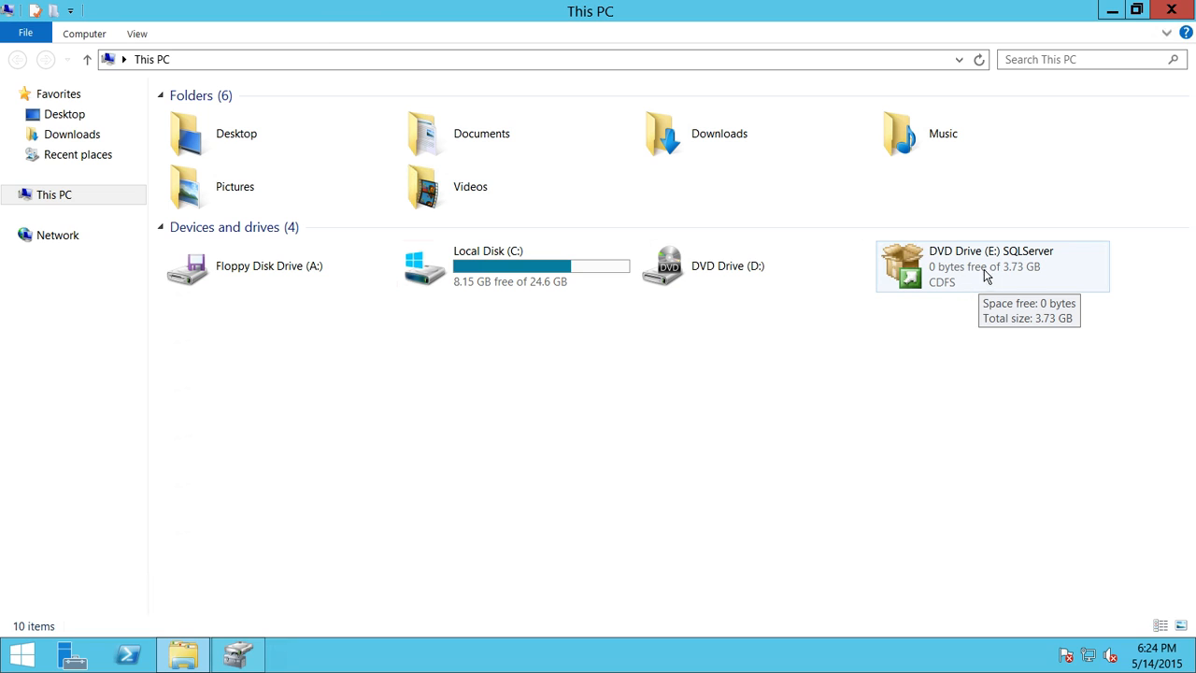
Step: Open the SQLServer DVD Drive (E:) and run setup as administrator
click(946, 272)
right_click(941, 267)
click(970, 280)
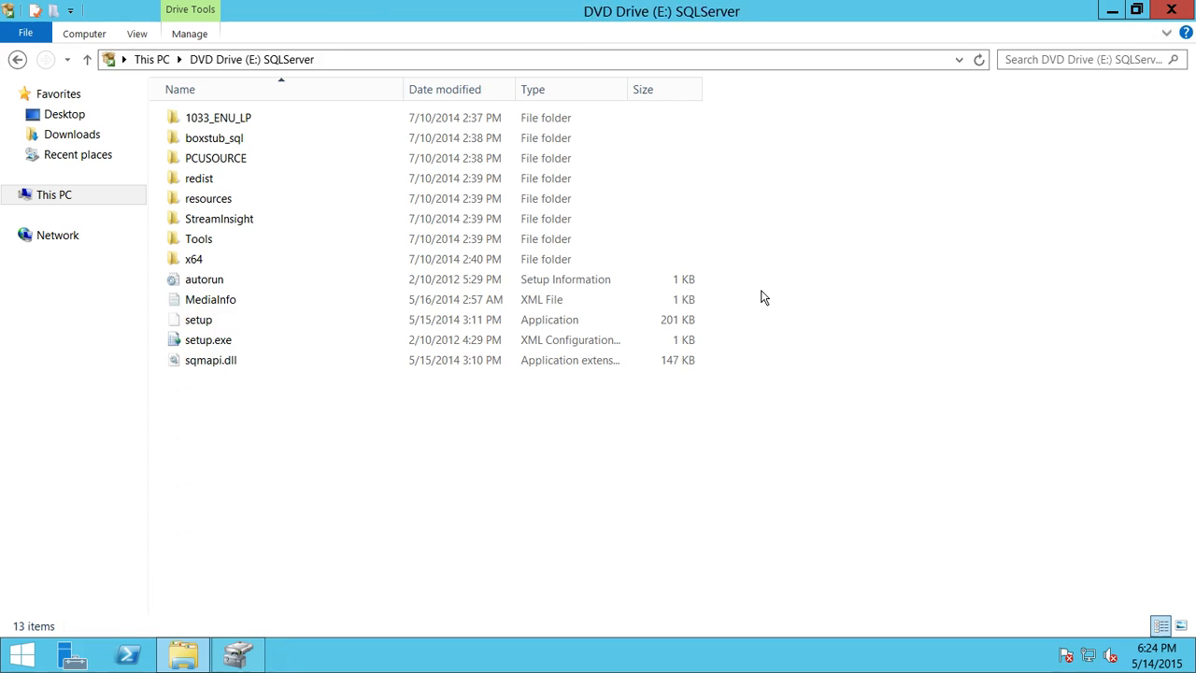
click(299, 320)
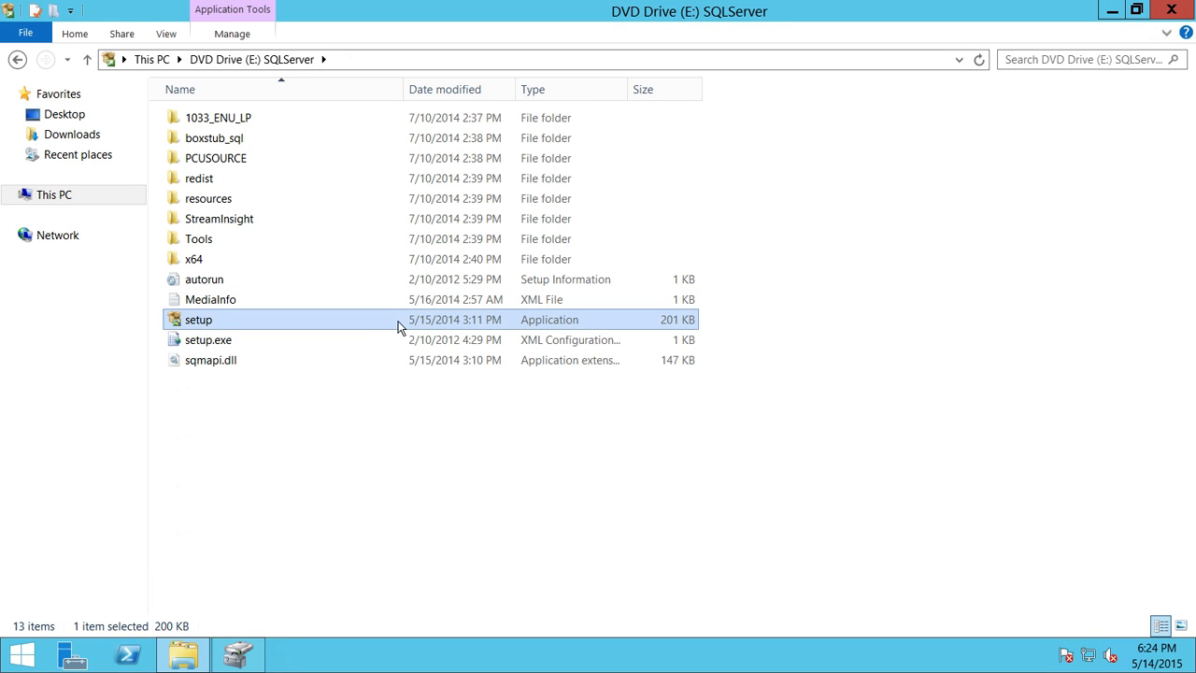
right_click(306, 323)
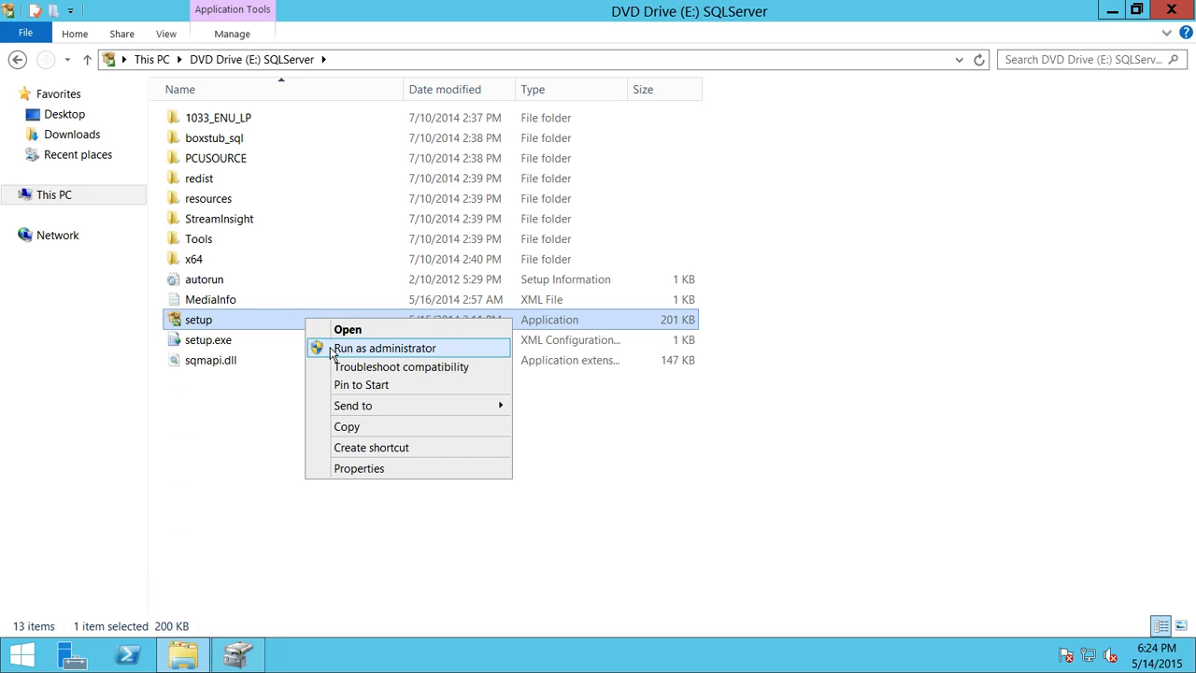
click(374, 347)
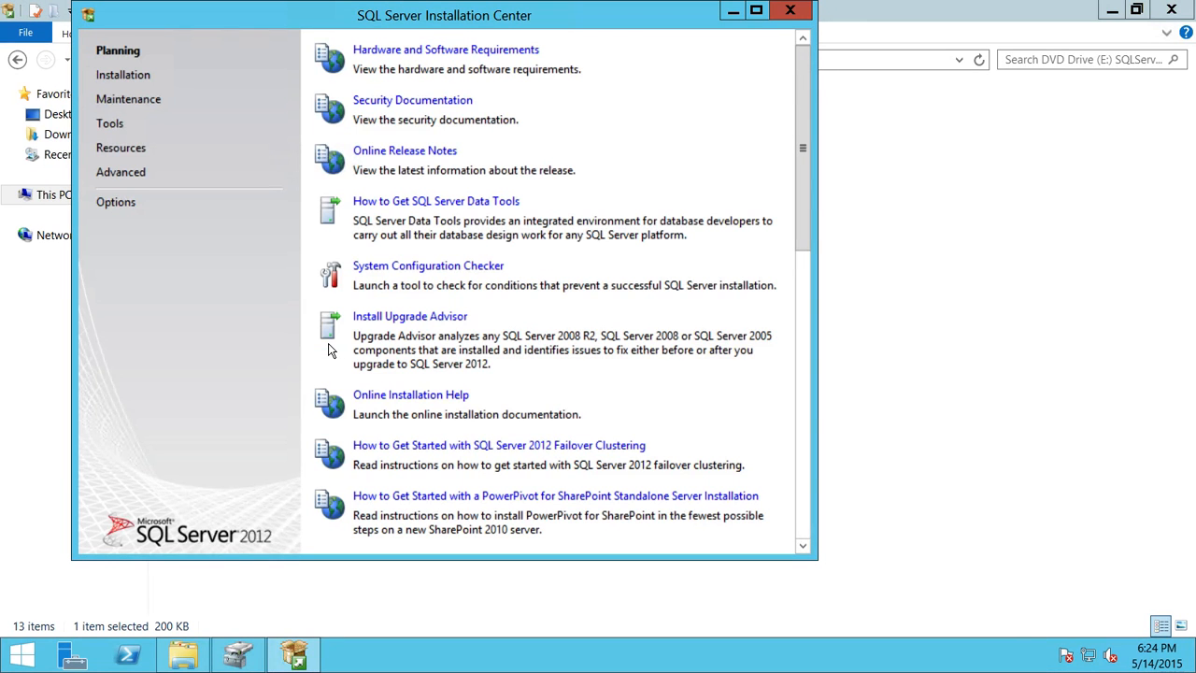
Step: Under Installation, start a New SQL Server failover cluster installation
click(136, 78)
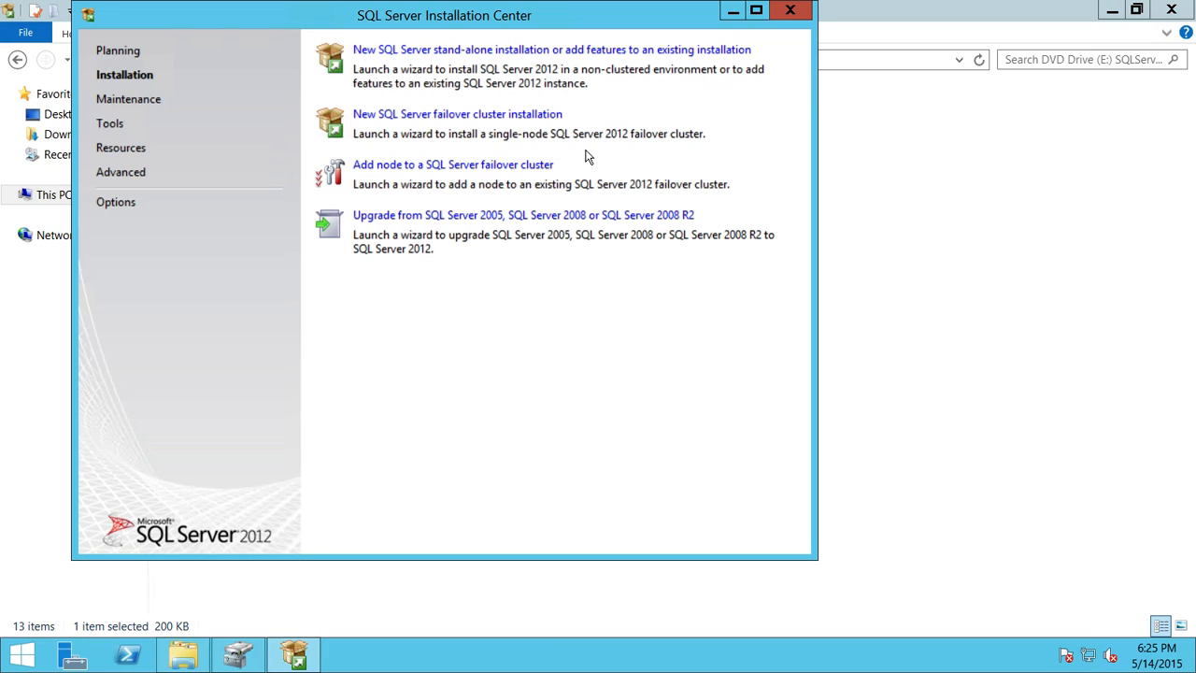
drag(572, 31, 607, 65)
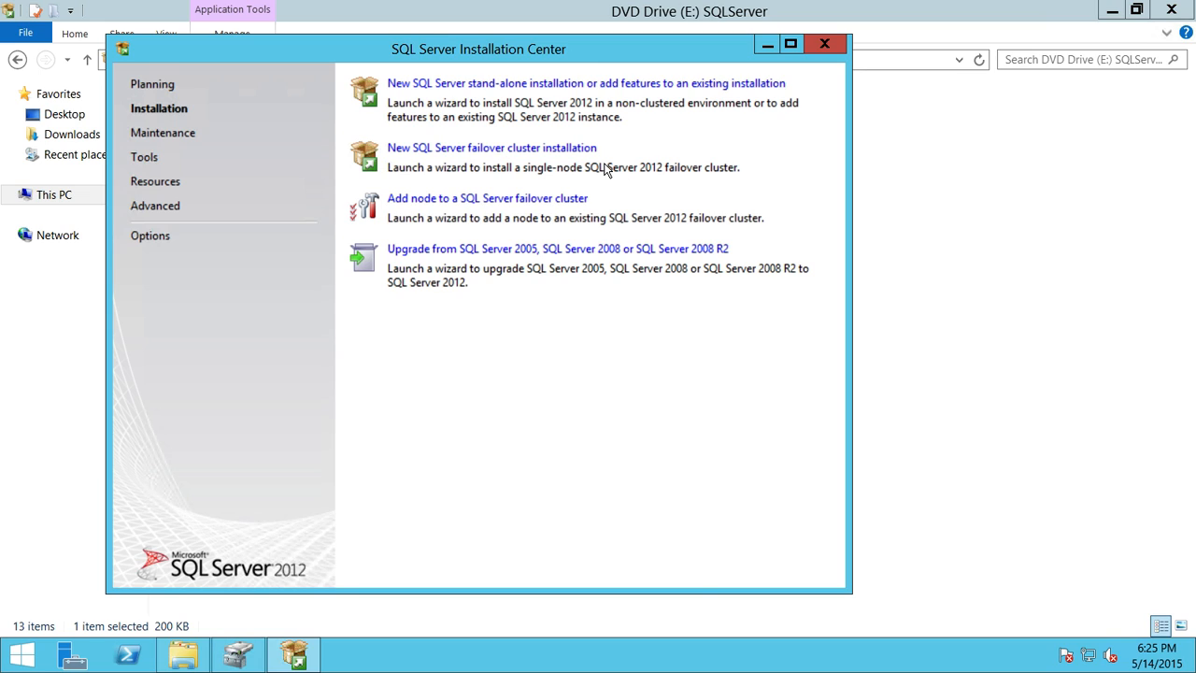
mouse_move(628, 1)
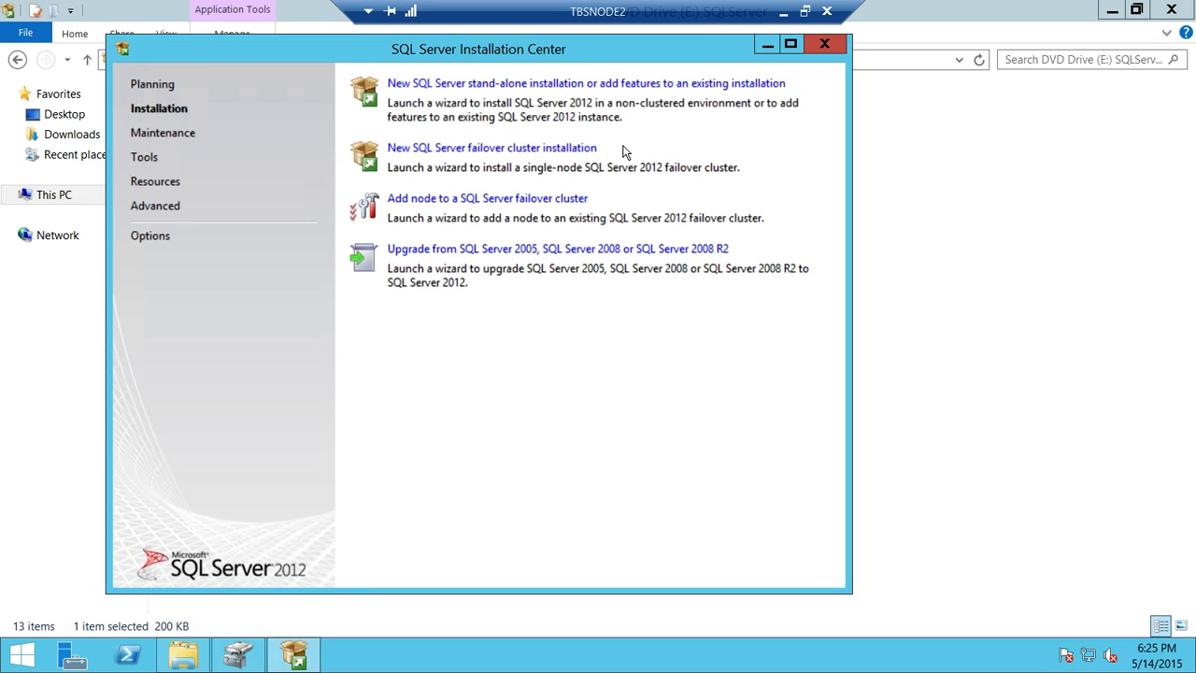
click(528, 152)
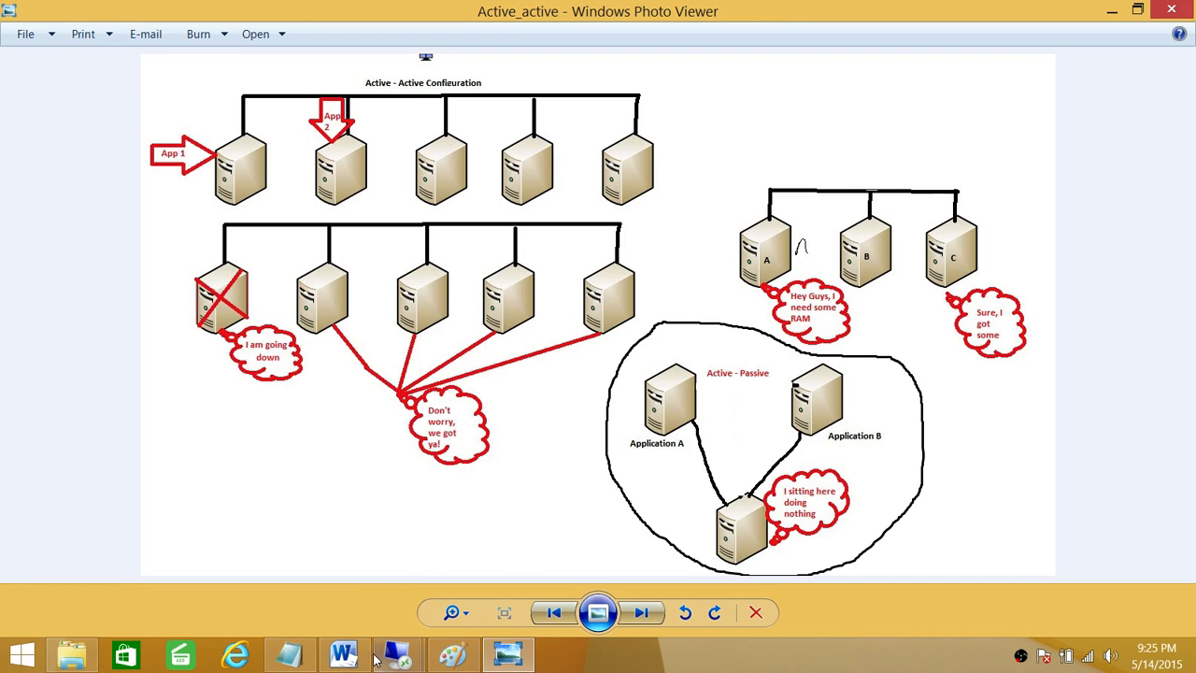
Step: Review the Word checklist's SQL Server static IP 192.168.1.64, then show the Paint cluster diagram
click(343, 654)
scroll(493, 350, up, 5)
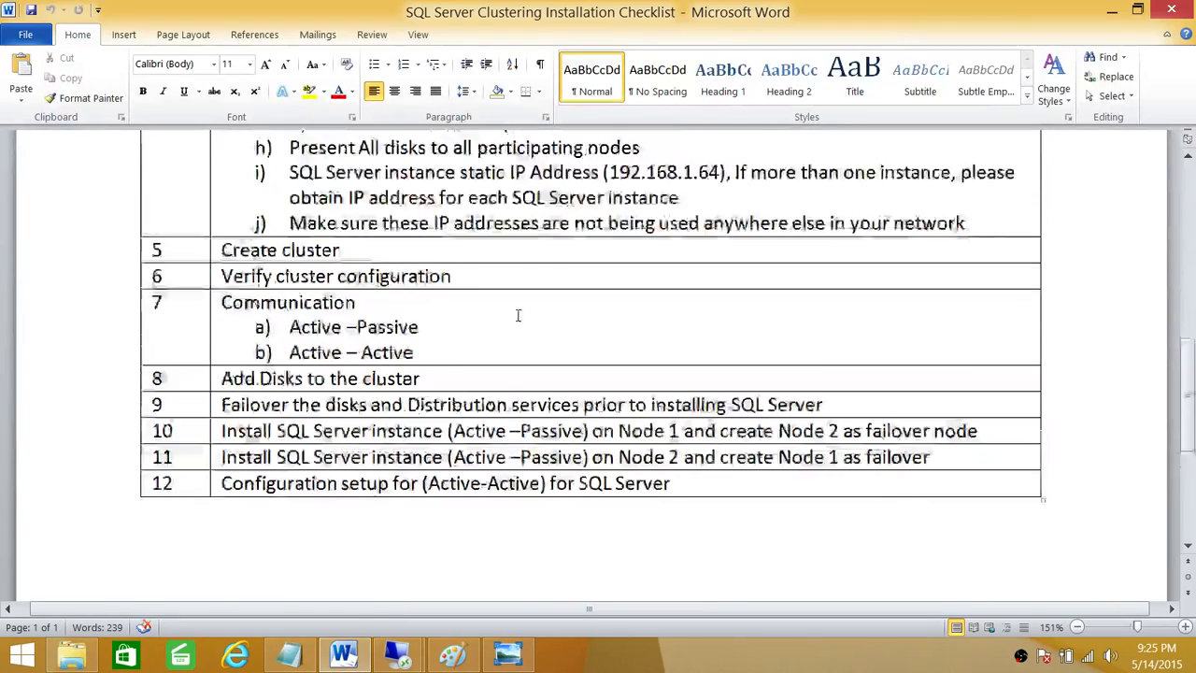
scroll(589, 348, down, 4)
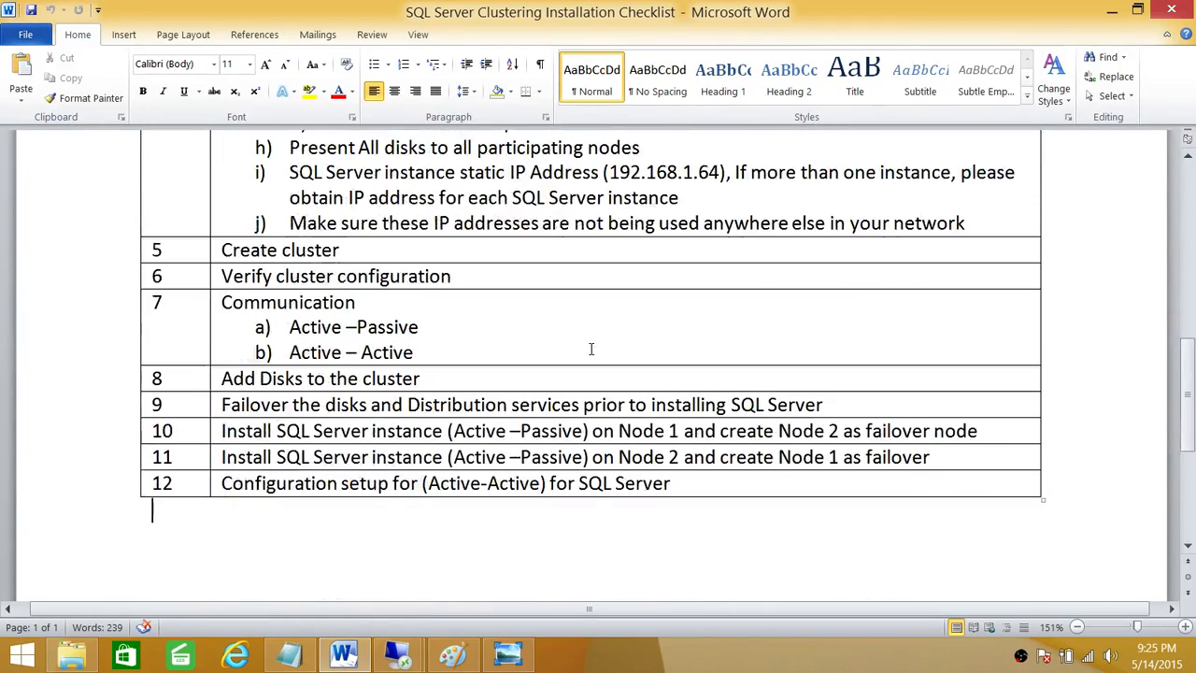
scroll(591, 356, up, 5)
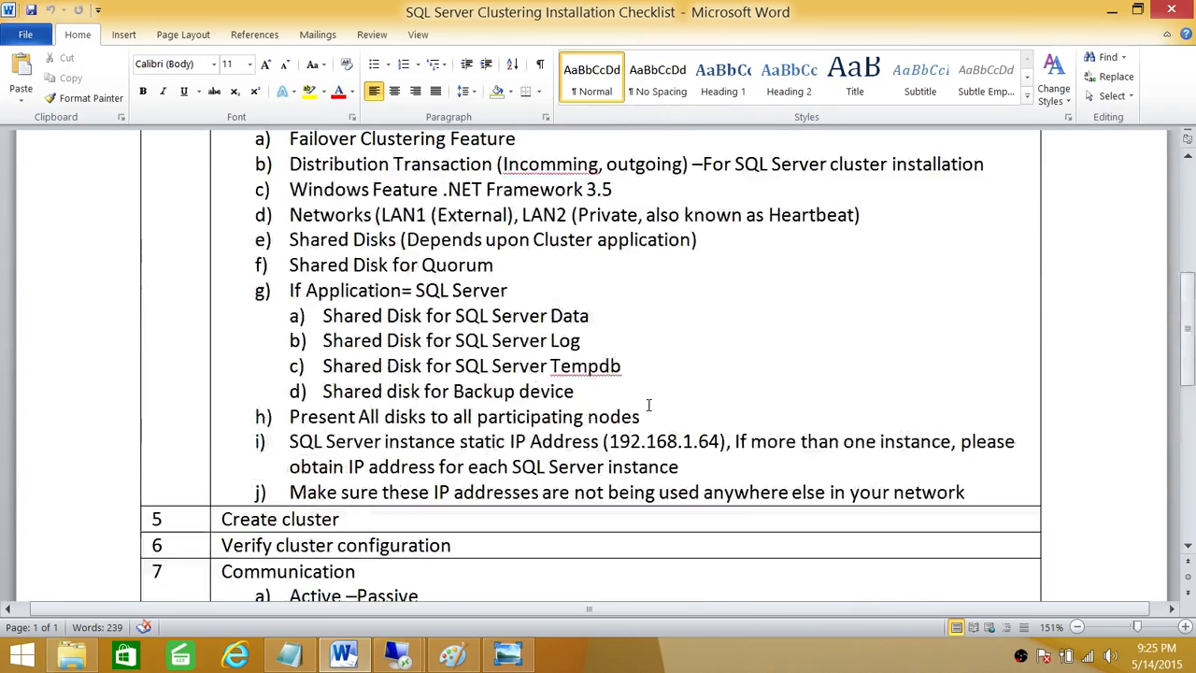
scroll(648, 404, down, 1)
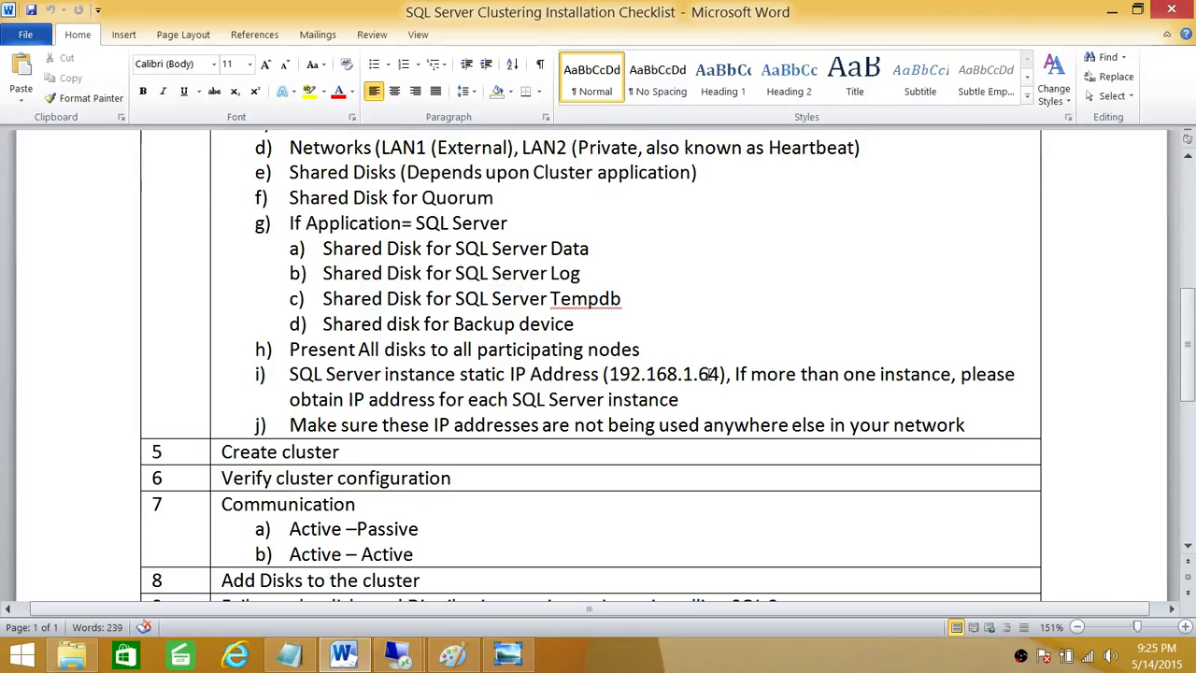
drag(718, 374, 624, 378)
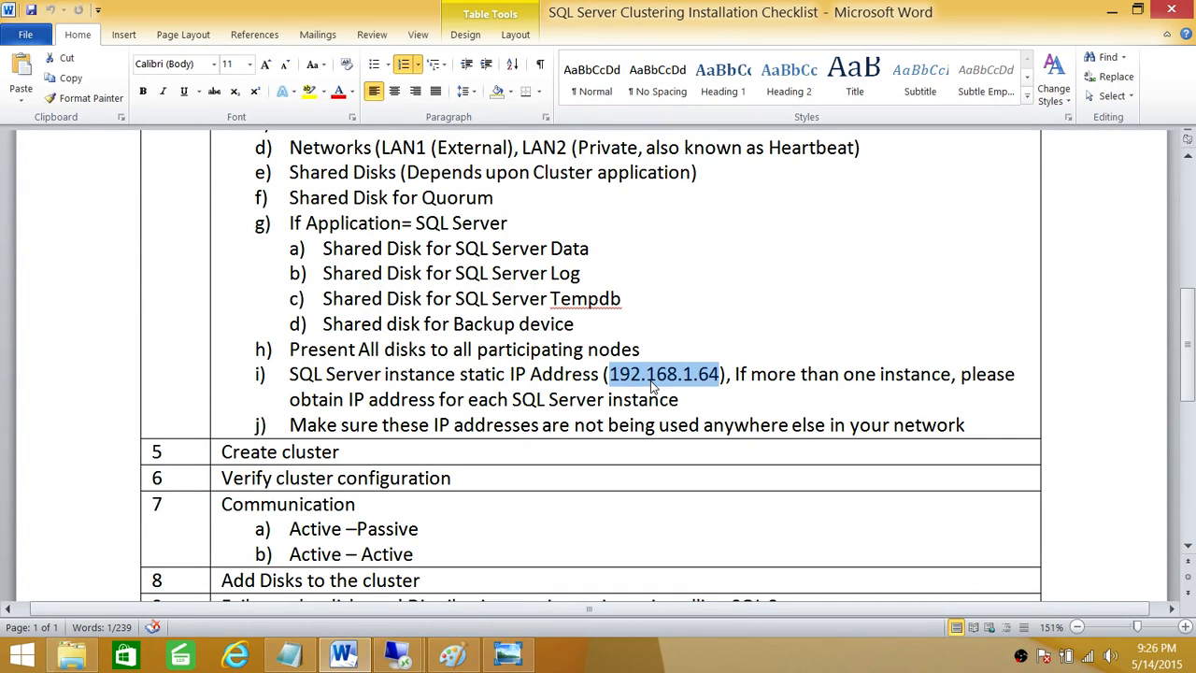
click(720, 375)
drag(721, 373, 614, 374)
click(721, 381)
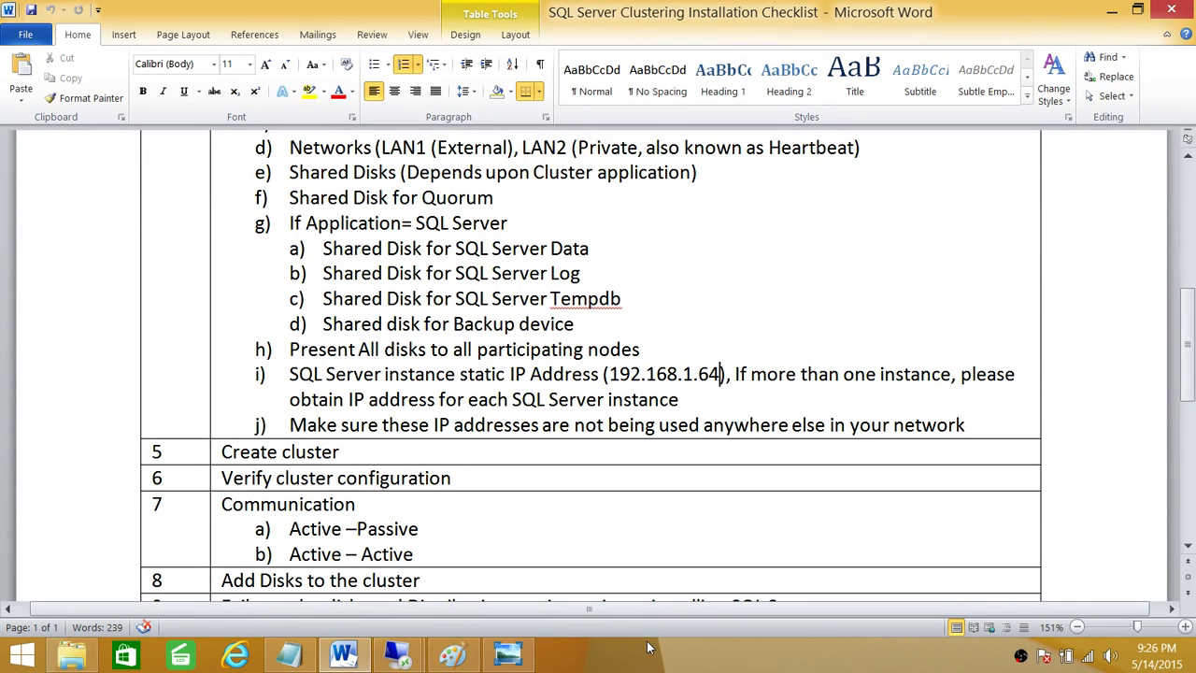
click(452, 654)
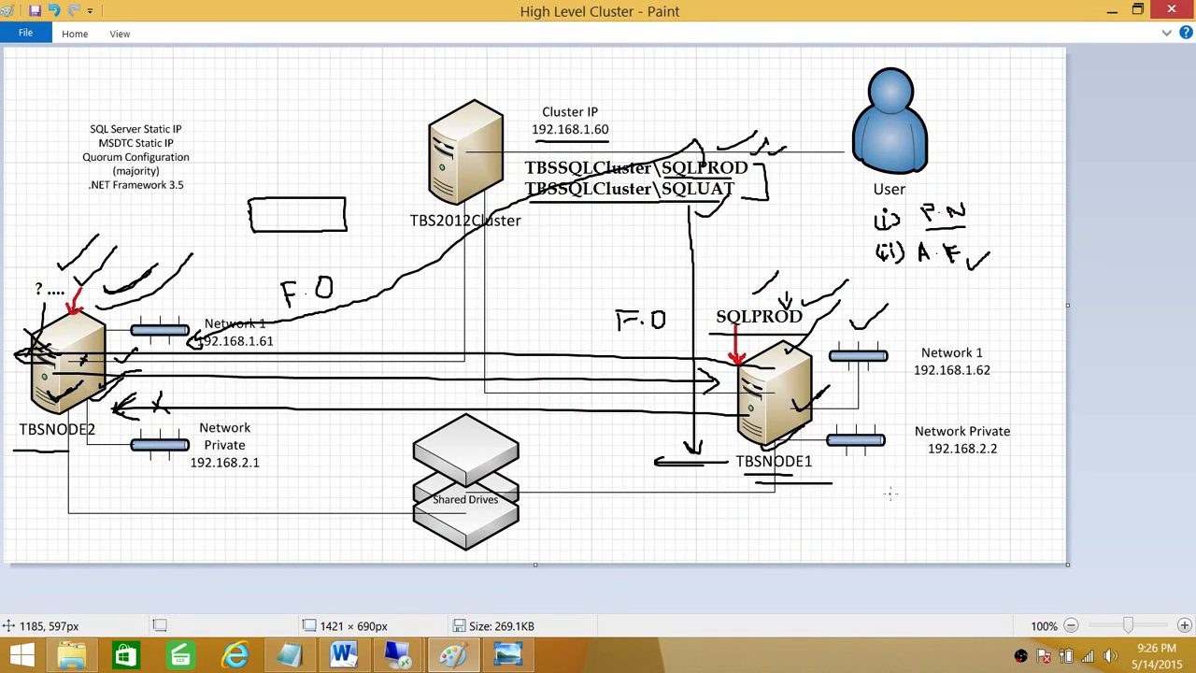
Step: Underline 192.168.1.62, 192.168.2.2, 192.168.2.1 and 192.168.1.61 in the Paint diagram, then minimize Paint
drag(917, 387, 996, 381)
drag(938, 464, 1016, 460)
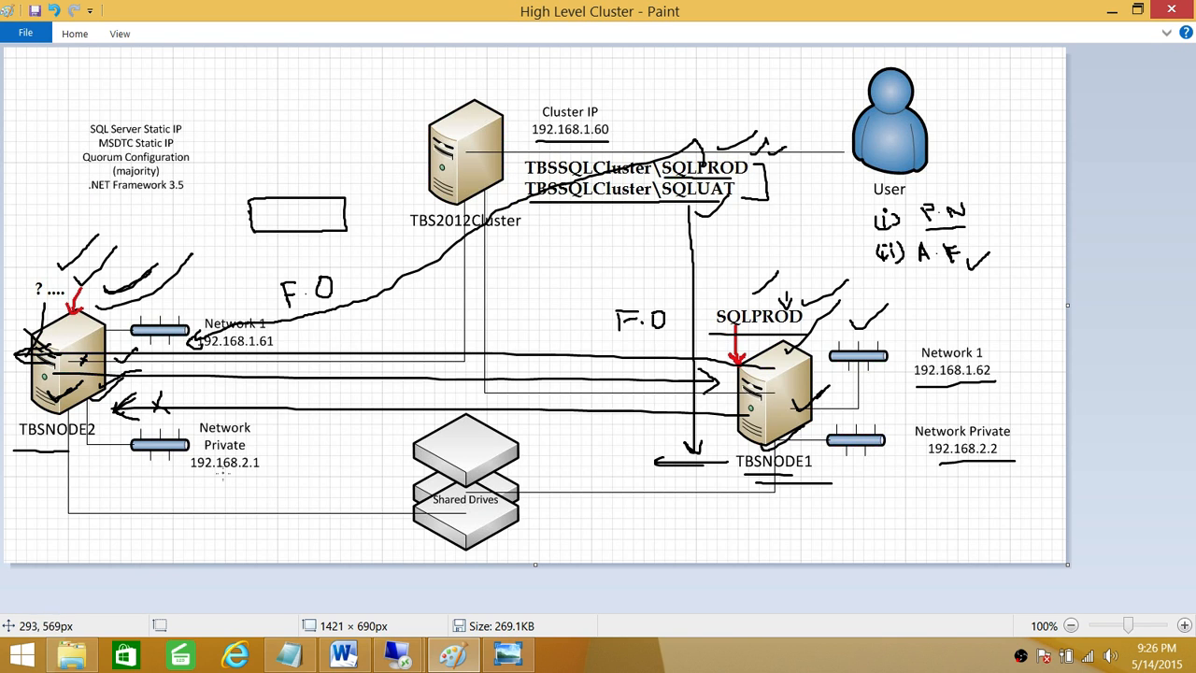
drag(217, 476, 344, 478)
drag(202, 350, 264, 347)
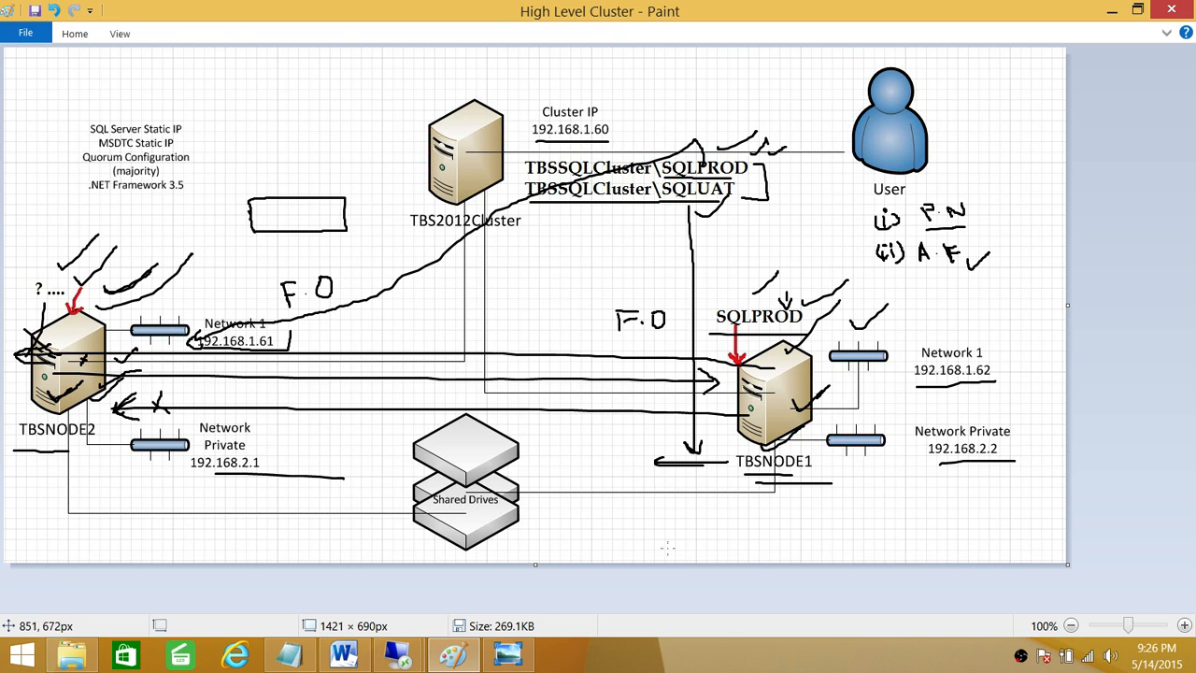
click(1111, 10)
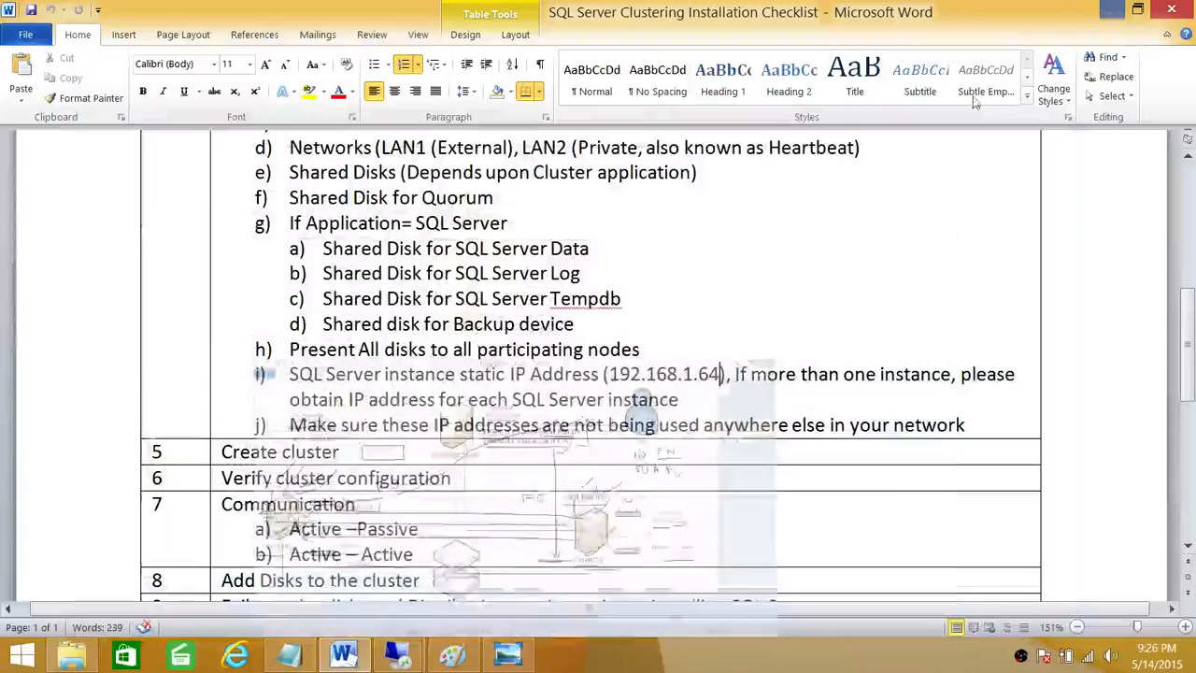
Step: Switch to the TBSNODE2 remote session and dismiss the completed Setup Support Rules check
mouse_move(397, 654)
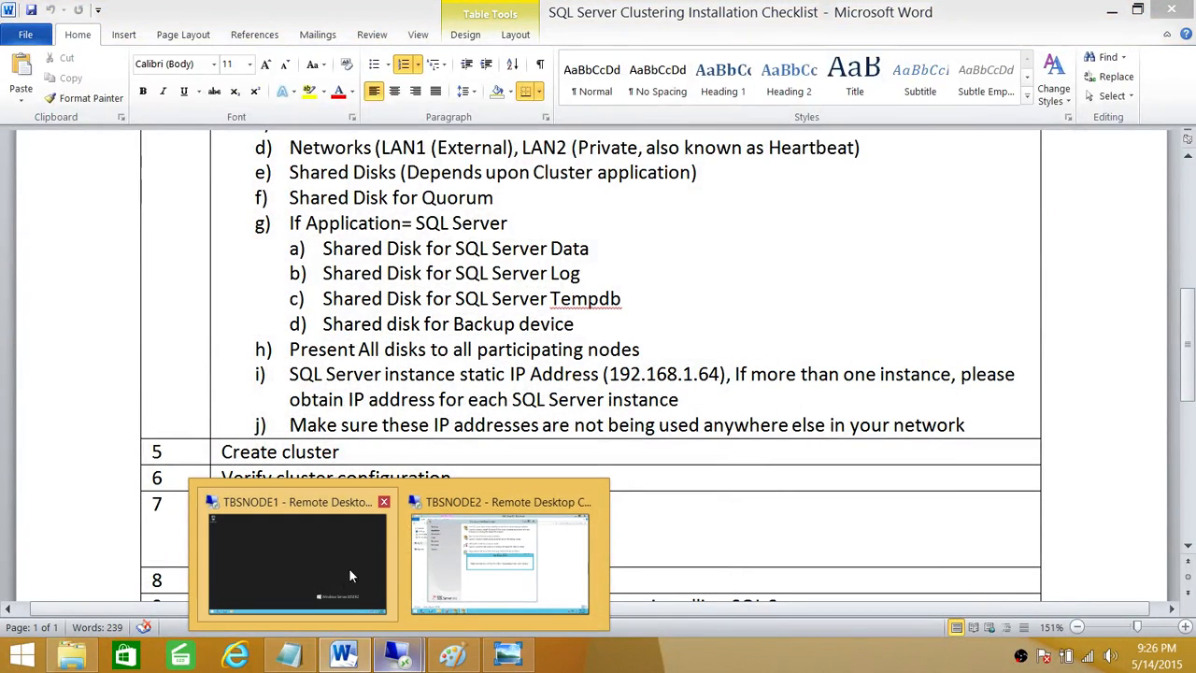
click(500, 560)
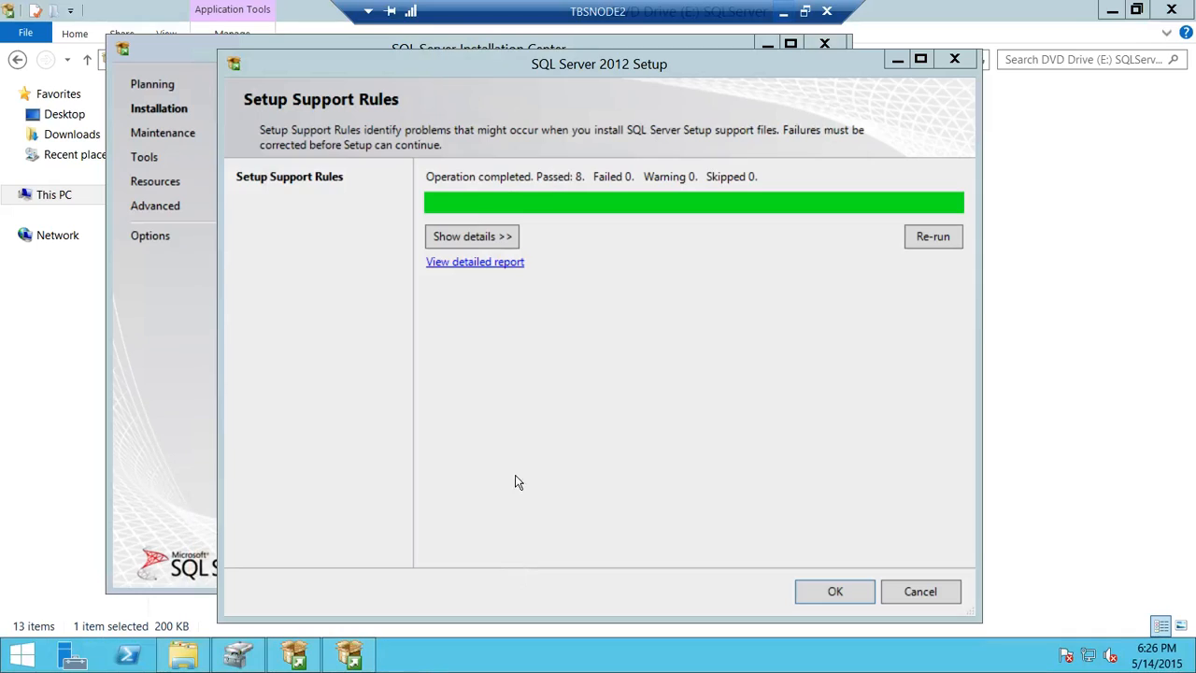
click(834, 591)
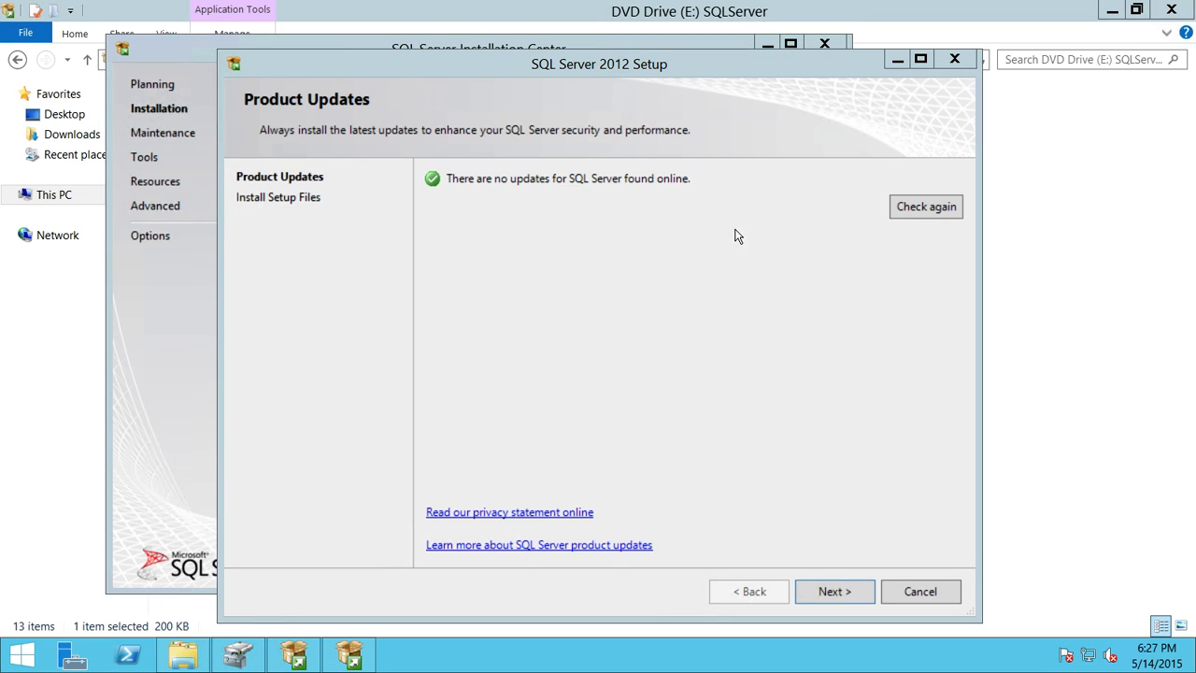
Step: Move past Product Updates and the failover cluster support rules (21 passed, one binding-order warning)
click(845, 593)
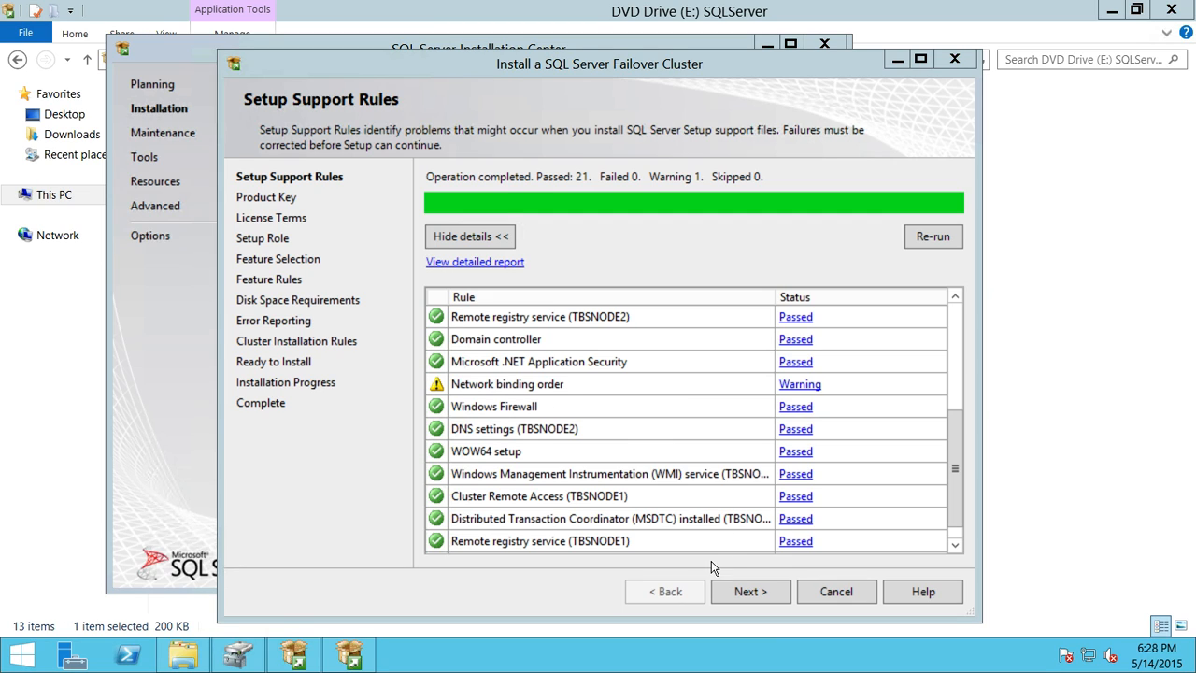
click(755, 590)
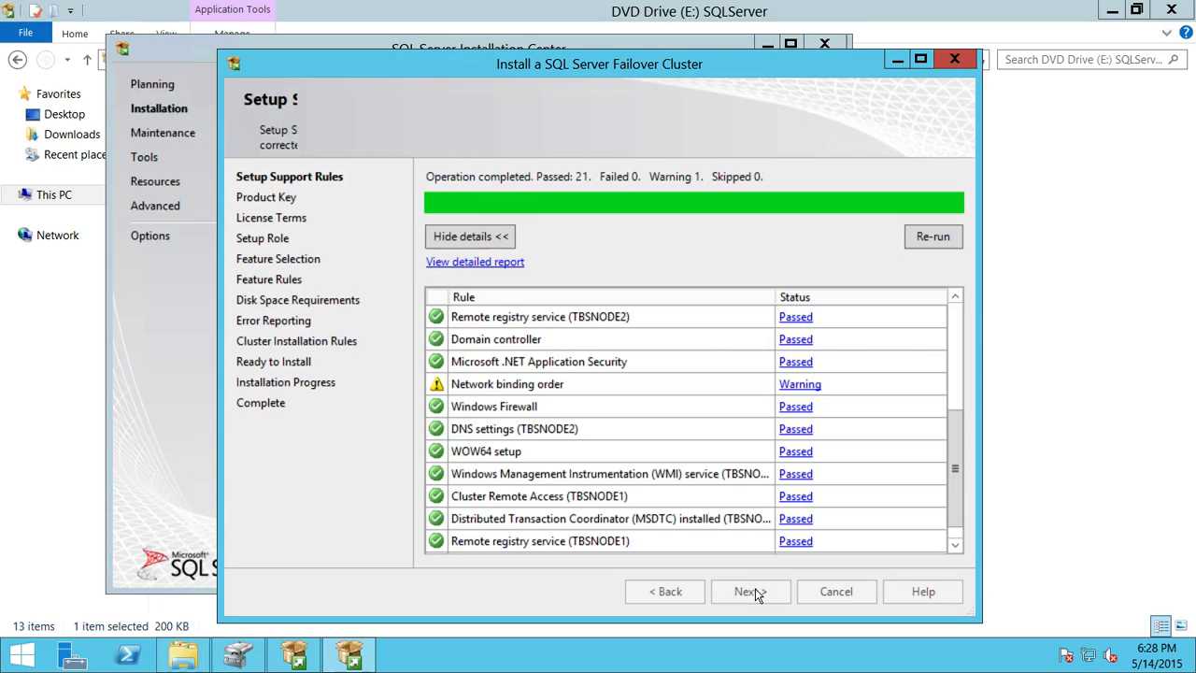
Step: Skip the product key, accept the license terms and keep SQL Server Feature Installation
click(765, 590)
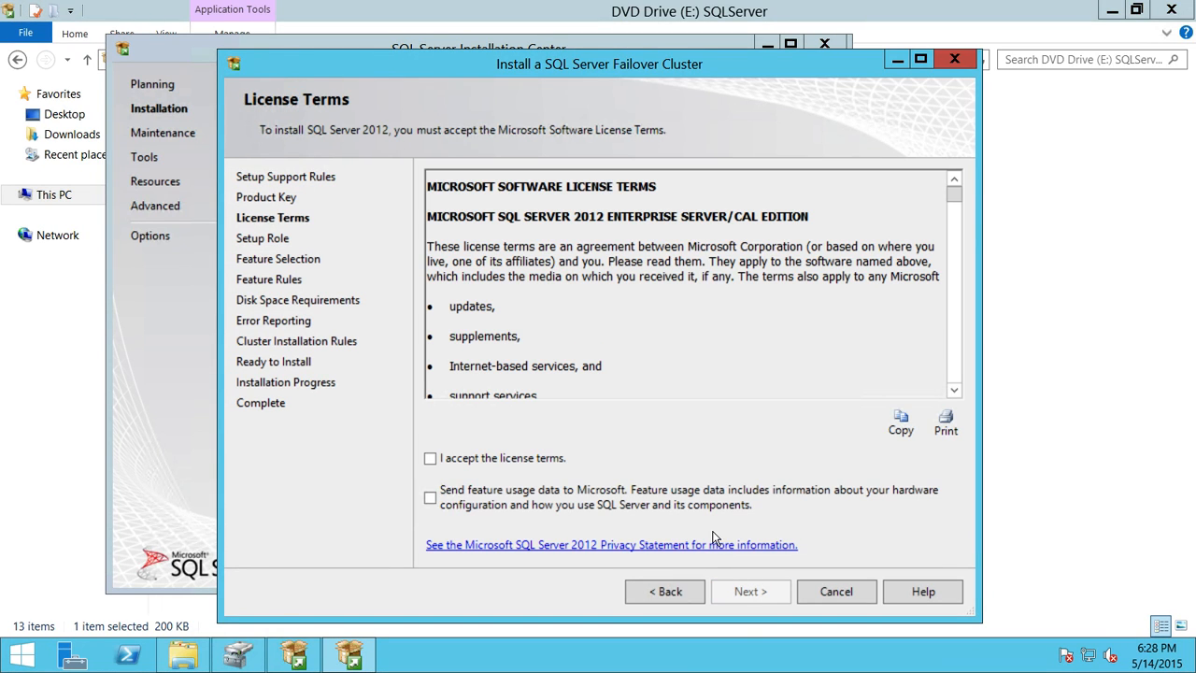
click(429, 458)
click(760, 591)
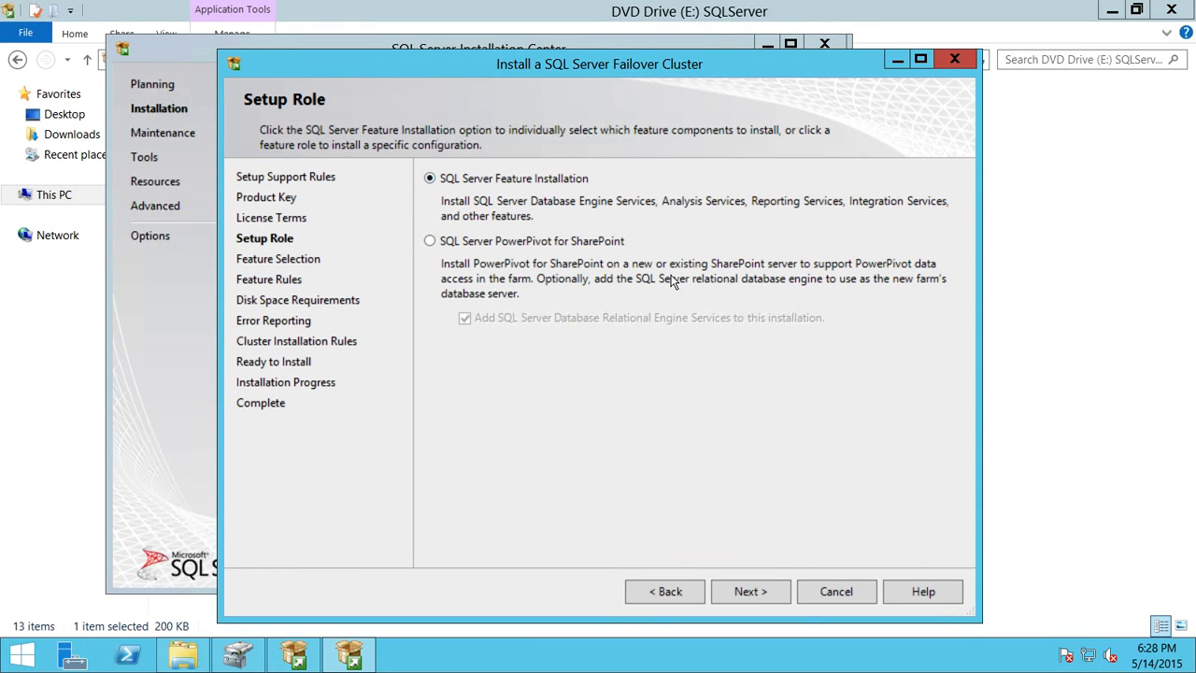
click(759, 592)
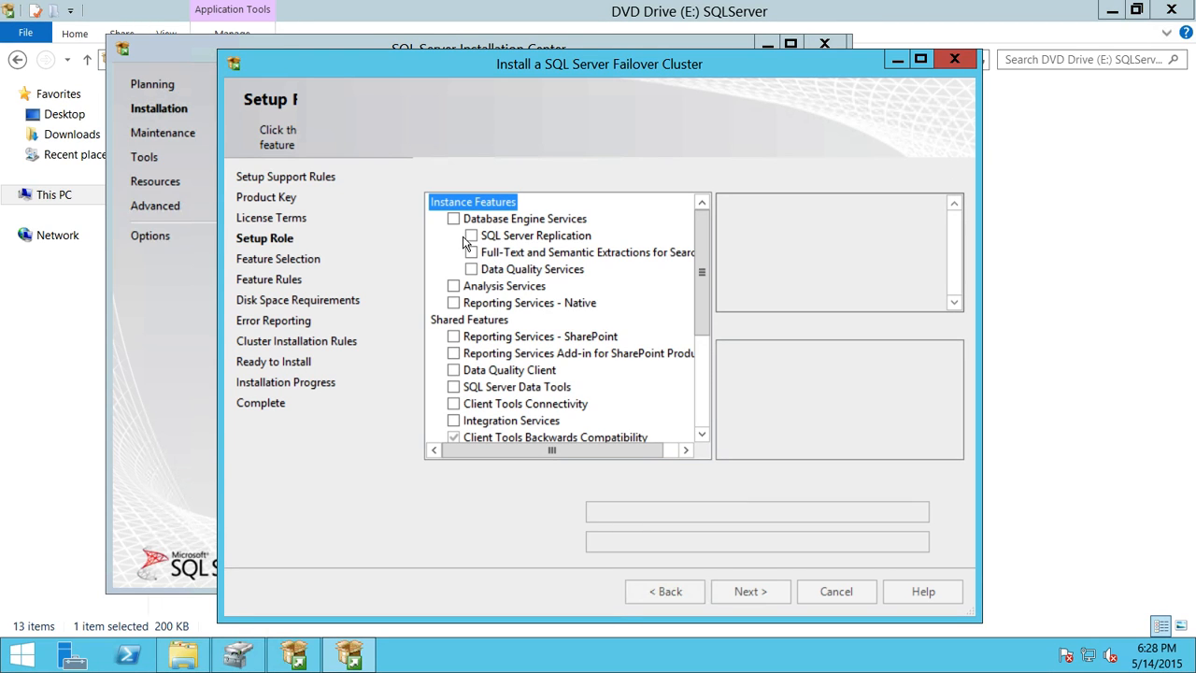
Step: Select Database Engine Services with its sub-features plus Client Tools Connectivity, and continue
click(454, 220)
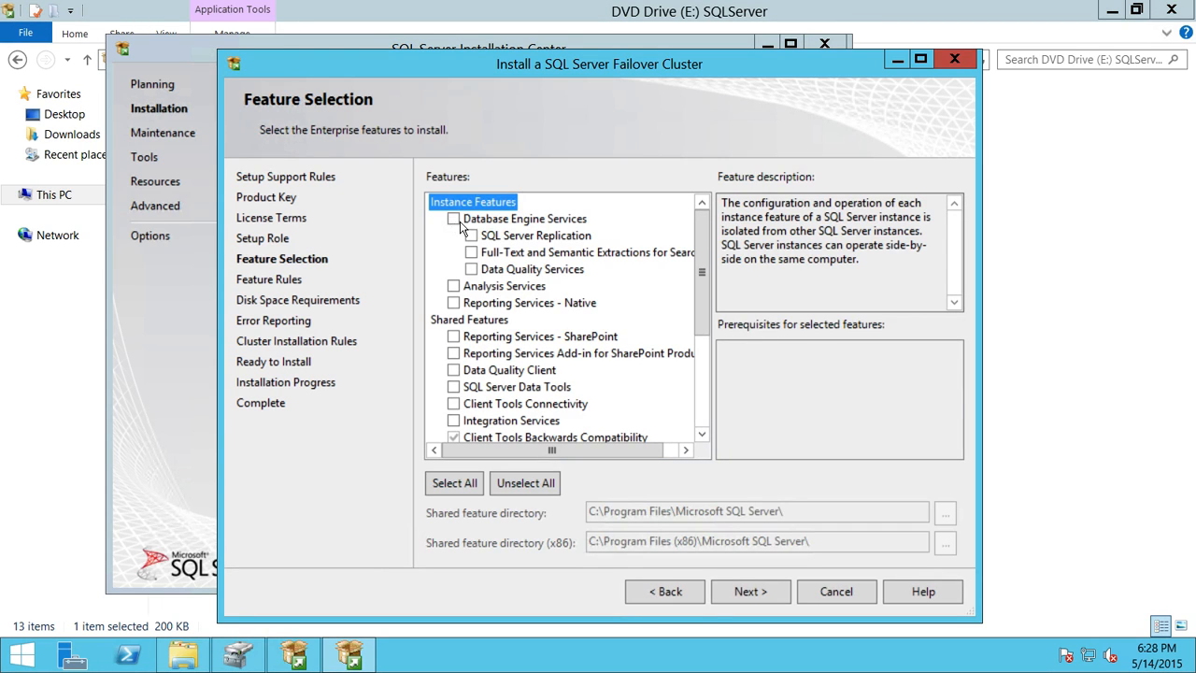
mouse_move(698, 287)
mouse_down()
mouse_move(703, 357)
mouse_move(705, 294)
mouse_up()
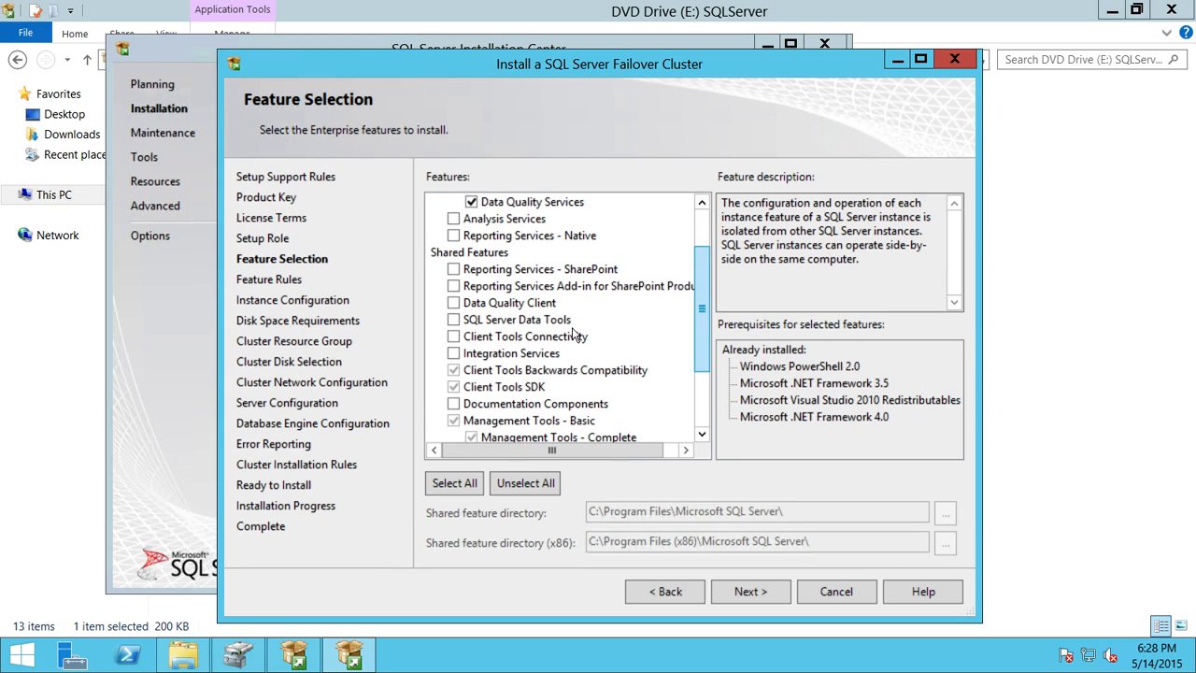
click(453, 336)
drag(699, 314, 703, 274)
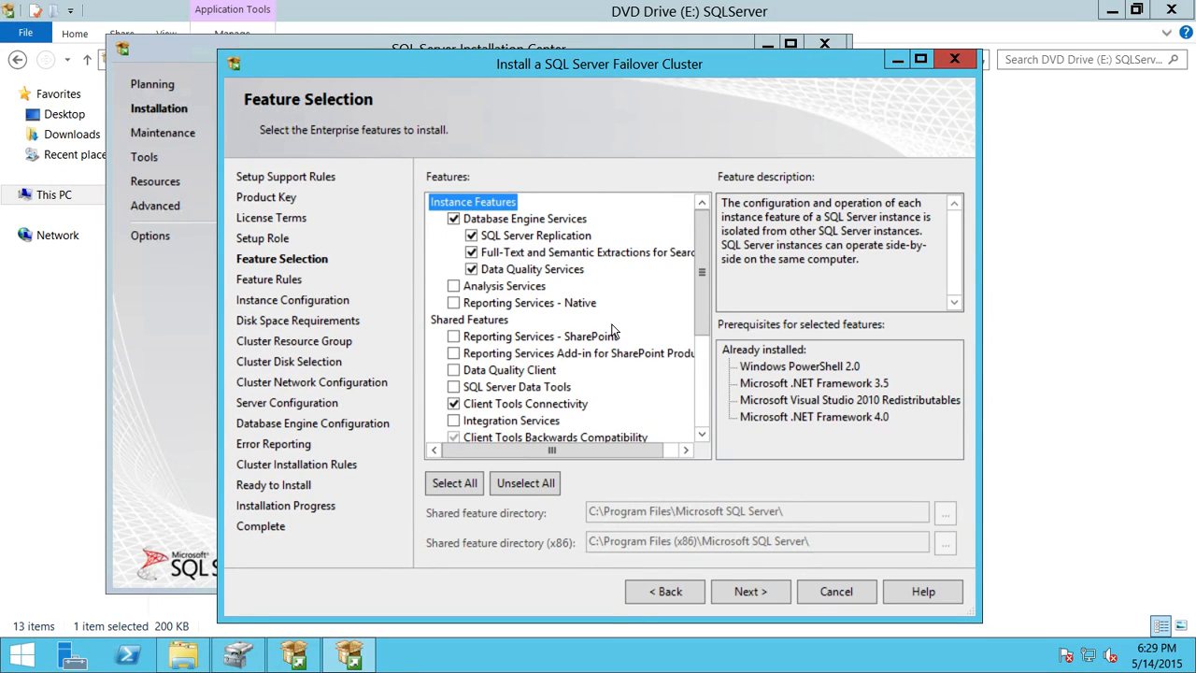
mouse_move(708, 282)
mouse_down()
mouse_move(706, 346)
mouse_move(703, 268)
mouse_up()
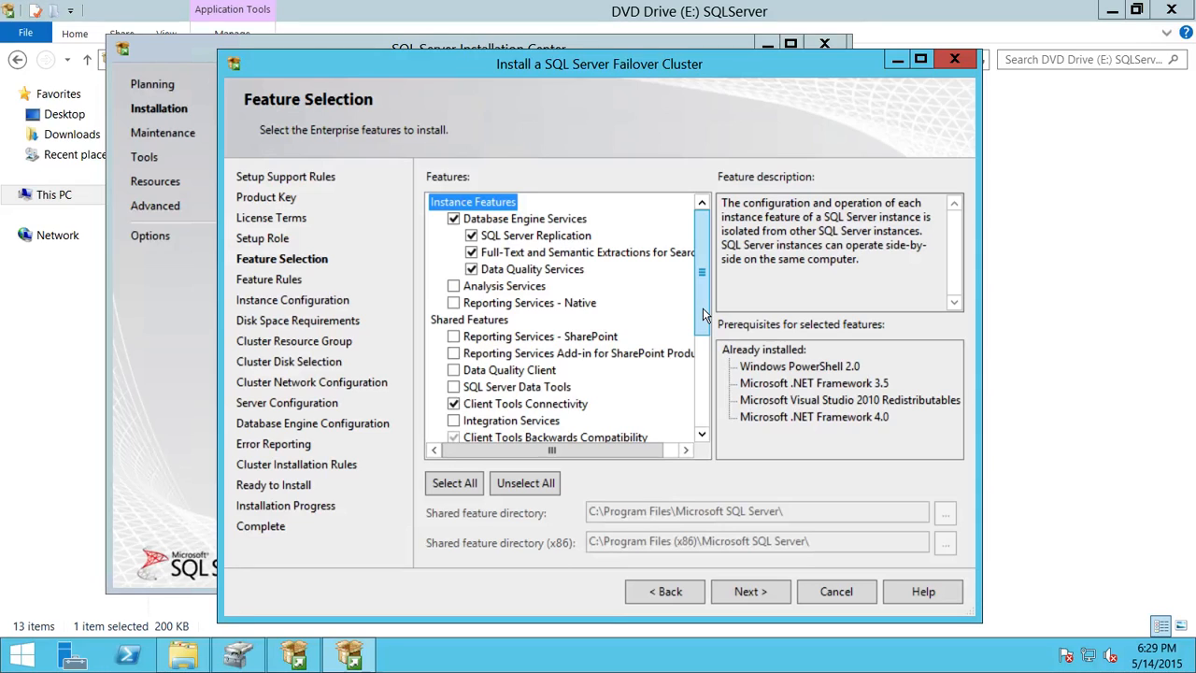
click(766, 596)
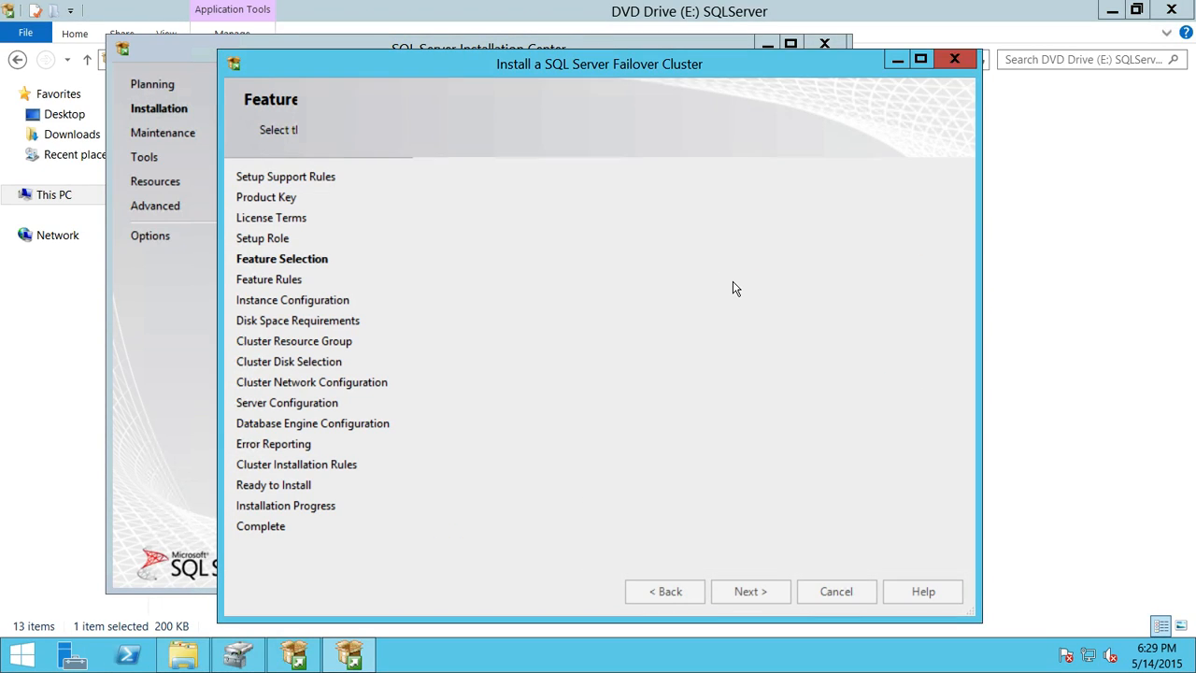
Step: Pass the feature rules to reach Instance Configuration, then minimize the Remote Desktop session
click(752, 592)
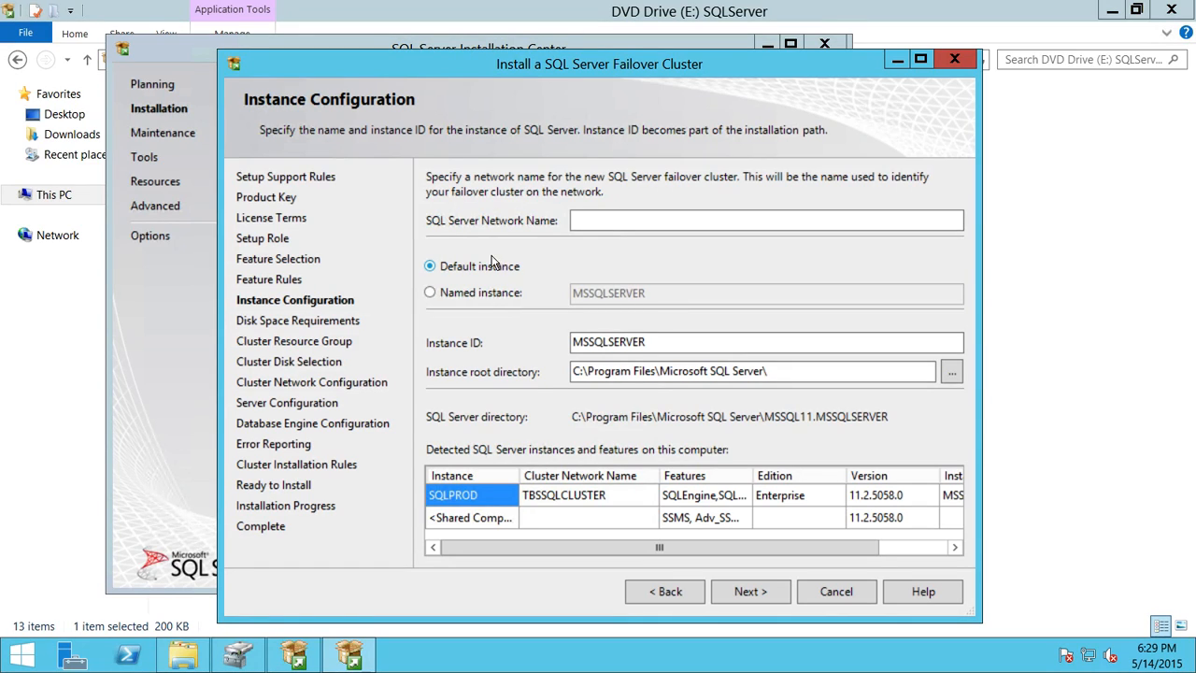
click(725, 219)
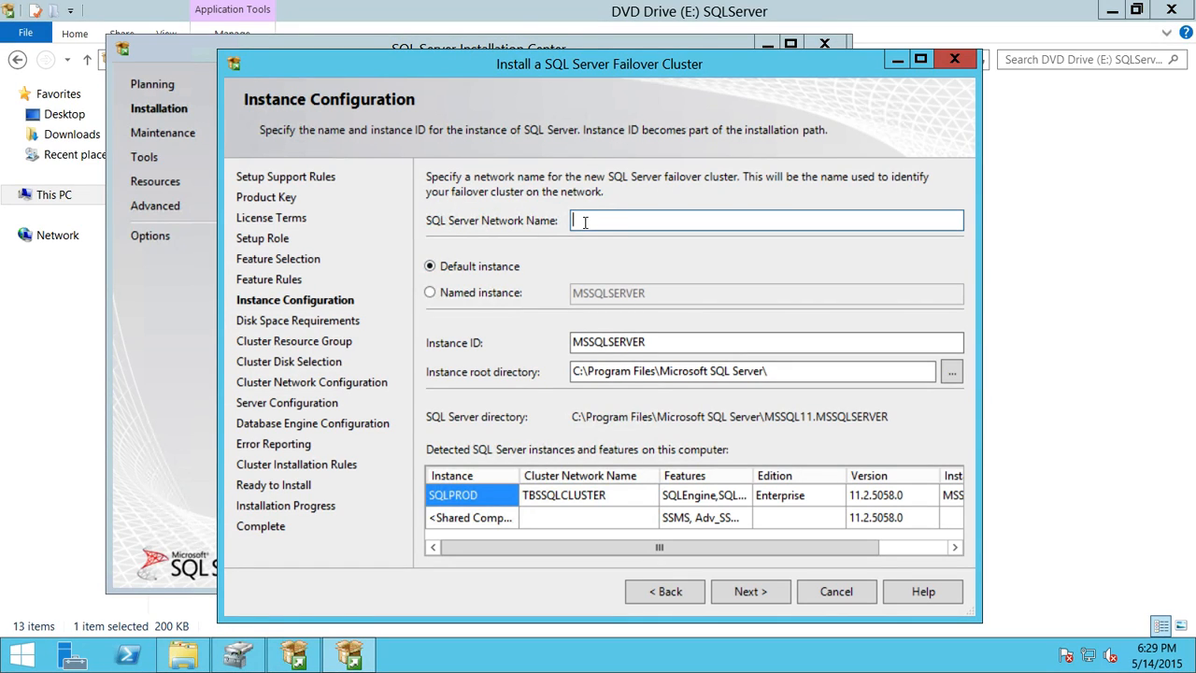
click(781, 14)
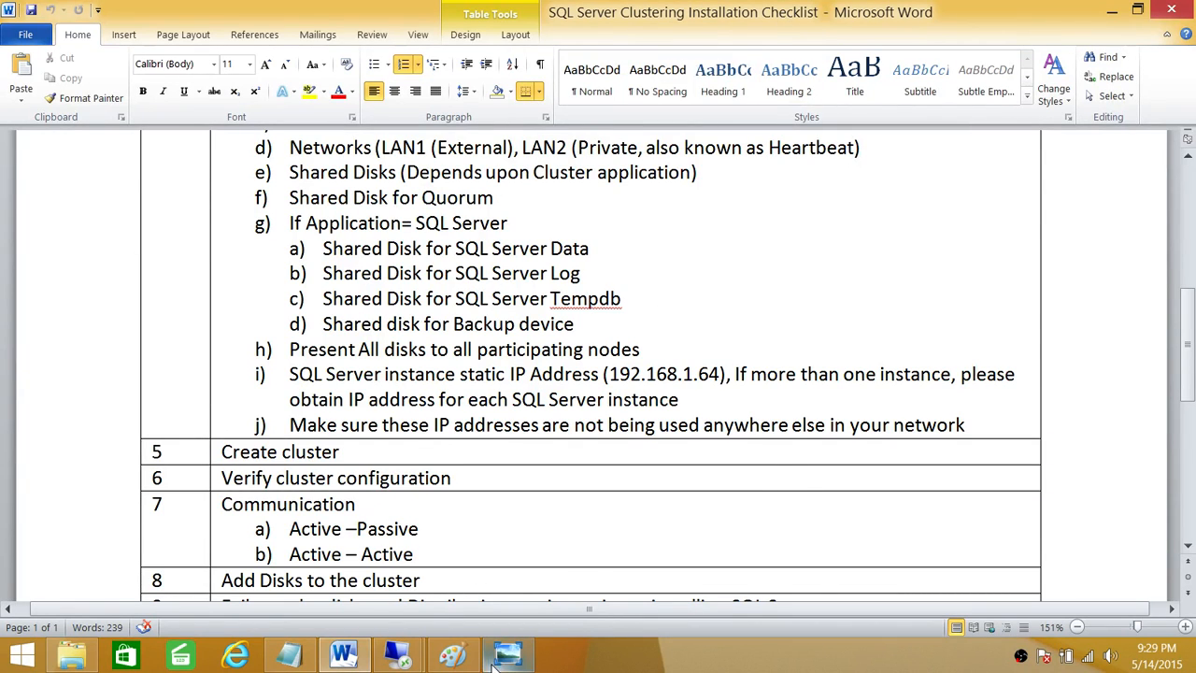
Step: Circle both TBSSQLCluster labels in the High Level Cluster diagram, add a small arrow, and minimize Paint
click(525, 660)
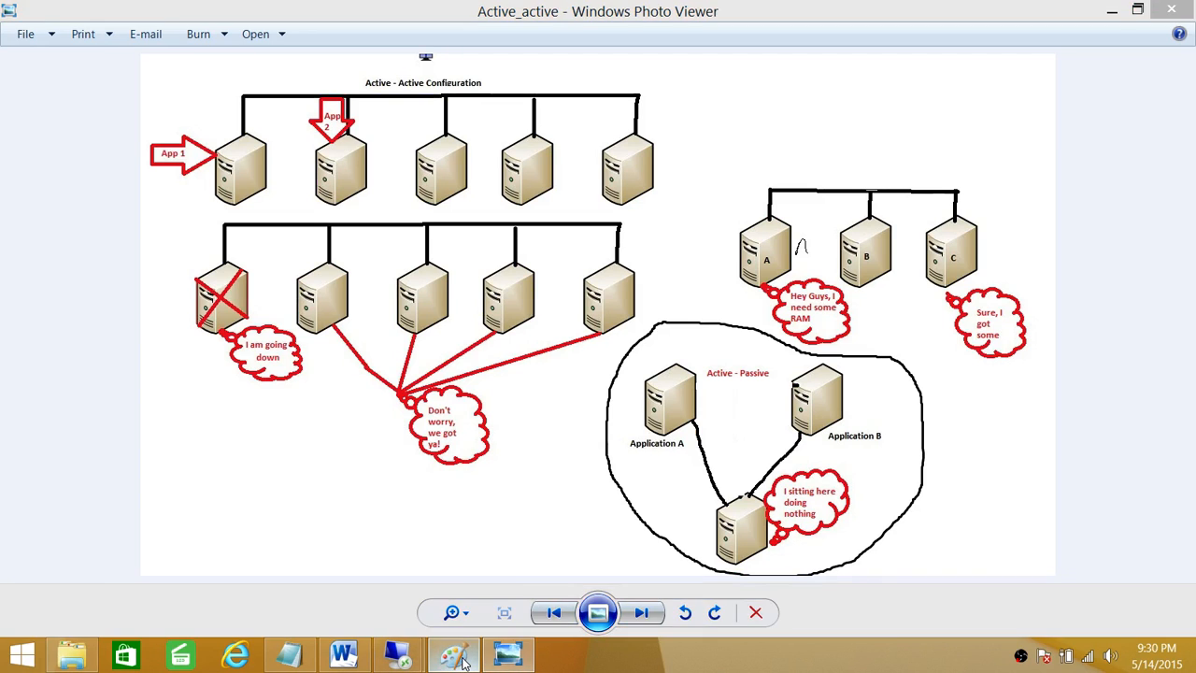
click(452, 656)
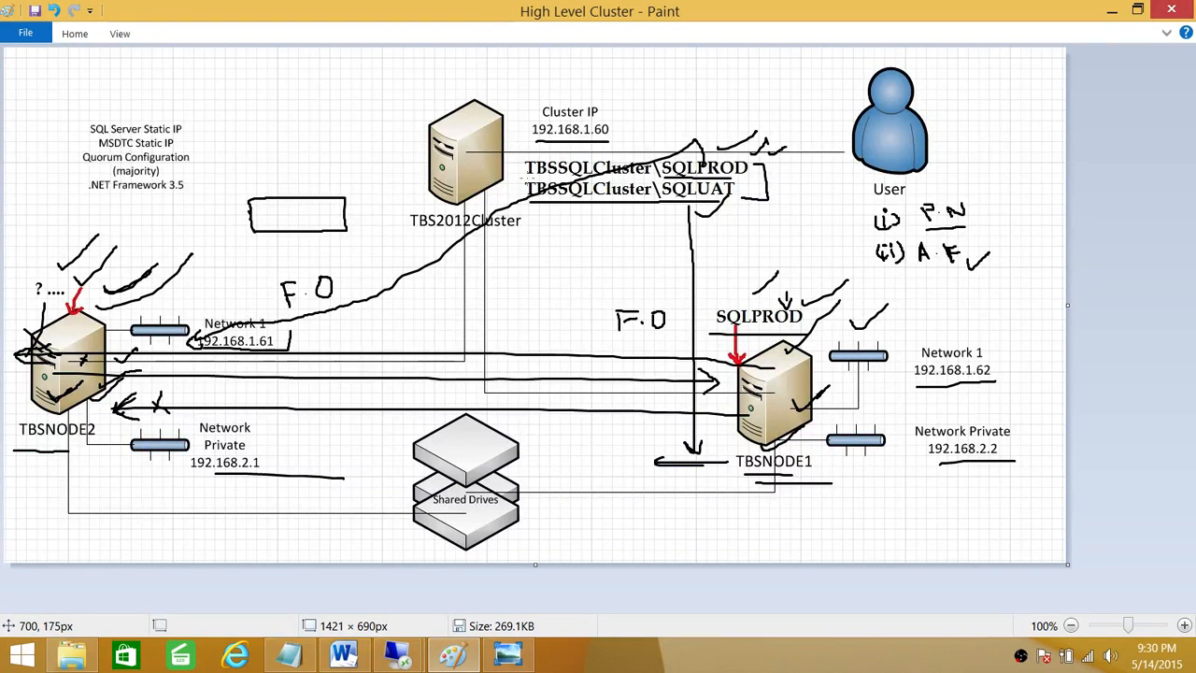
mouse_move(539, 178)
mouse_down()
mouse_move(643, 183)
mouse_move(654, 166)
mouse_move(612, 152)
mouse_move(513, 163)
mouse_move(529, 178)
mouse_move(676, 177)
mouse_up()
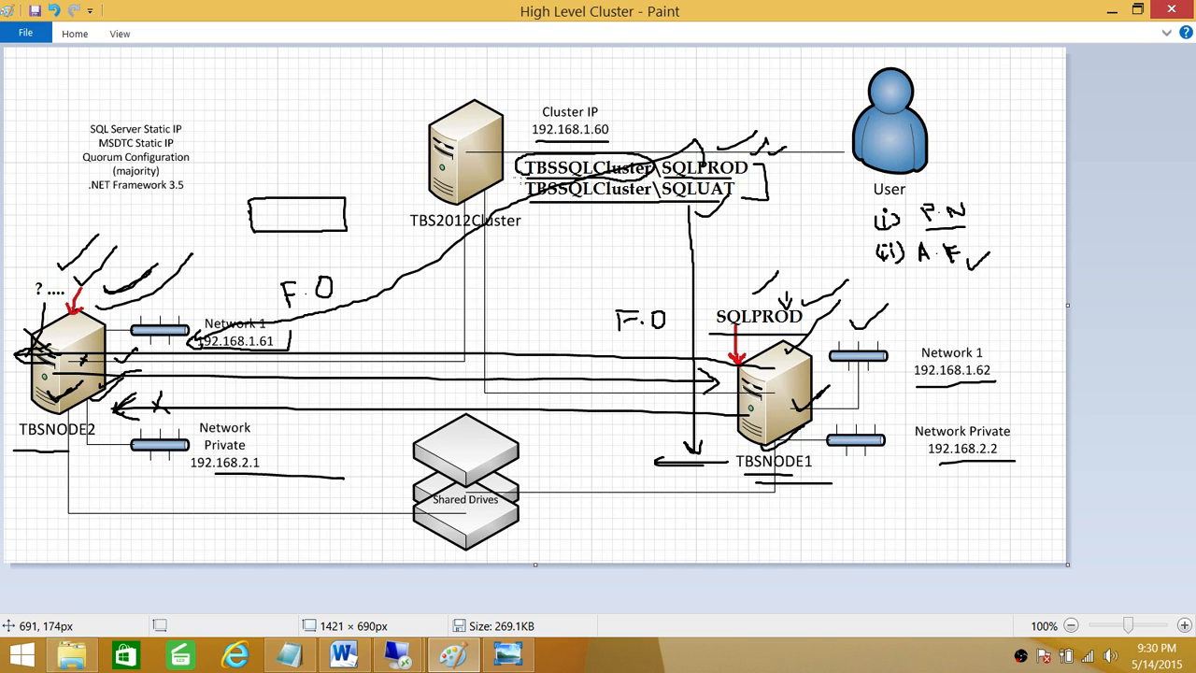
mouse_move(521, 177)
mouse_down()
mouse_move(526, 196)
mouse_move(566, 201)
mouse_move(656, 192)
mouse_move(646, 179)
mouse_move(525, 176)
mouse_up()
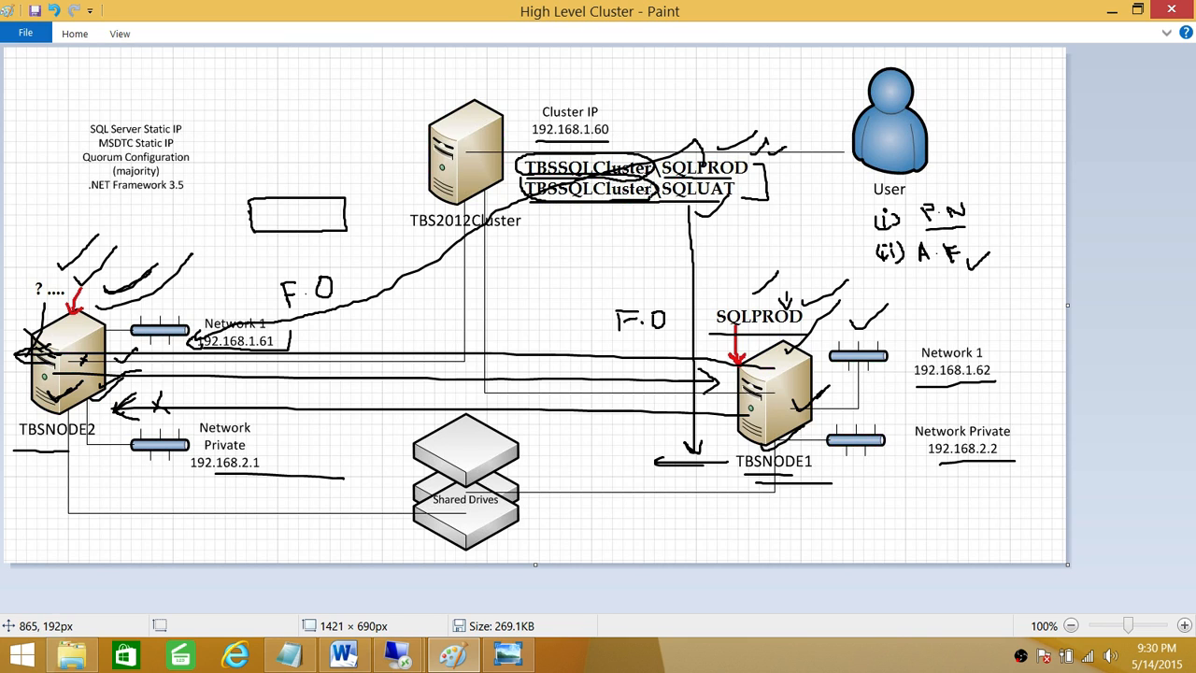
mouse_move(575, 200)
mouse_down()
mouse_move(564, 220)
mouse_move(577, 217)
mouse_up()
click(1112, 10)
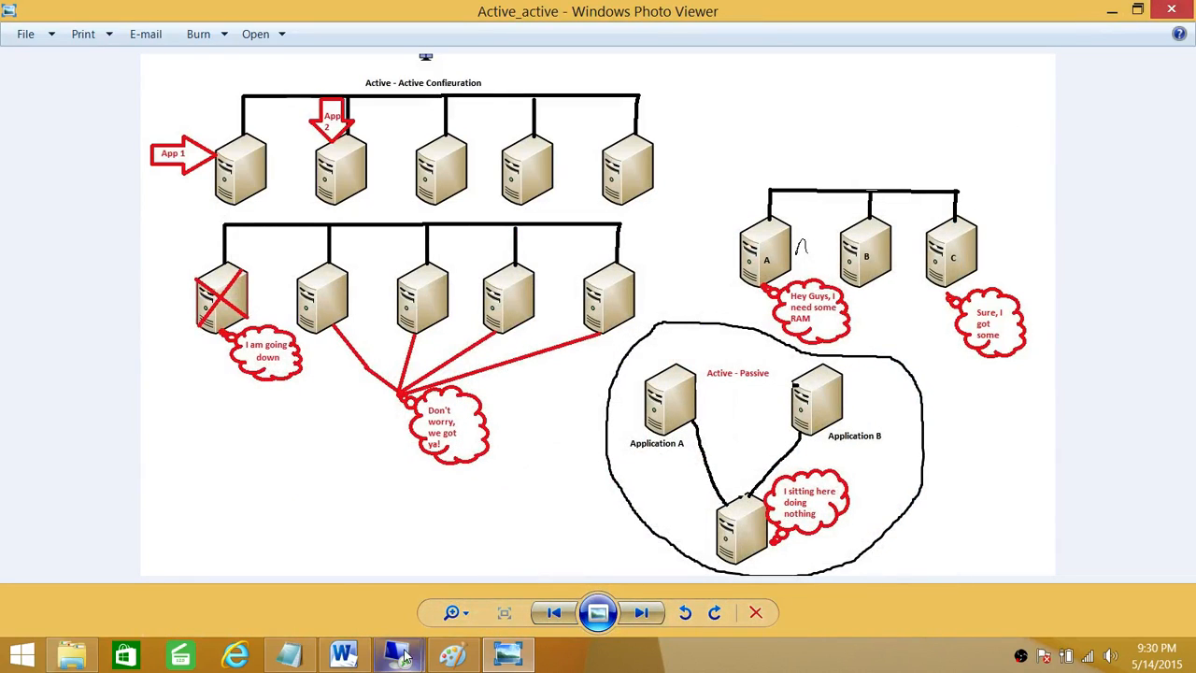
Step: On TBSNODE2, set SQL Server Network Name TBSSQLUAT and named instance SQLUAT
mouse_move(402, 654)
click(457, 603)
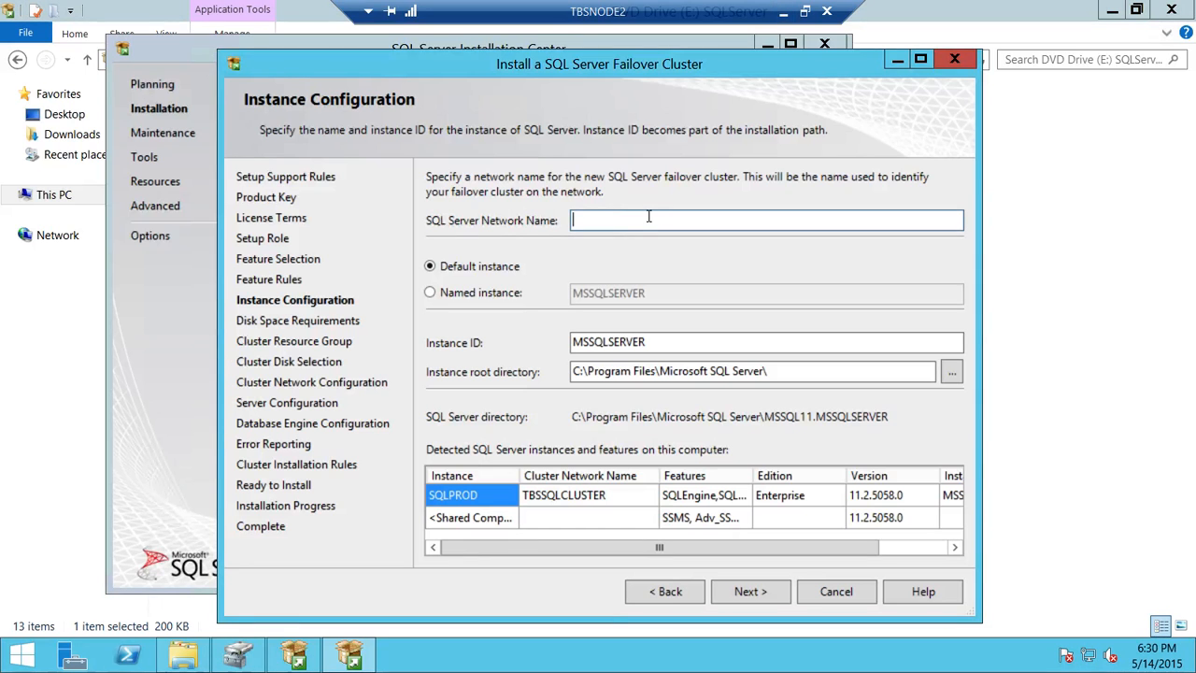
text(SQ)
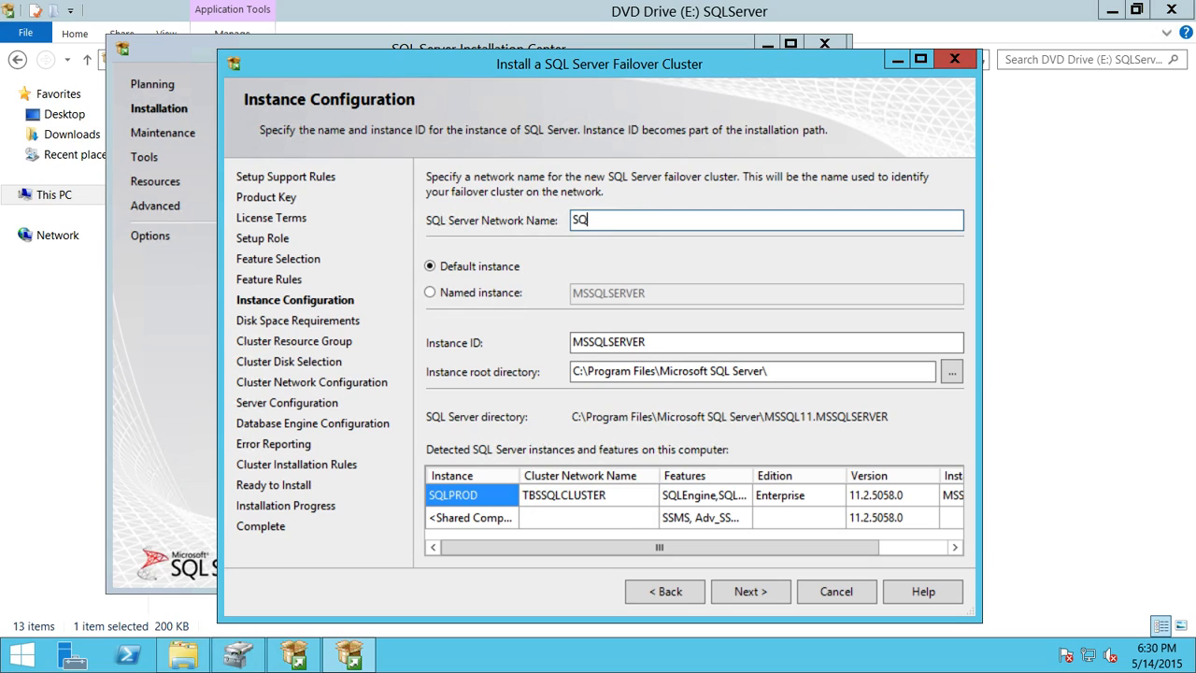
key(BackSpace)
key(BackSpace)
text(TBSSQLUAT)
click(445, 293)
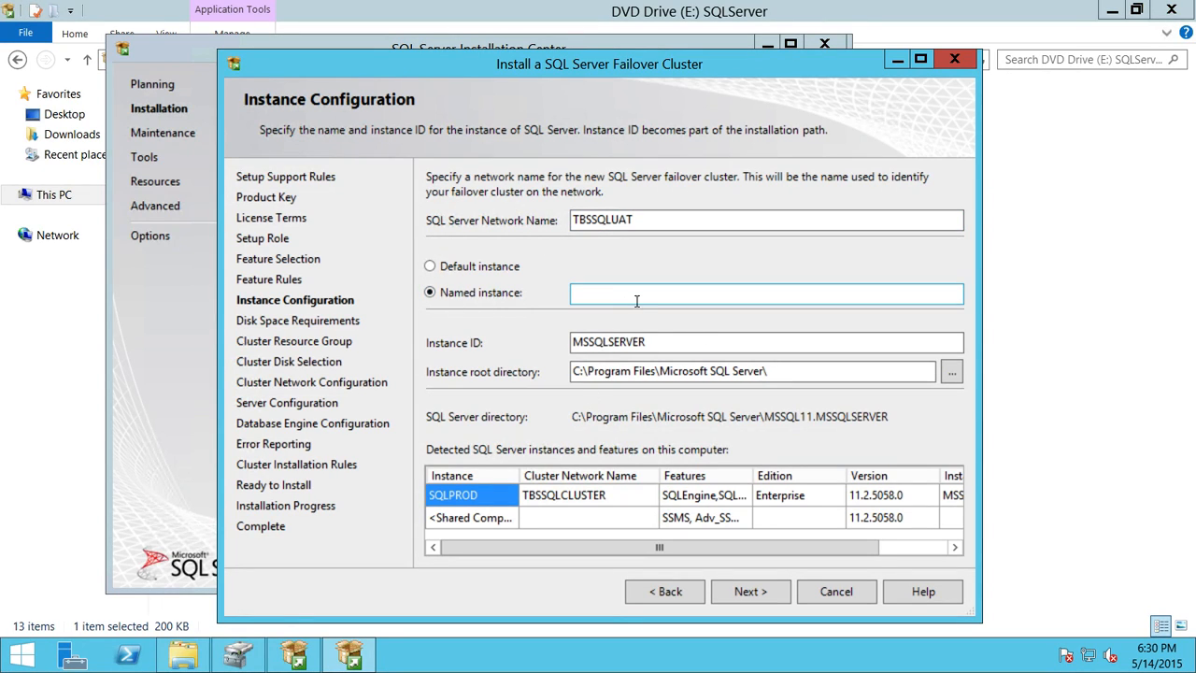
click(626, 297)
text(S)
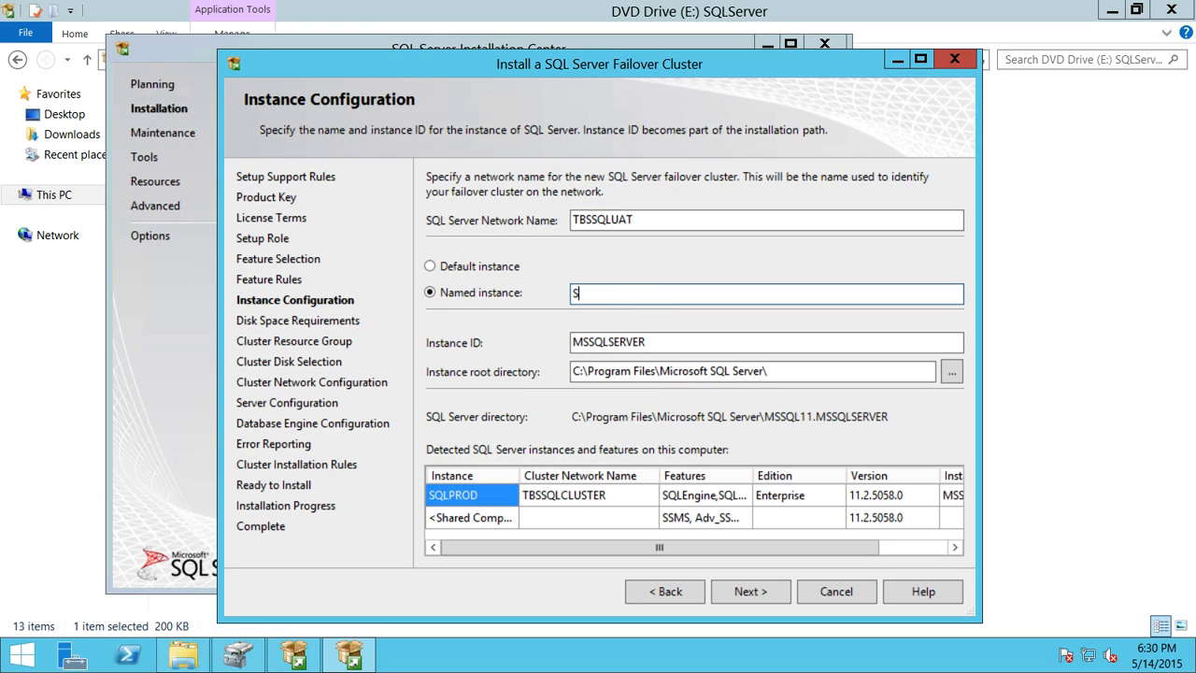
text(QLUAT)
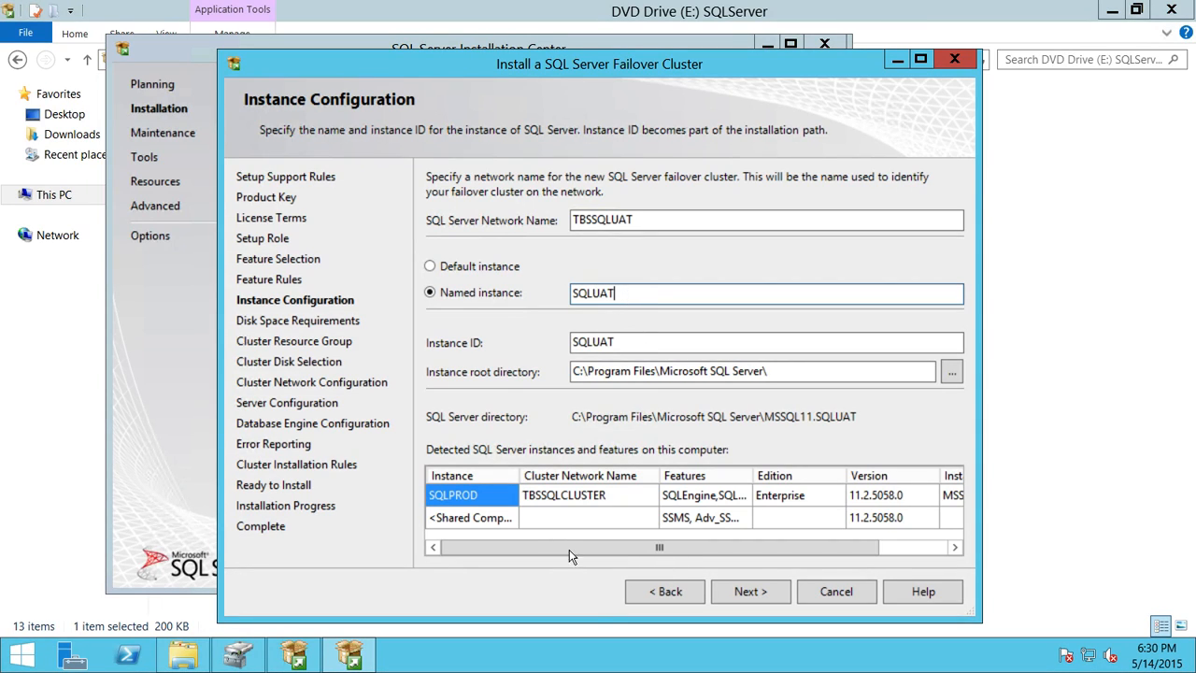
click(763, 594)
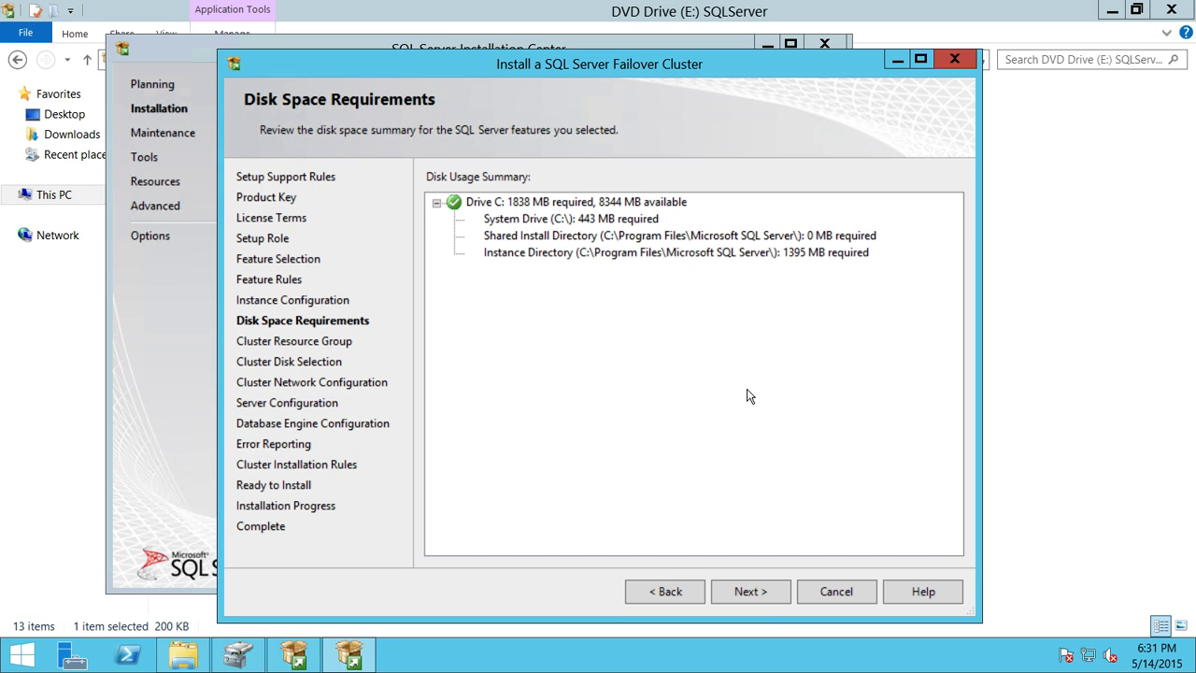
Step: Accept the disk space and SQL Server (SQLUAT) resource group, and add Cluster Disks 7 and 8
click(759, 595)
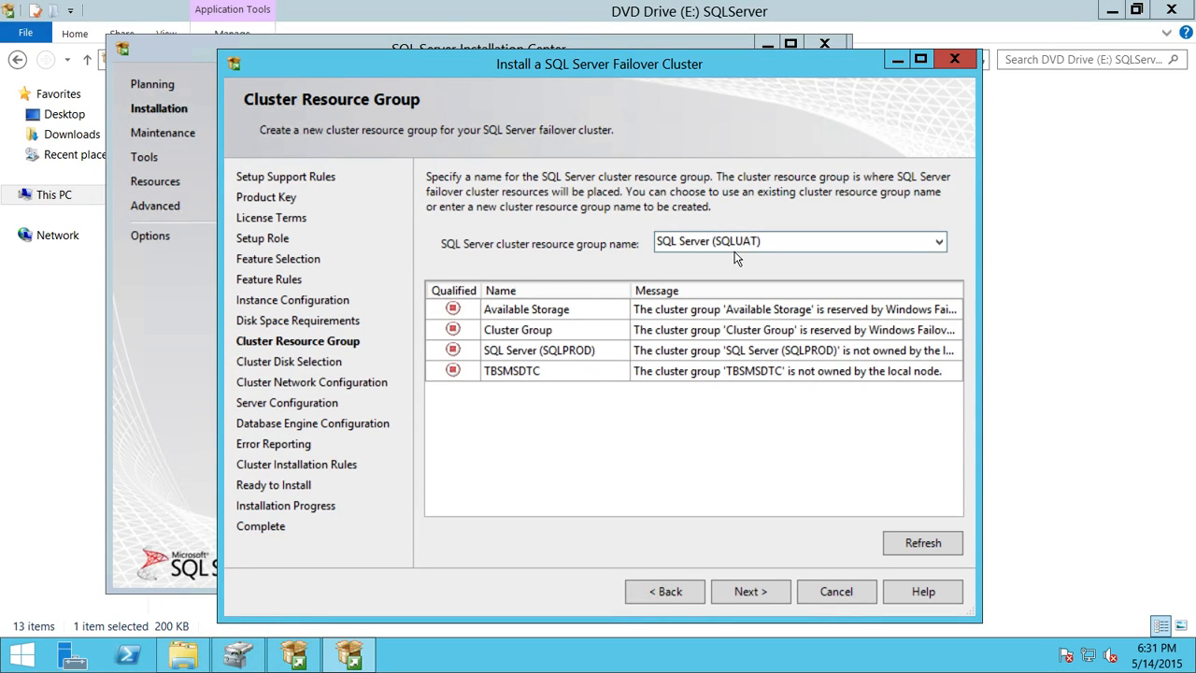
click(759, 596)
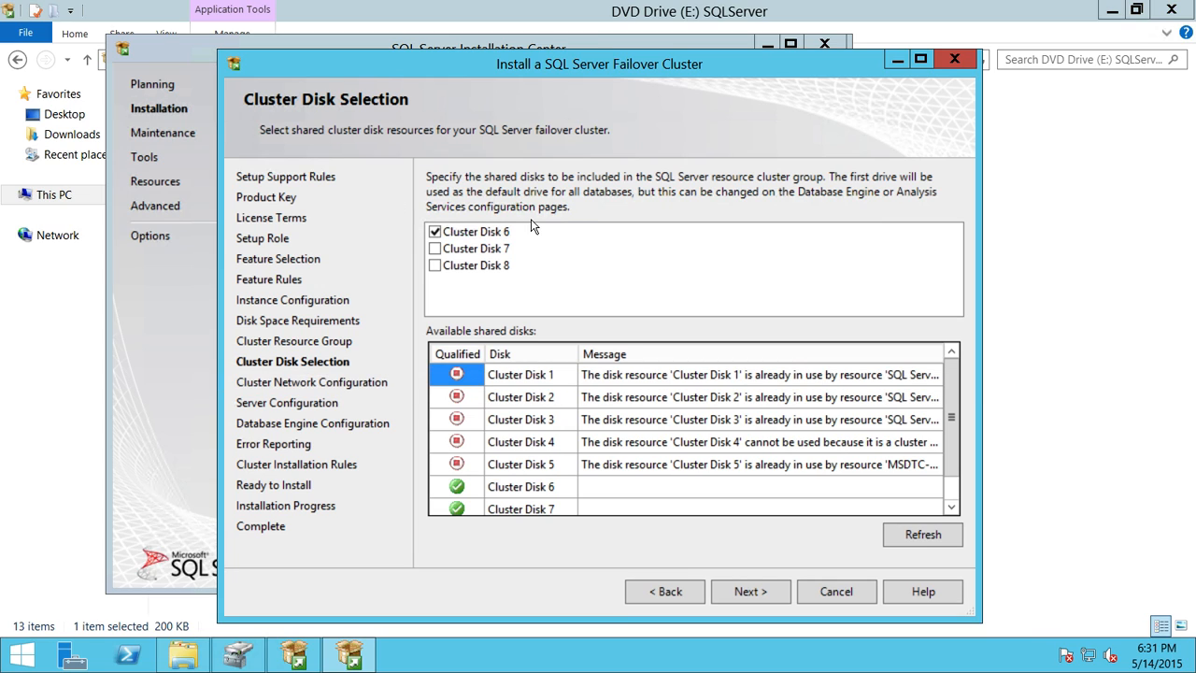
click(436, 248)
click(435, 267)
click(778, 592)
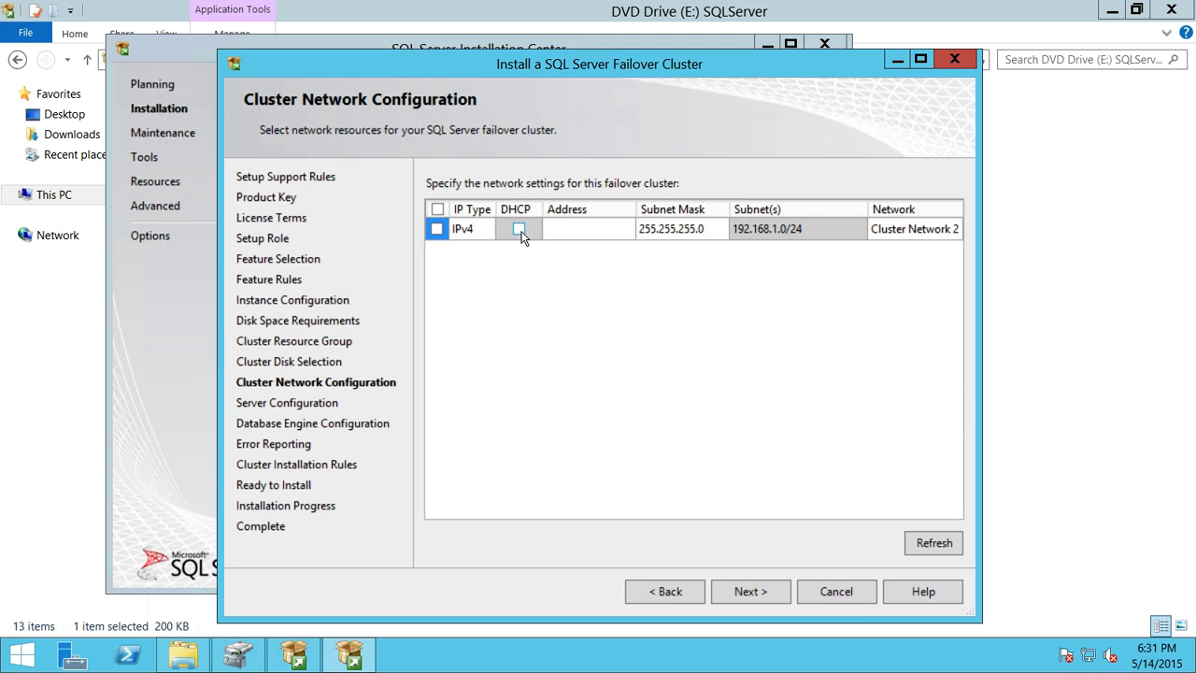
Step: Enable the IPv4 cluster network with the static address 192.168.1.65
click(438, 229)
click(561, 232)
text(192.168)
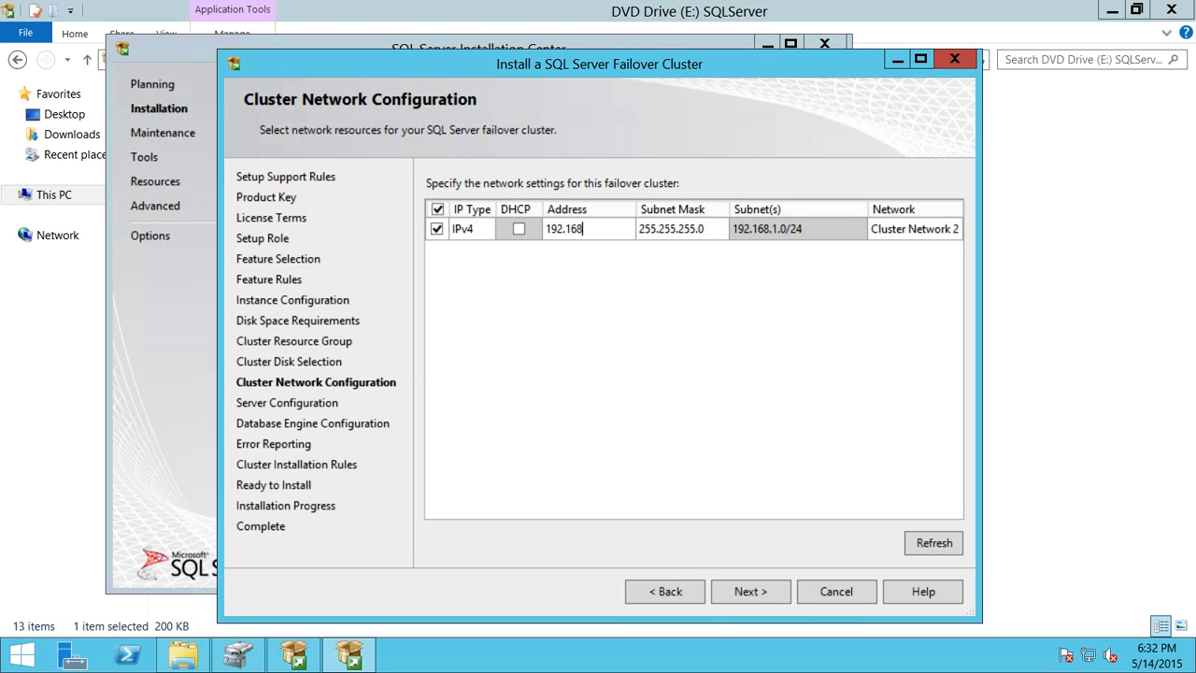
text(.1.64)
key(BackSpace)
text(5)
Step: Run the SQL Server Agent service under the domain clusteradmin account and enter its password
click(778, 596)
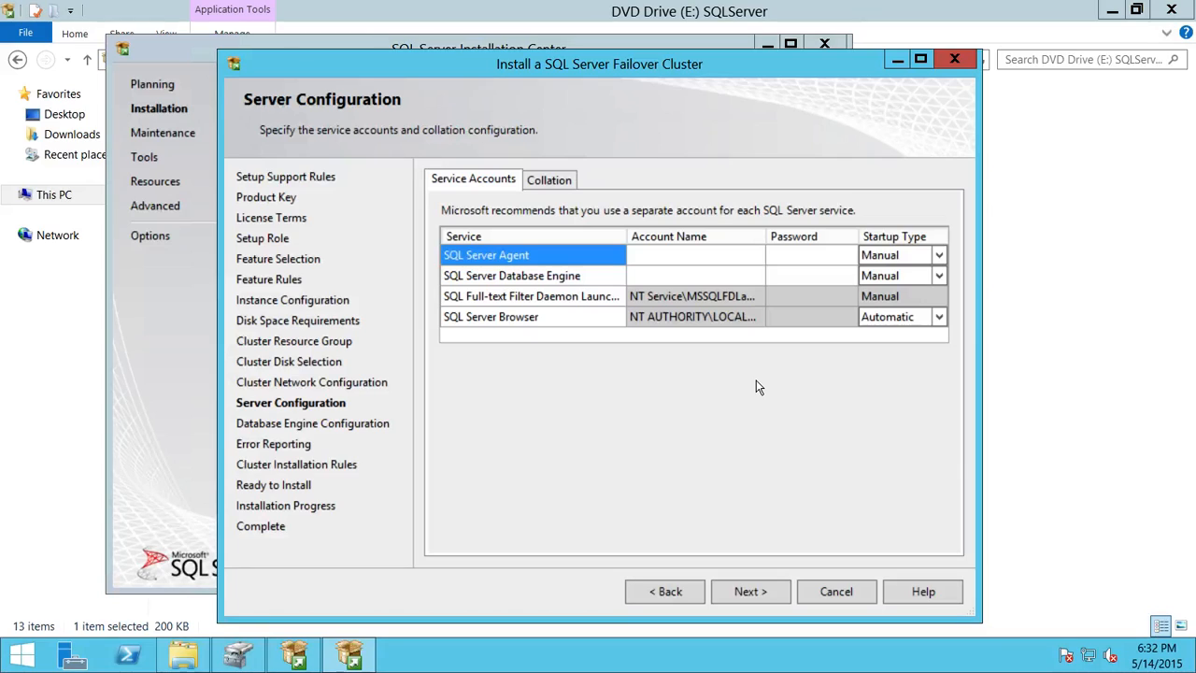
click(678, 263)
click(750, 258)
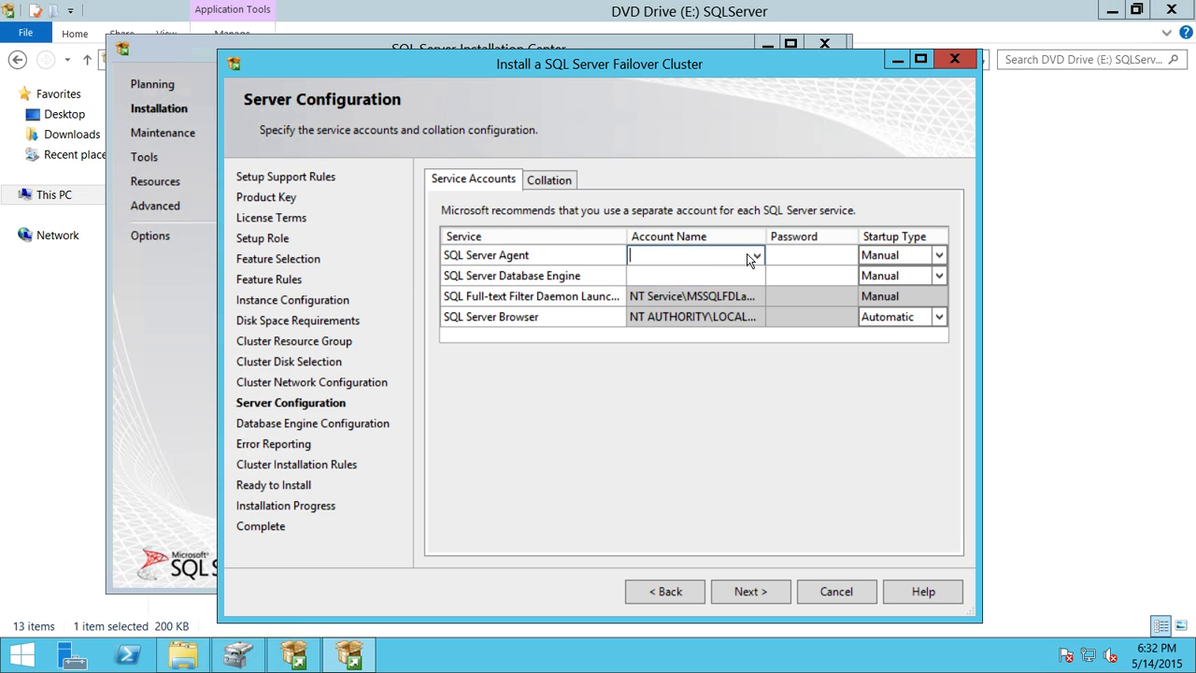
click(755, 258)
click(663, 275)
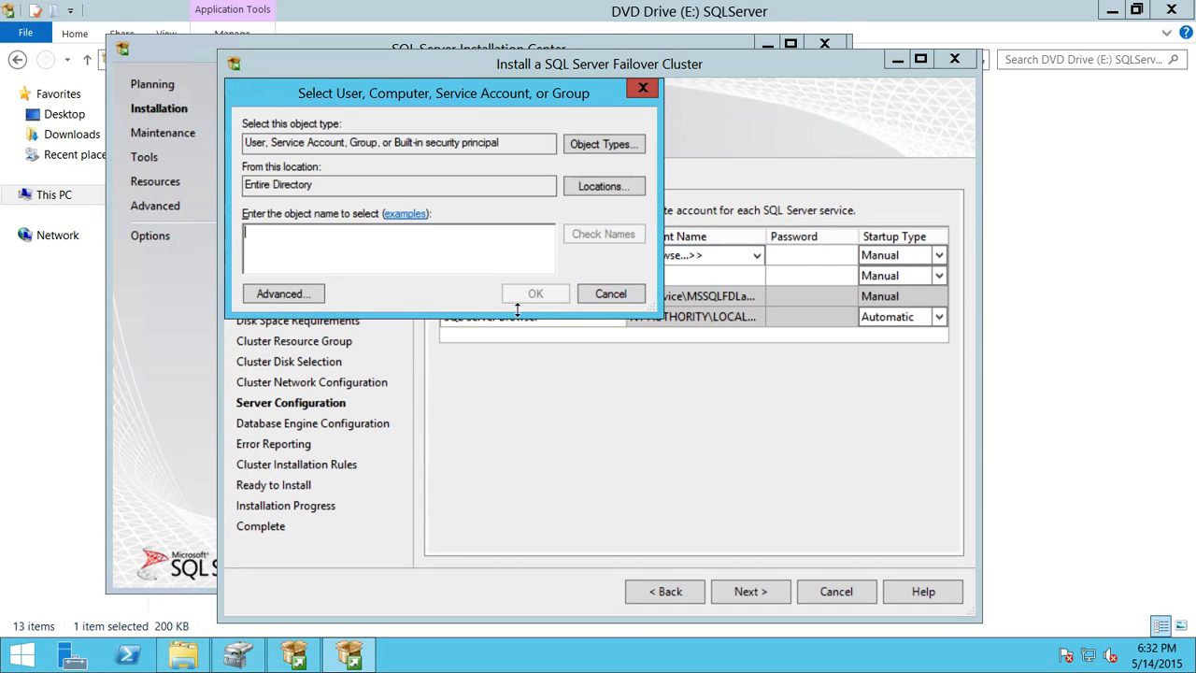
text(clust)
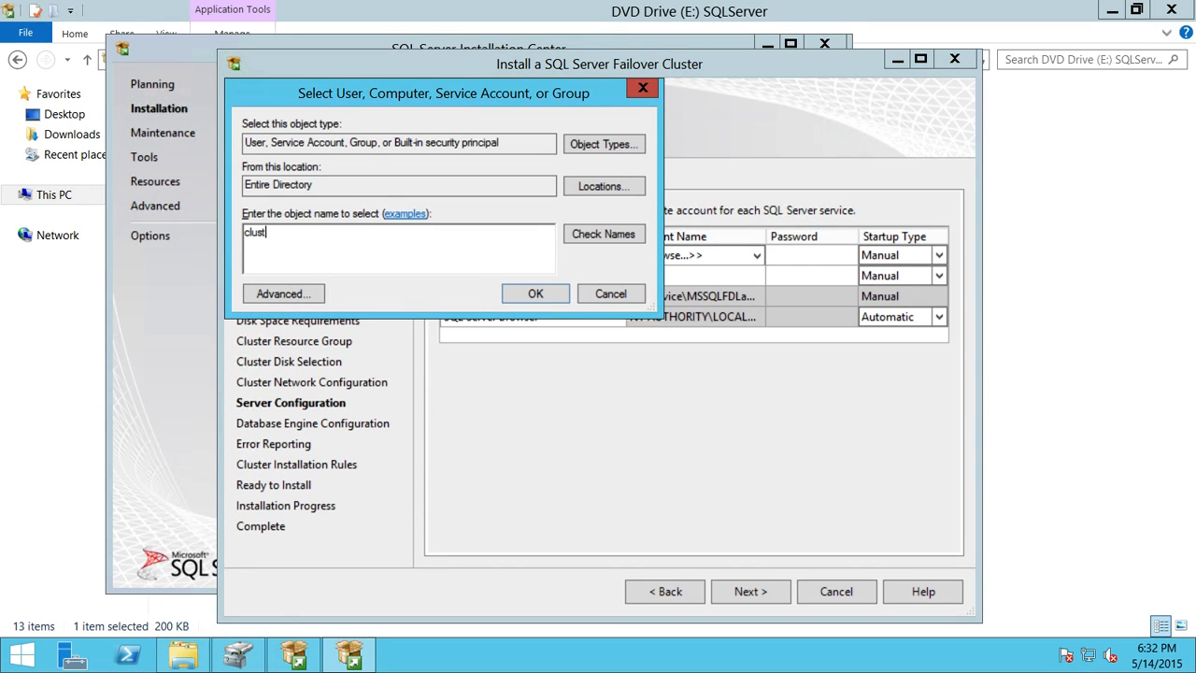
text(eradmin)
click(592, 234)
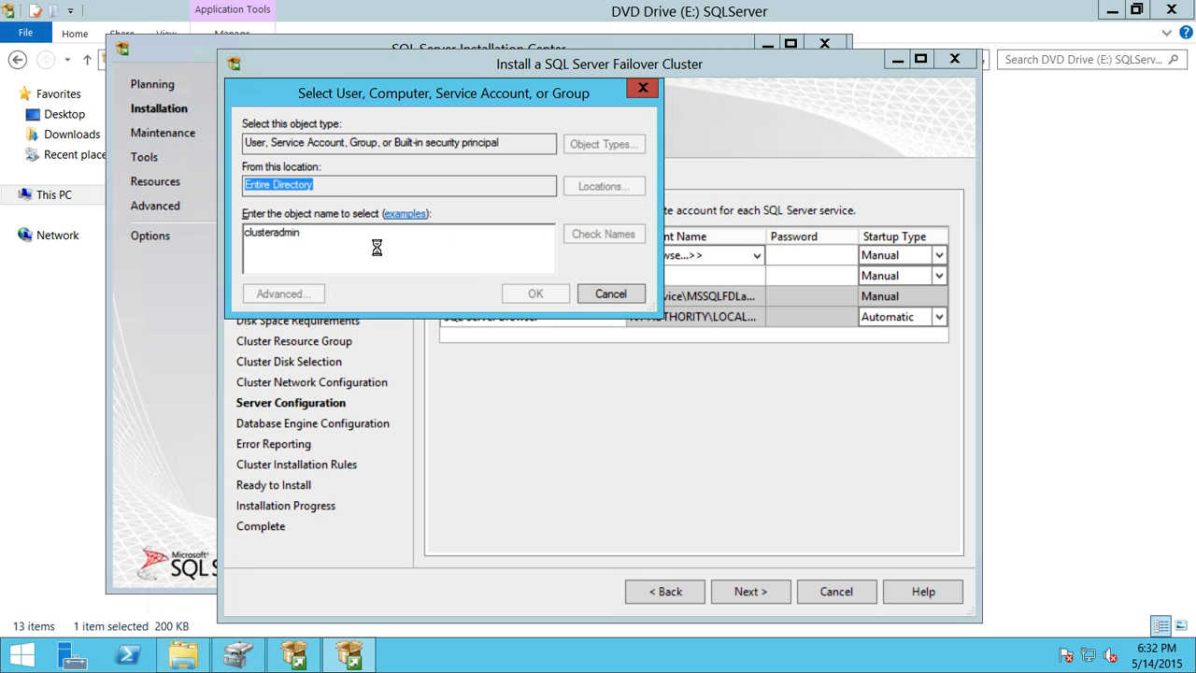
click(507, 290)
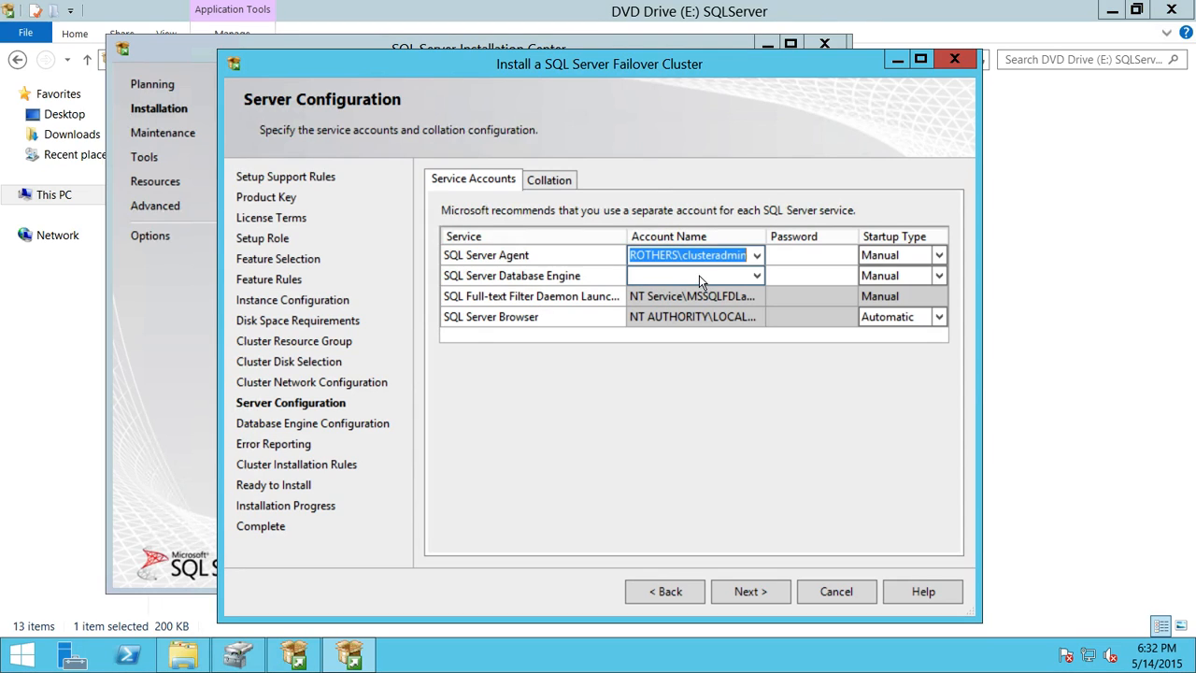
click(803, 260)
click(803, 260)
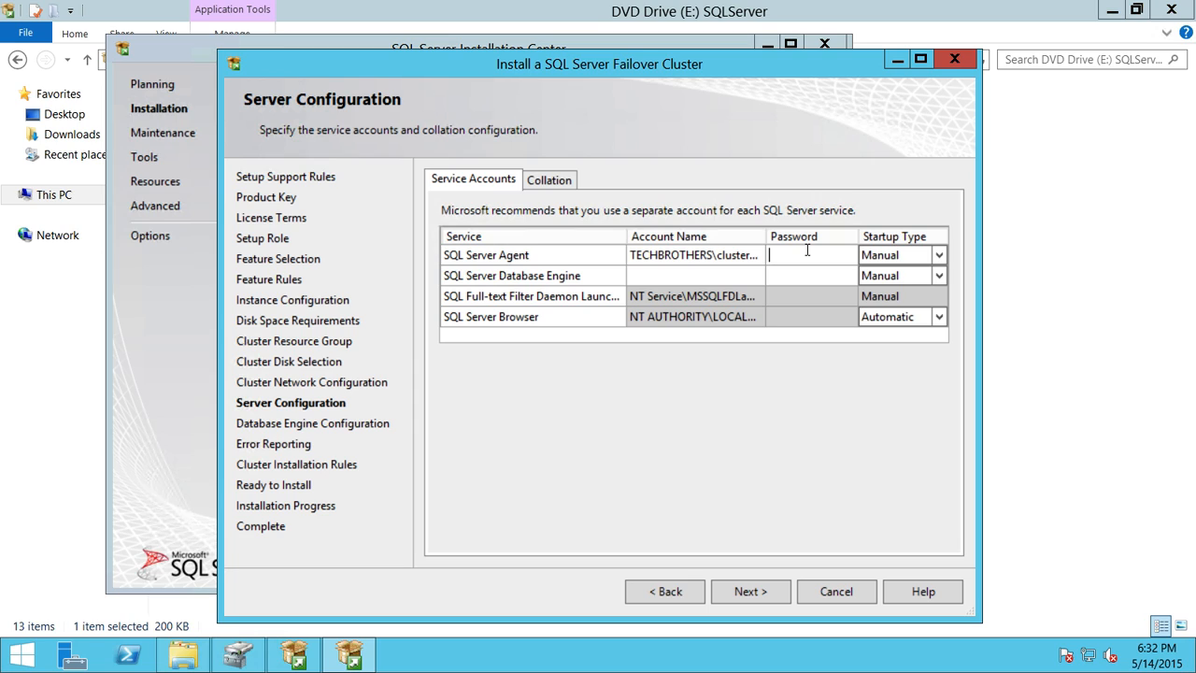
text(*********)
Step: Set the Database Engine service to the clusteradmin account with its password, then continue
click(709, 278)
click(756, 276)
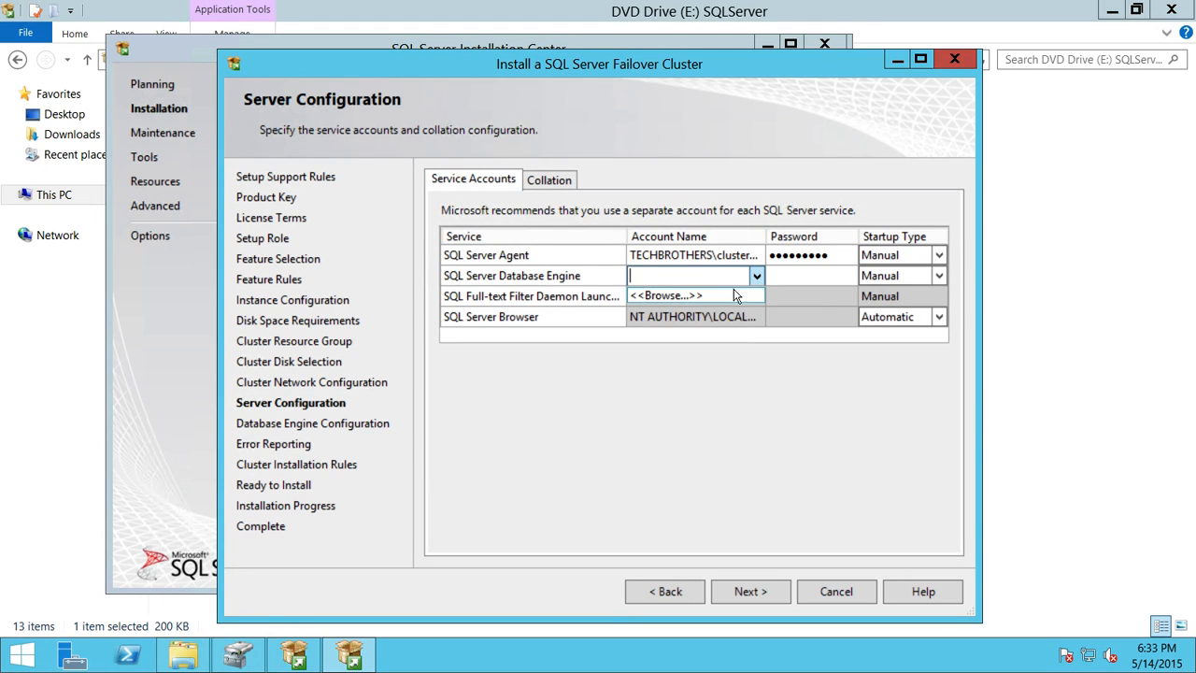
click(734, 295)
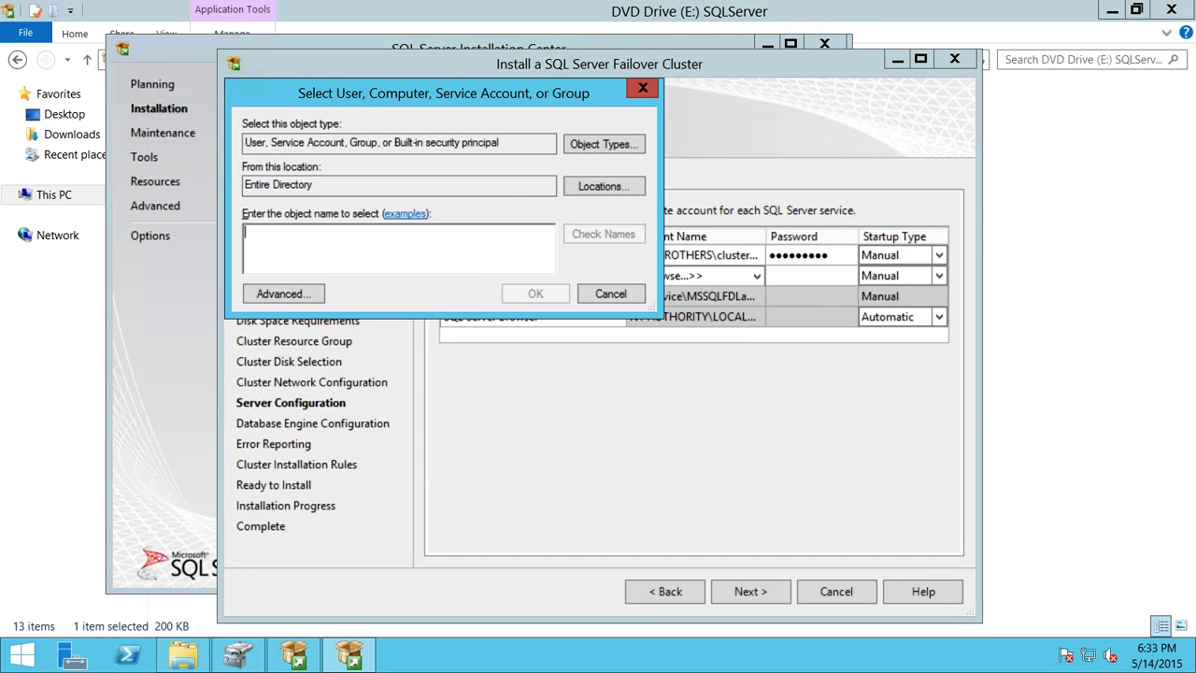
text(clusteradmin)
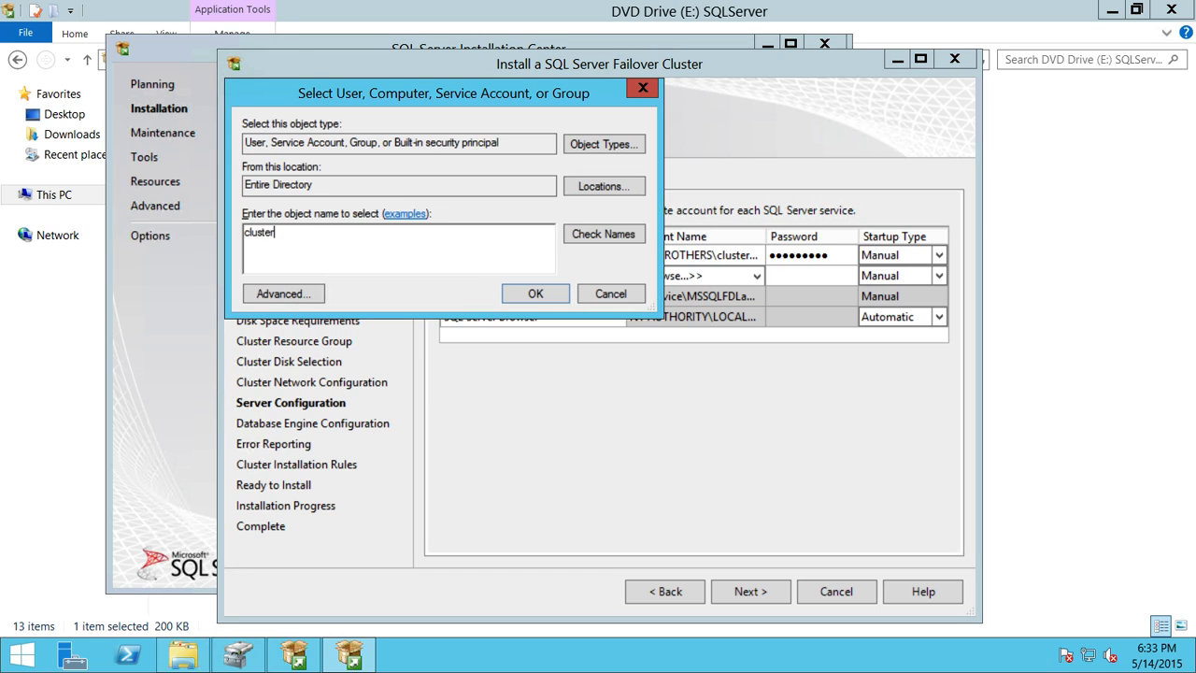
click(579, 236)
click(539, 293)
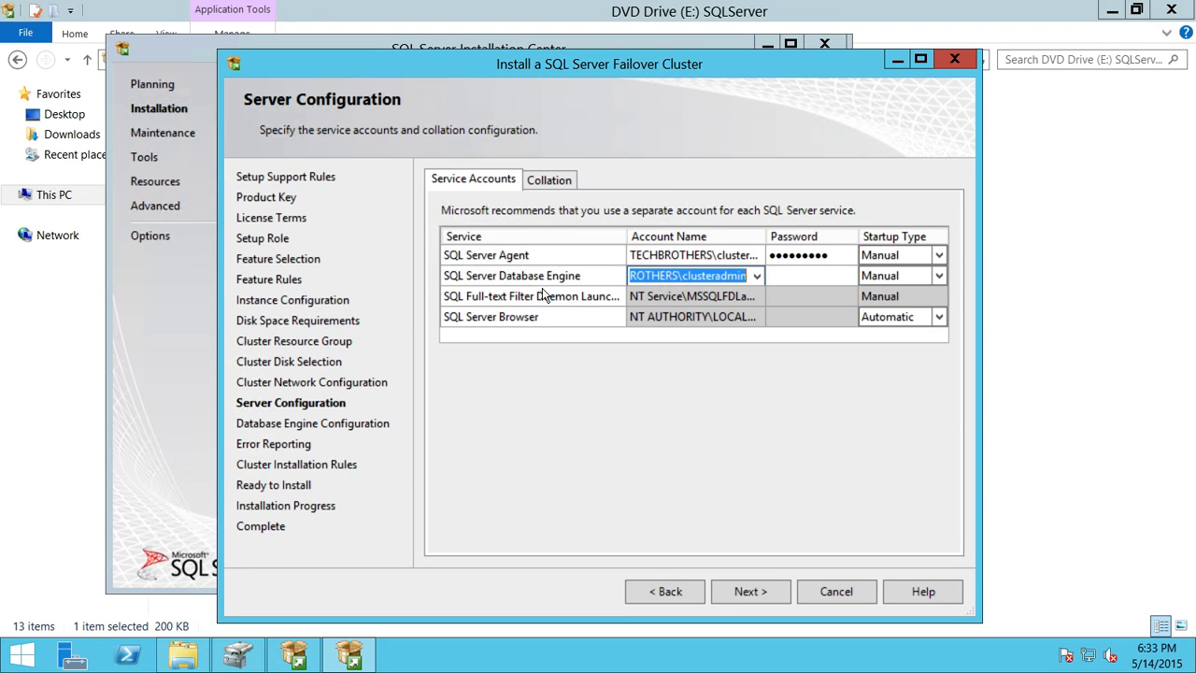
click(799, 276)
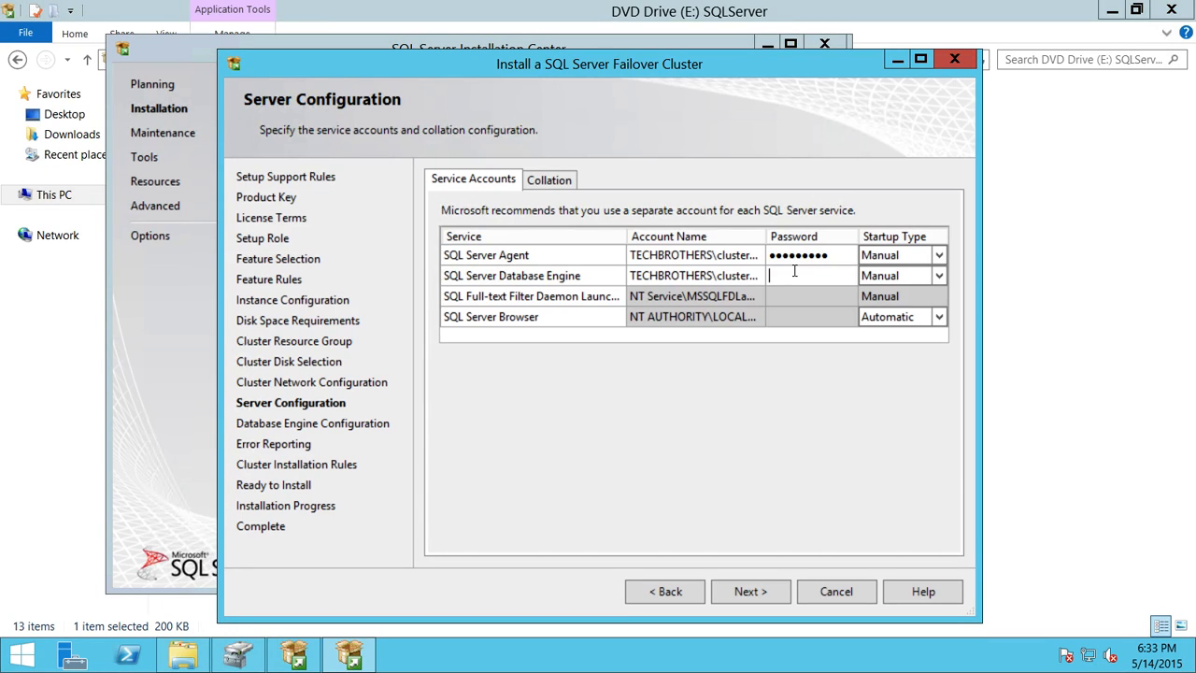
text(•••••••••)
click(766, 590)
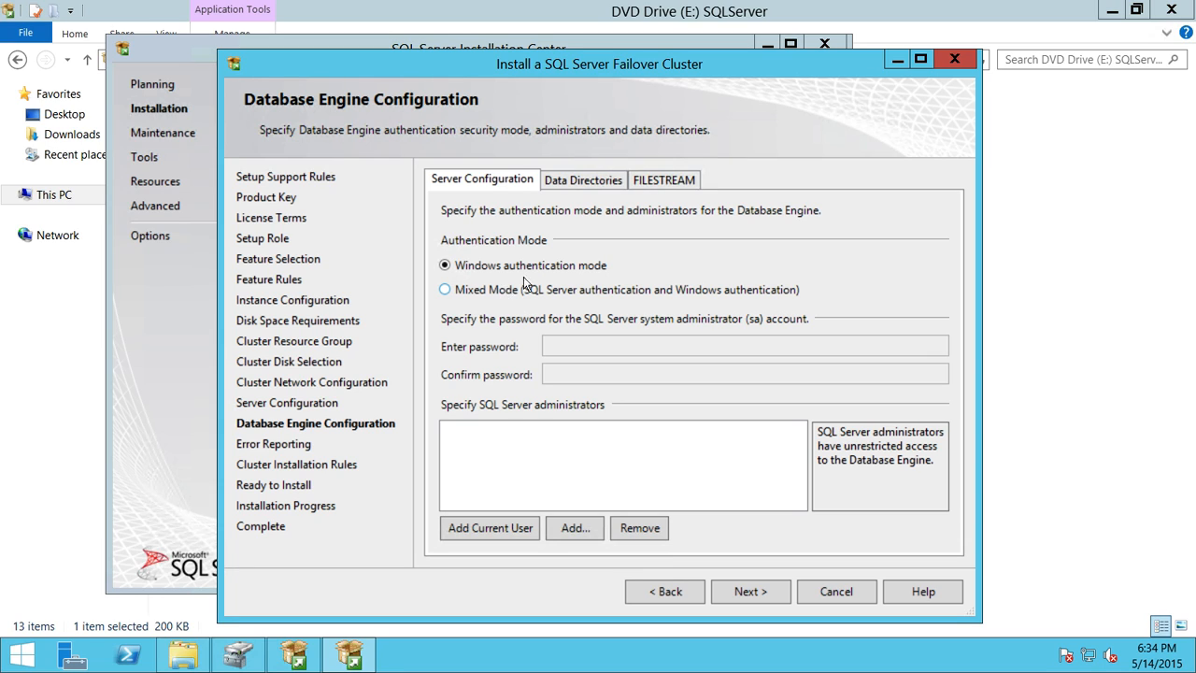
Step: Enable Mixed Mode with a confirmed sa password and add the current user as administrator
click(444, 290)
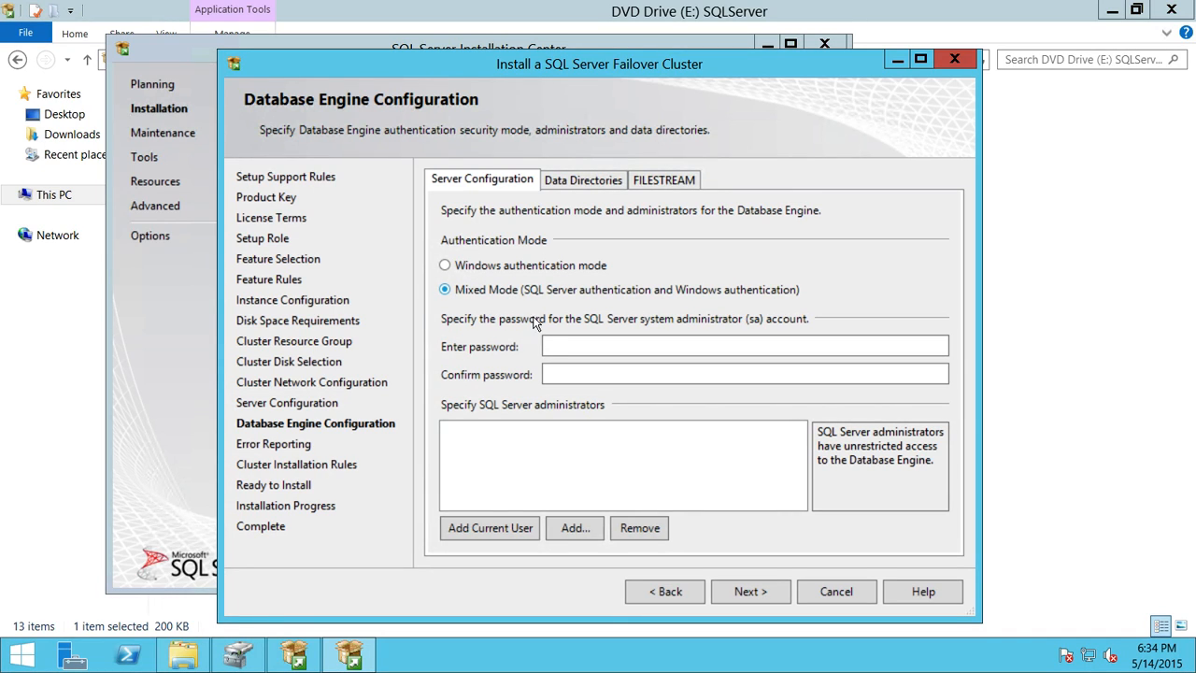
click(559, 346)
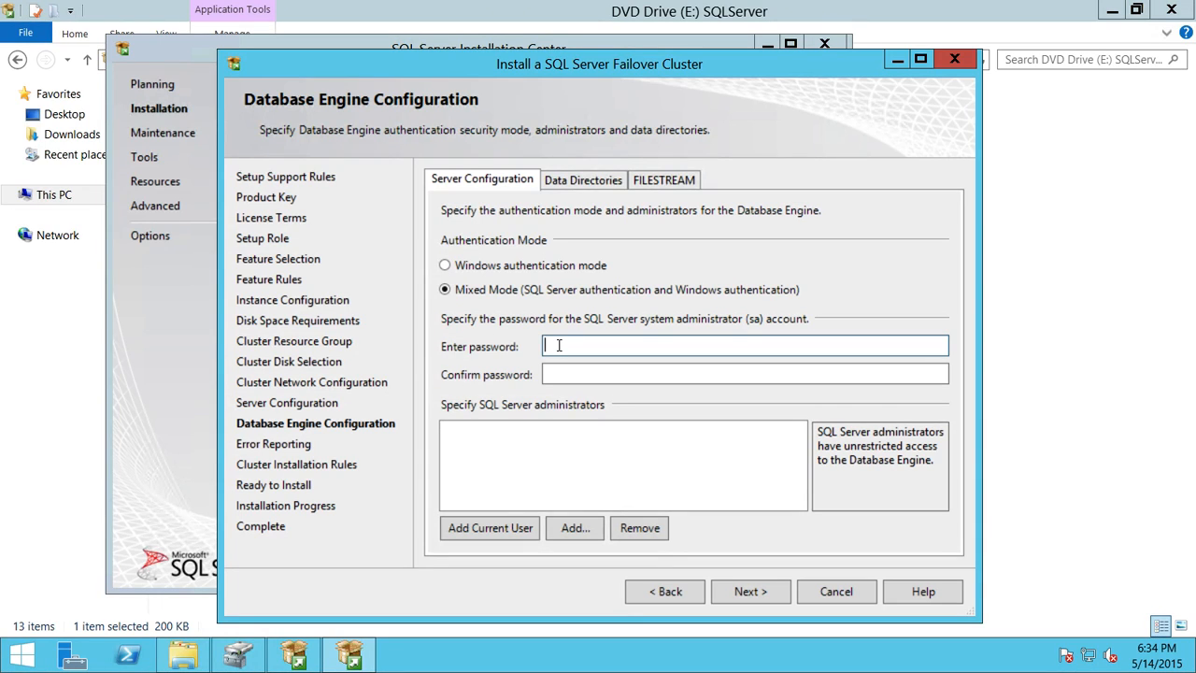
text(*********)
click(598, 375)
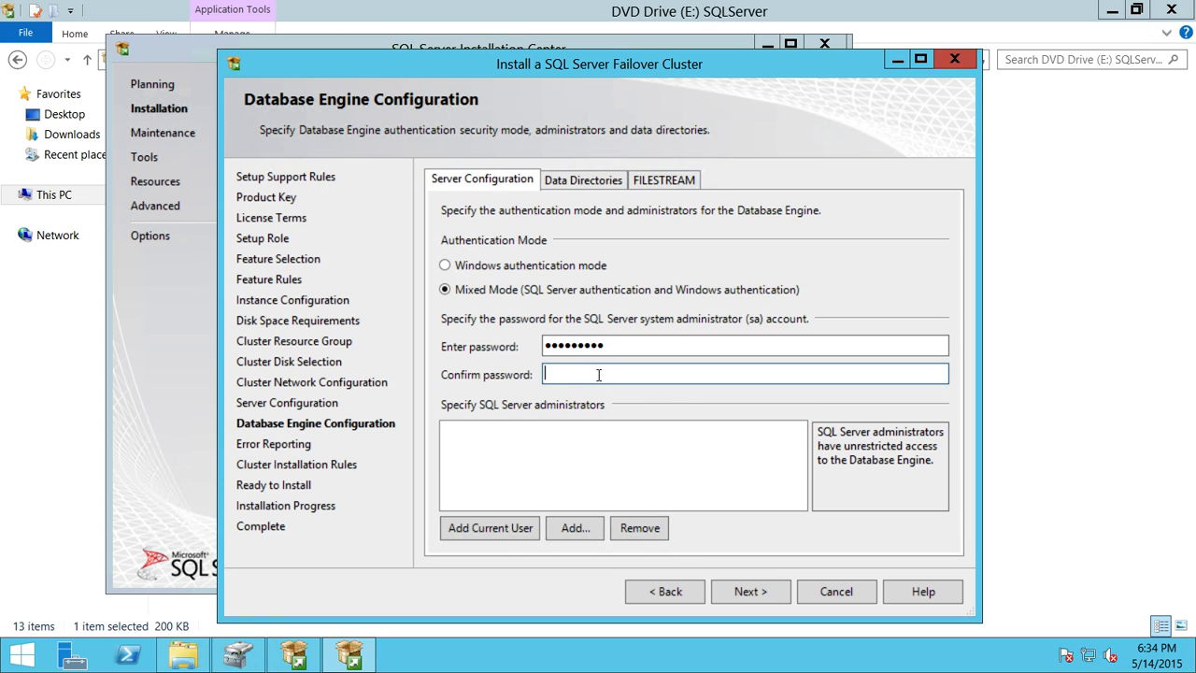
text(*********)
click(518, 529)
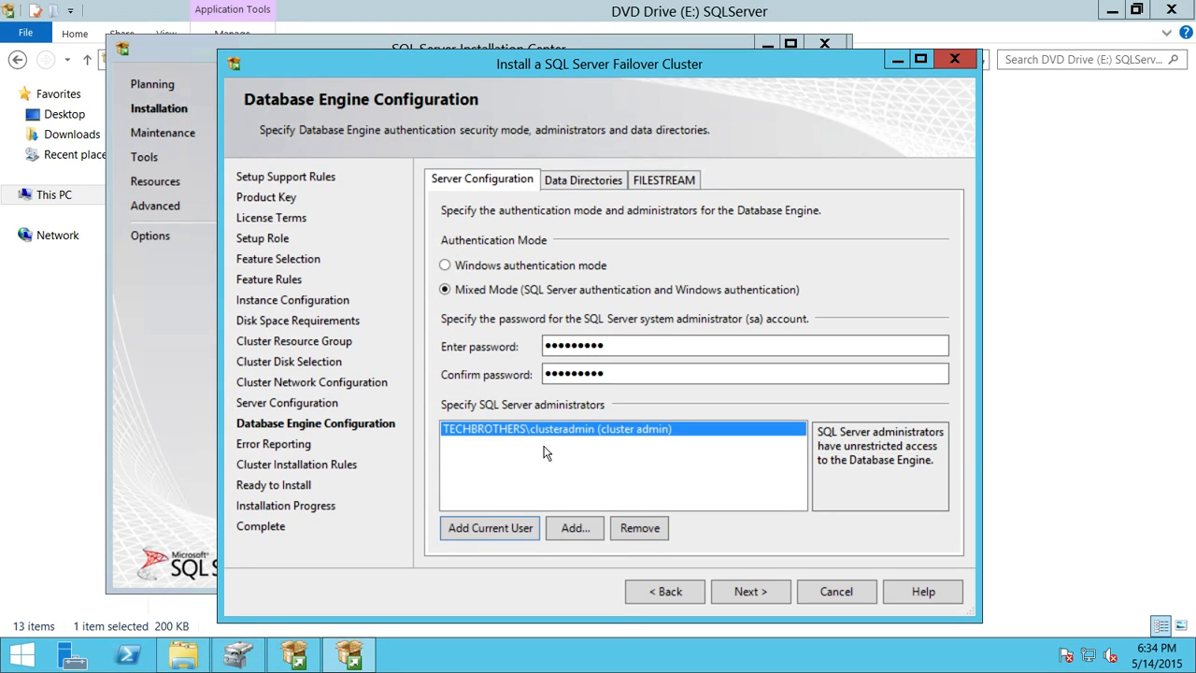
click(594, 182)
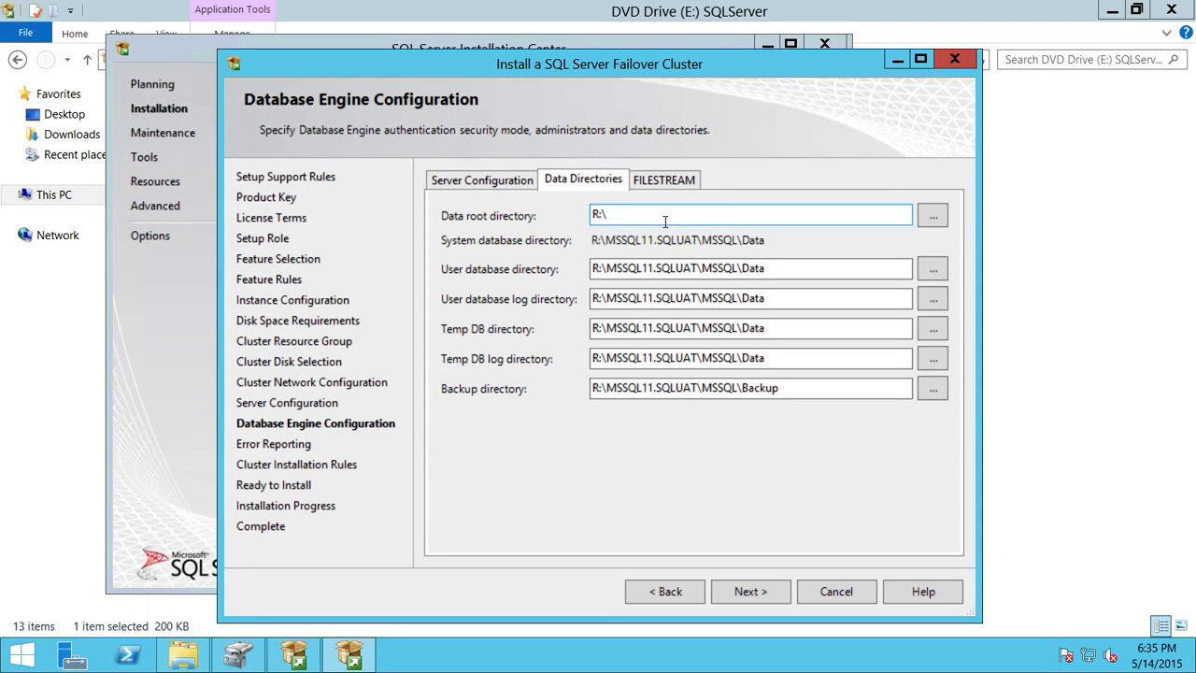
Step: Set the data root directory to the UATData (S:) drive
click(936, 218)
drag(720, 334, 722, 343)
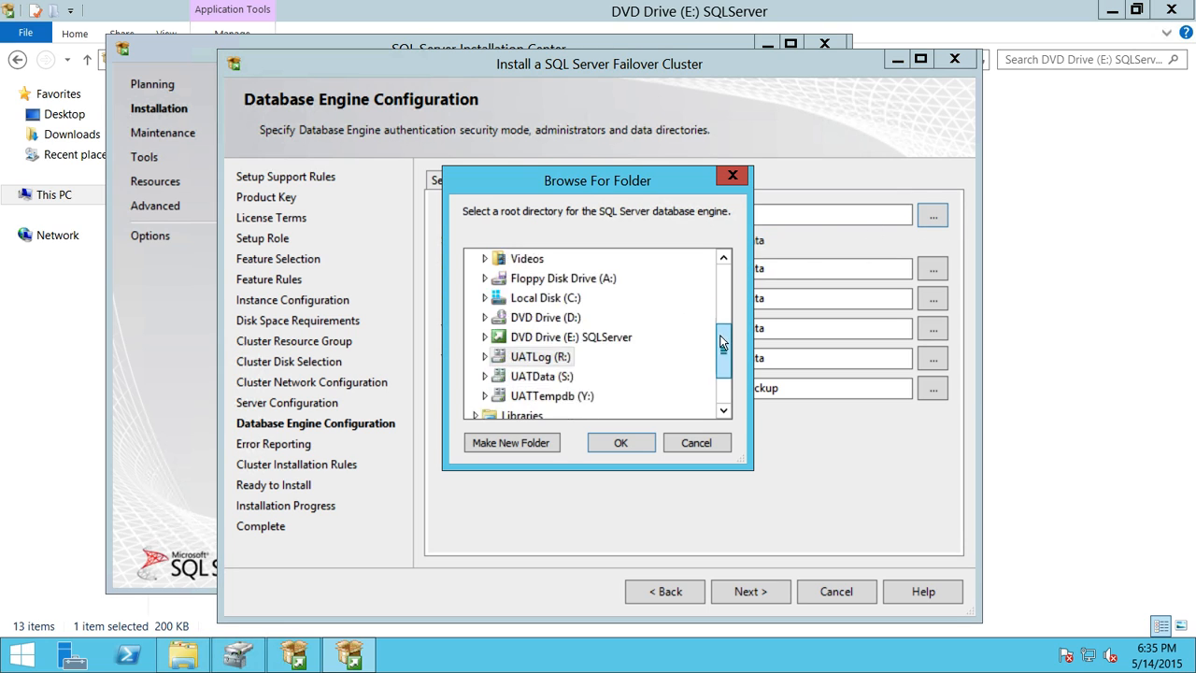
click(547, 379)
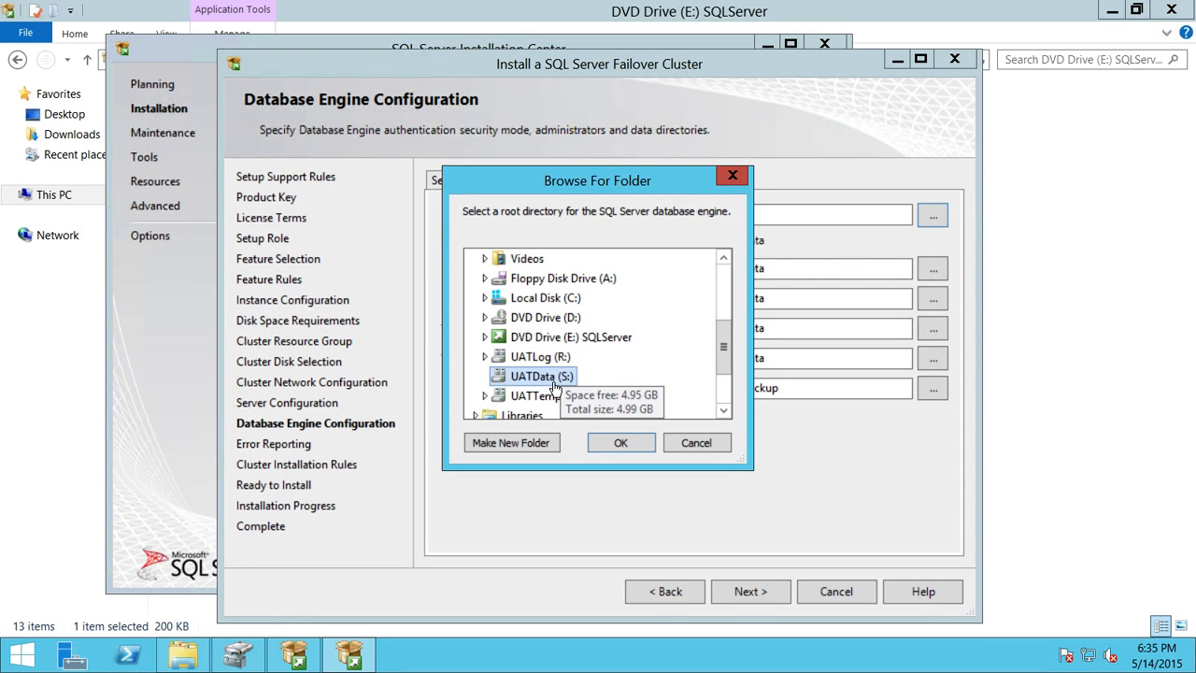
click(630, 447)
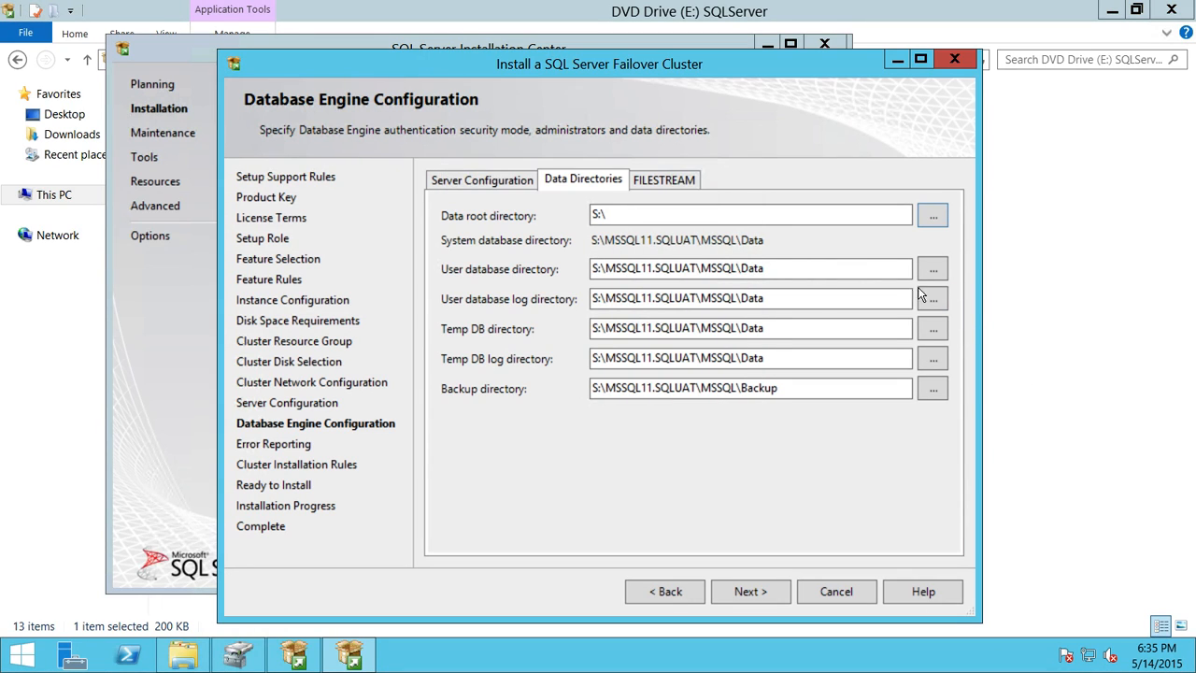
drag(765, 269, 608, 271)
key(ctrl+c)
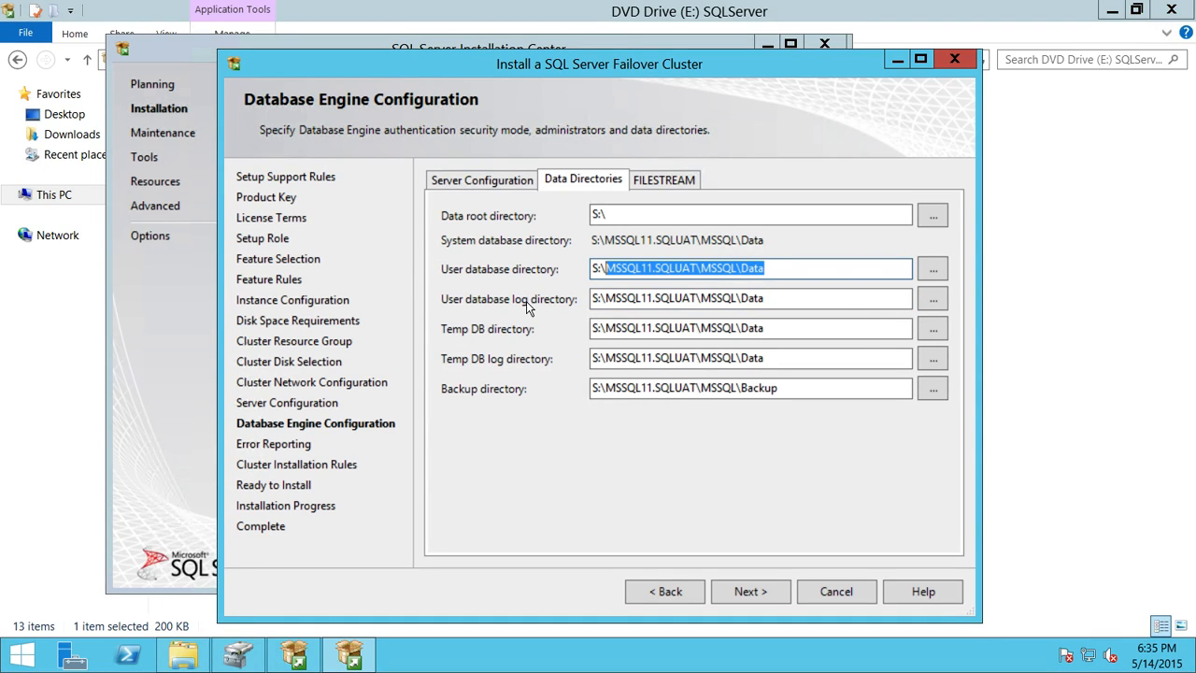
Step: Set the user database log directory to R:\MSSQL11.SQLUAT\MSSQL\Data on UATLog
click(932, 298)
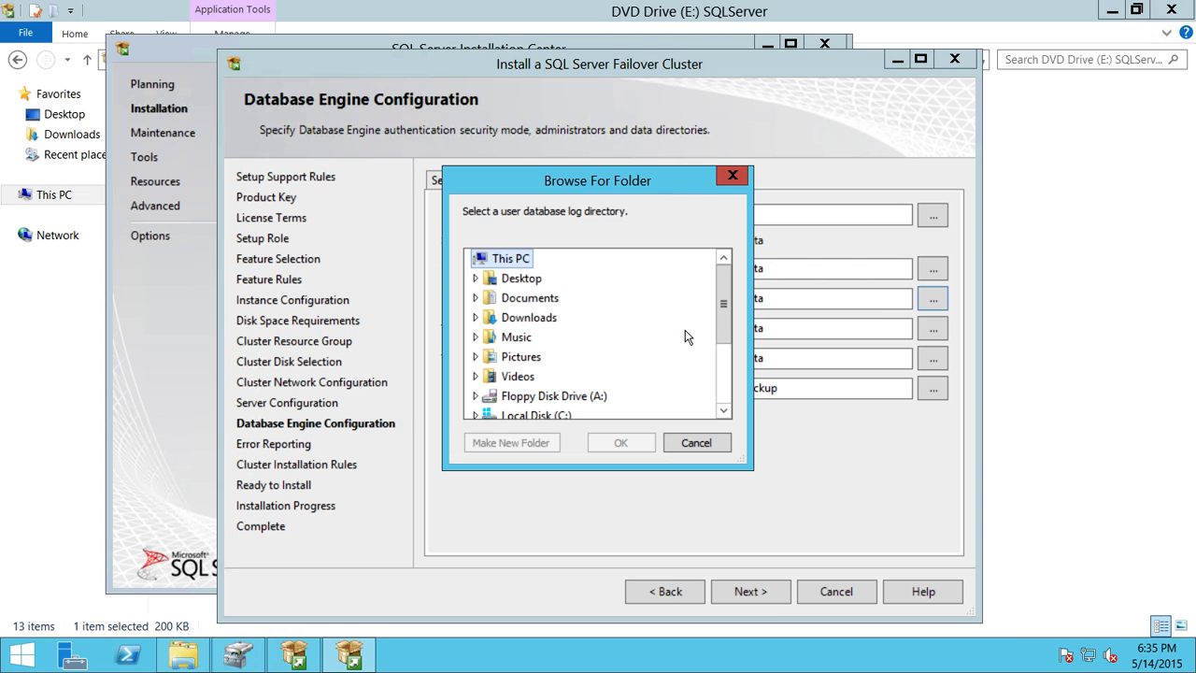
drag(717, 300, 719, 366)
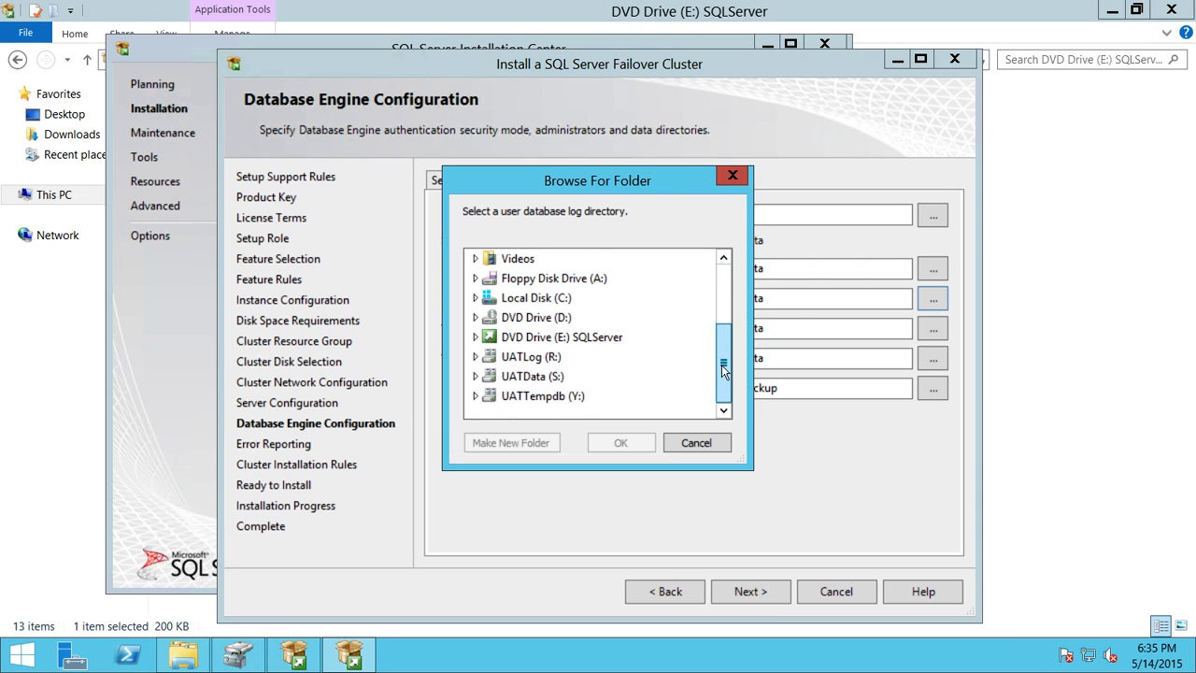
click(559, 358)
click(616, 439)
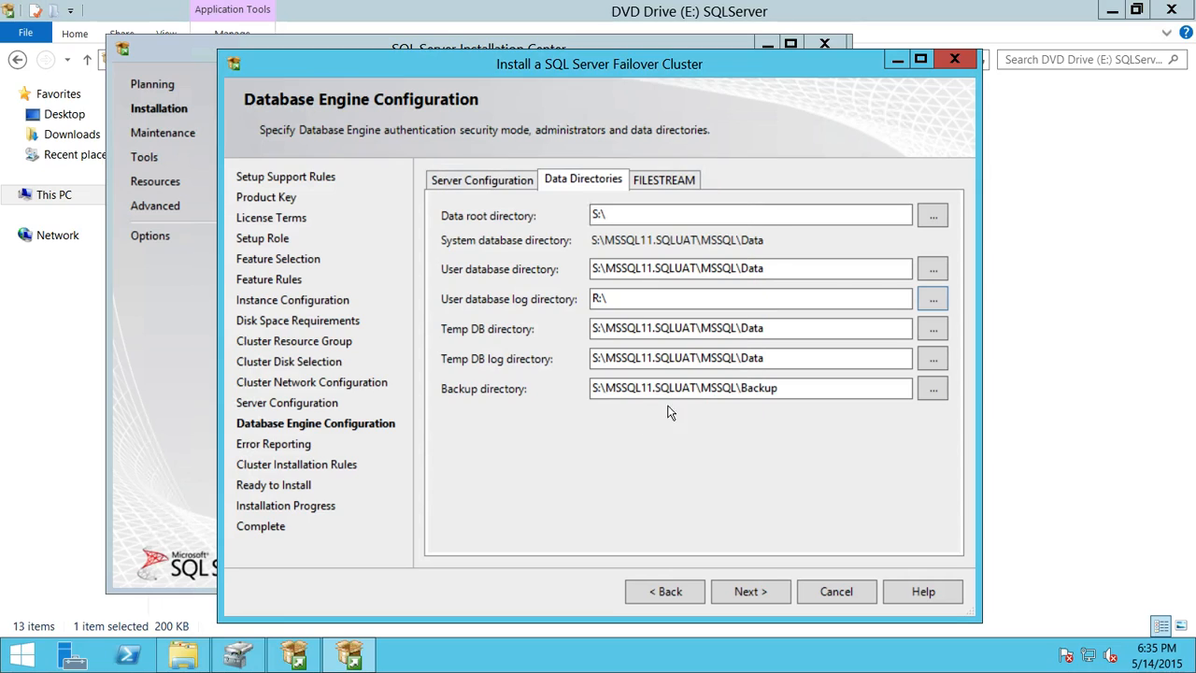
click(657, 299)
key(ctrl+v)
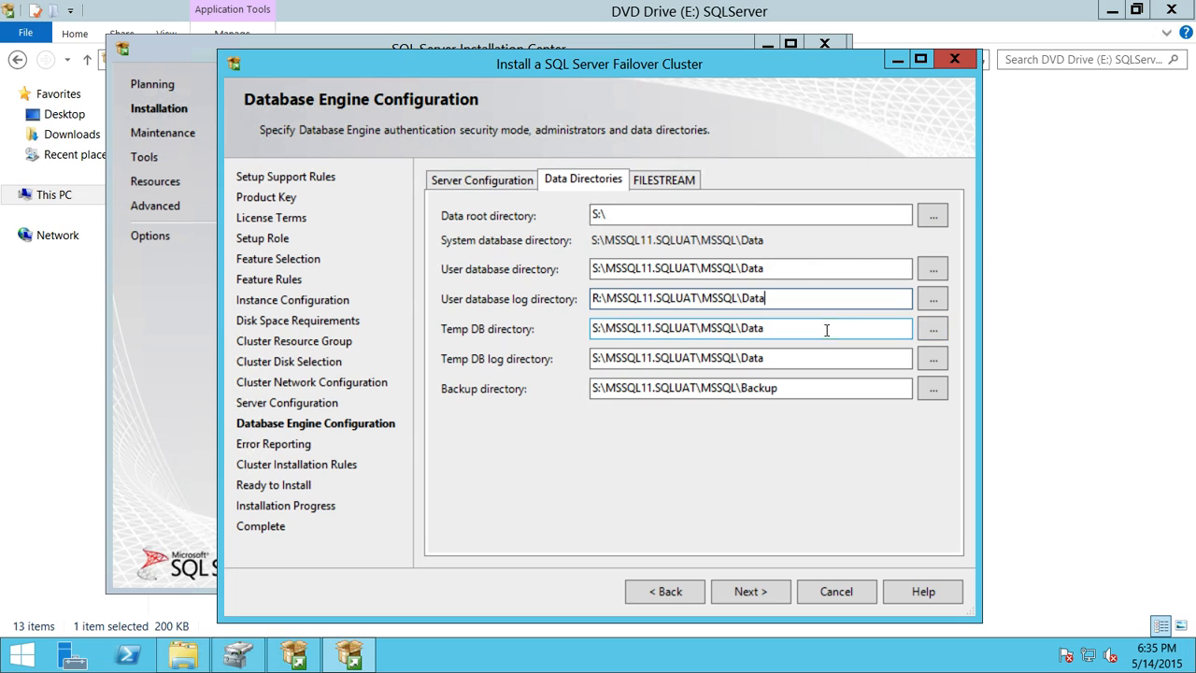
Step: Set the Temp DB directory to Y:\MSSQL11.SQLUAT\MSSQL\Data on UATTempdb
click(923, 333)
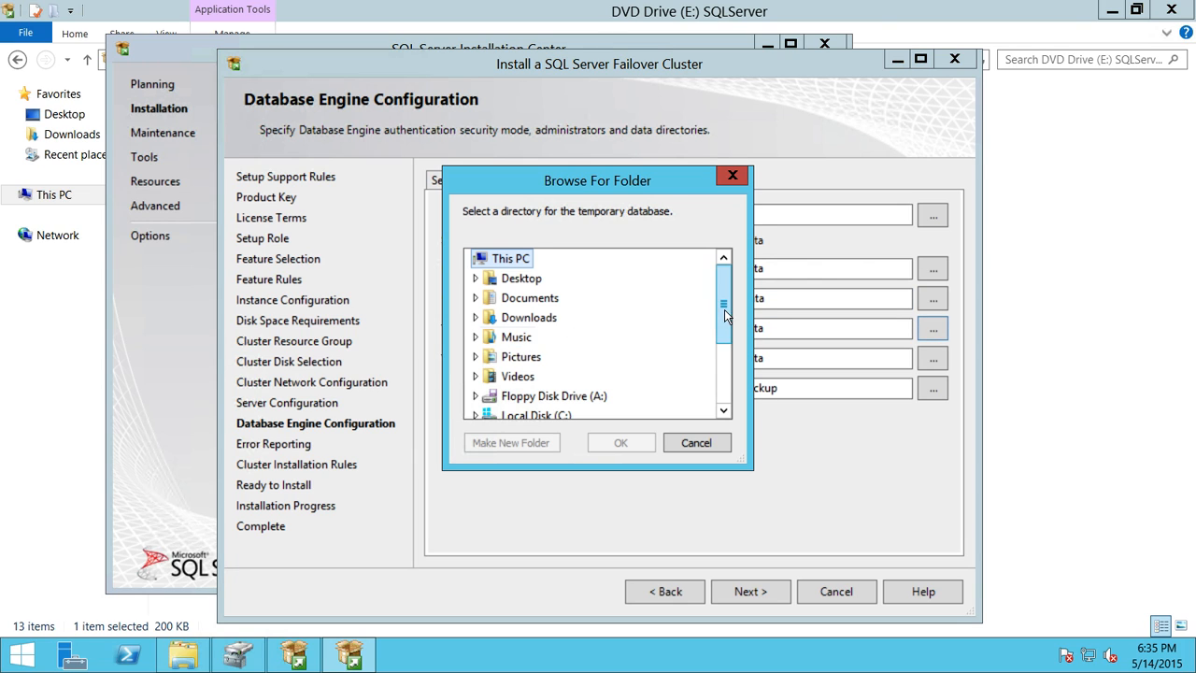
drag(724, 309, 724, 368)
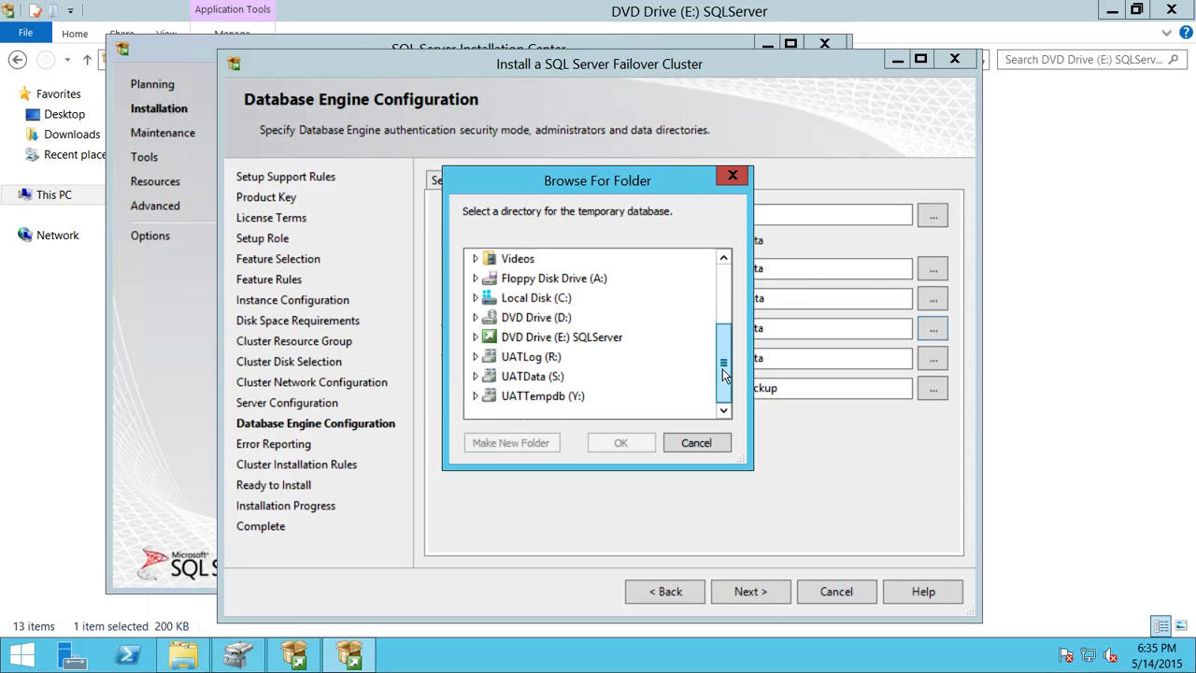
click(564, 399)
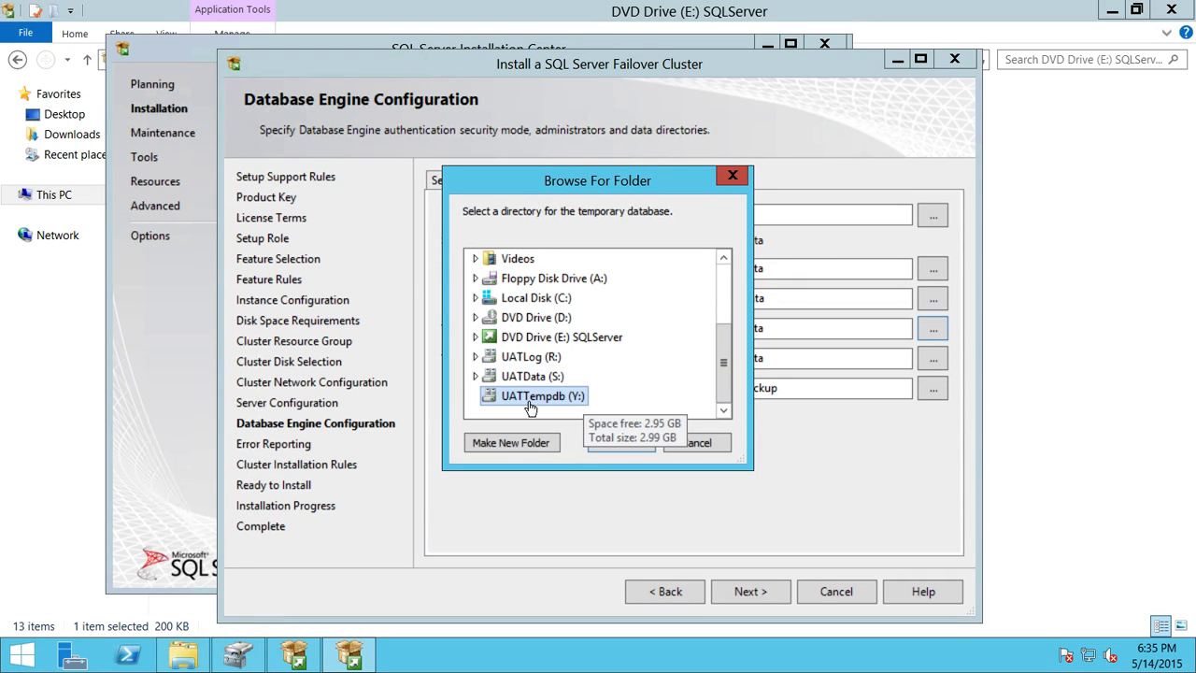
click(621, 442)
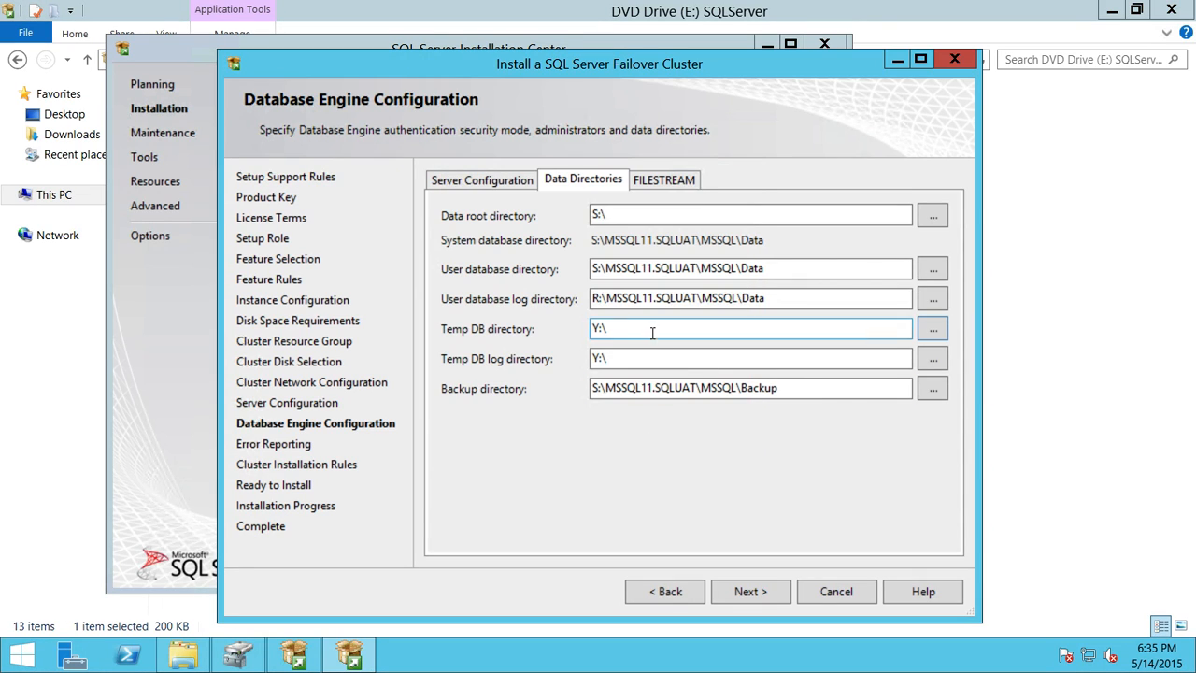
key(ctrl+v)
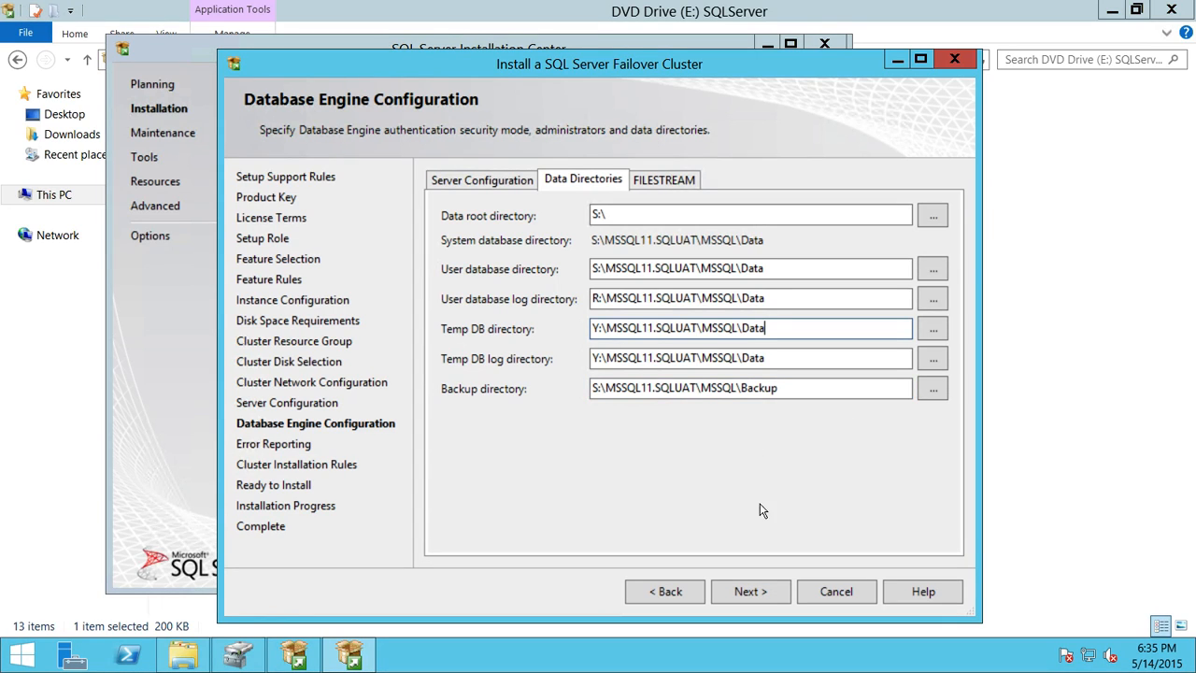
Step: Pass Error Reporting and Cluster Installation Rules, review the Ready to Install summary, and install
click(751, 591)
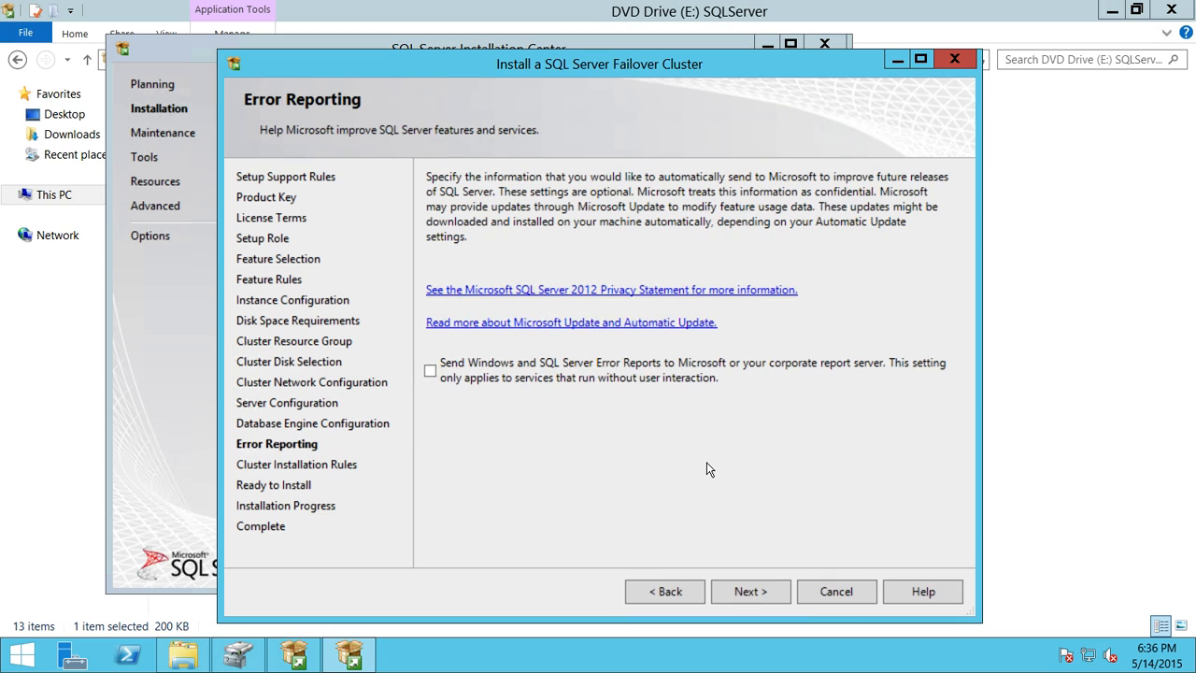
click(756, 591)
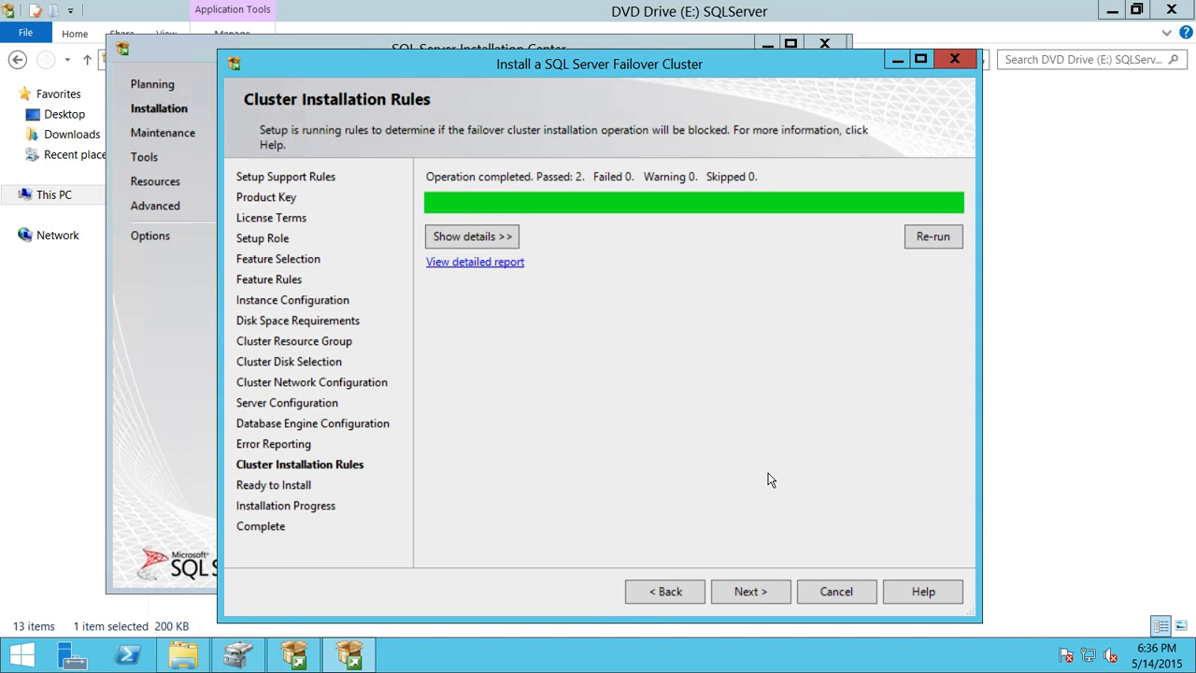
click(764, 598)
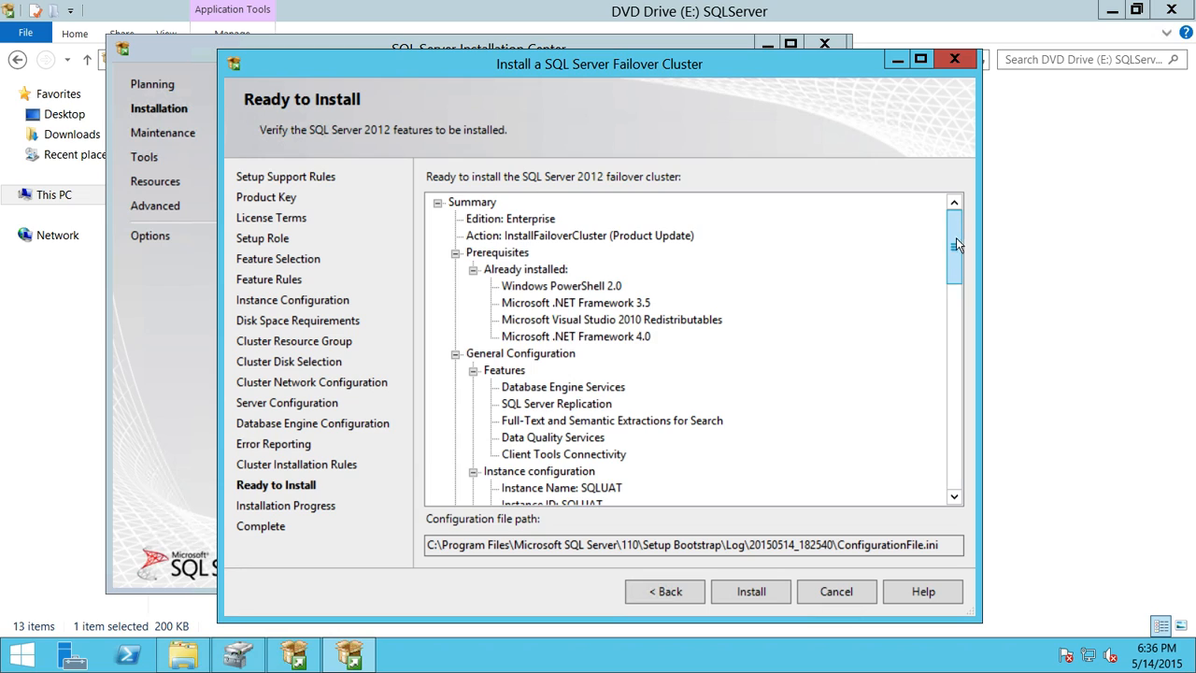
drag(956, 237, 954, 372)
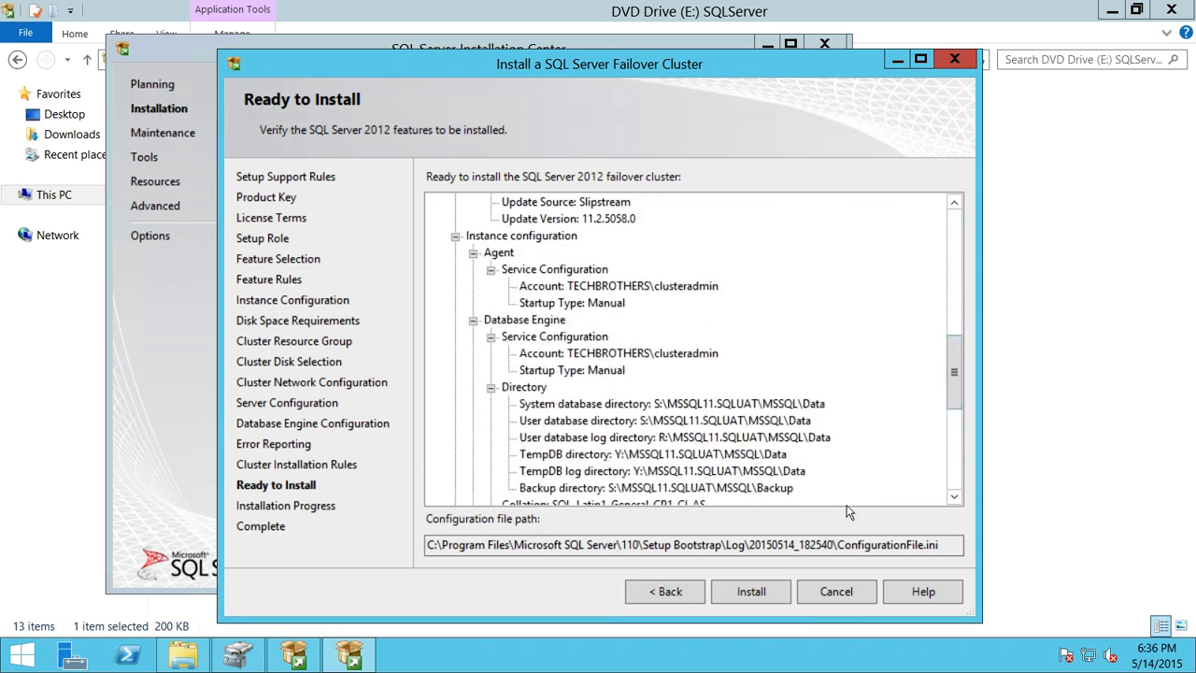
click(755, 598)
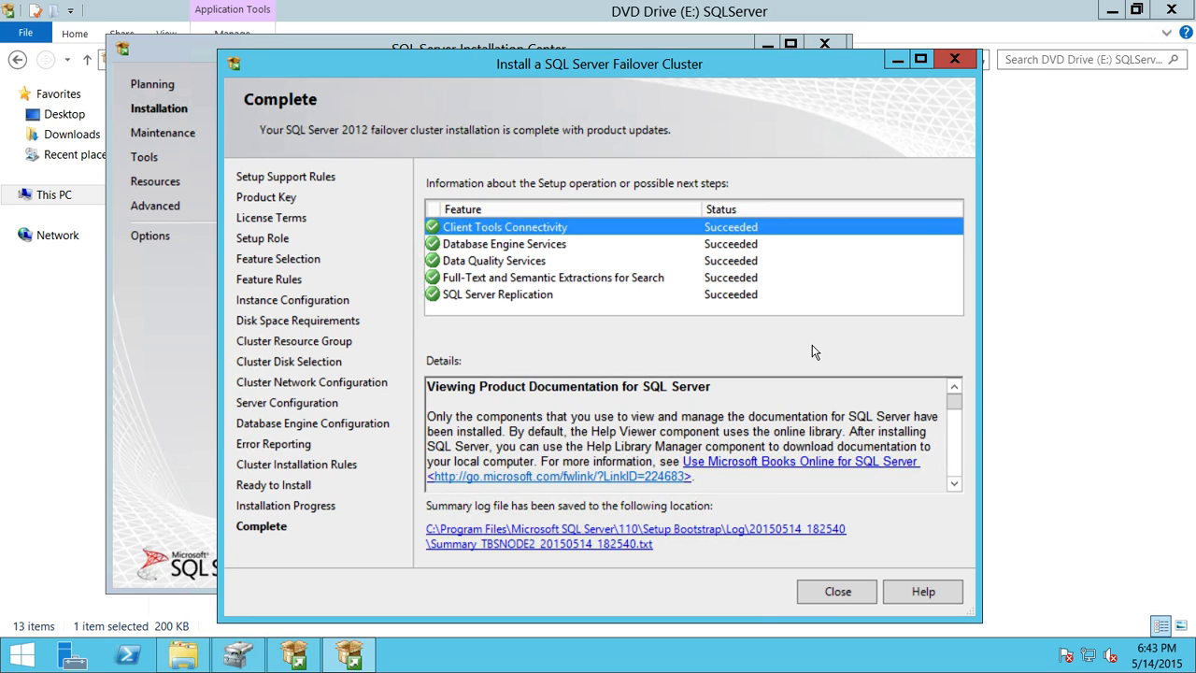
Step: Close the completed Setup wizard and the SQL Server Installation Center
click(832, 593)
click(826, 45)
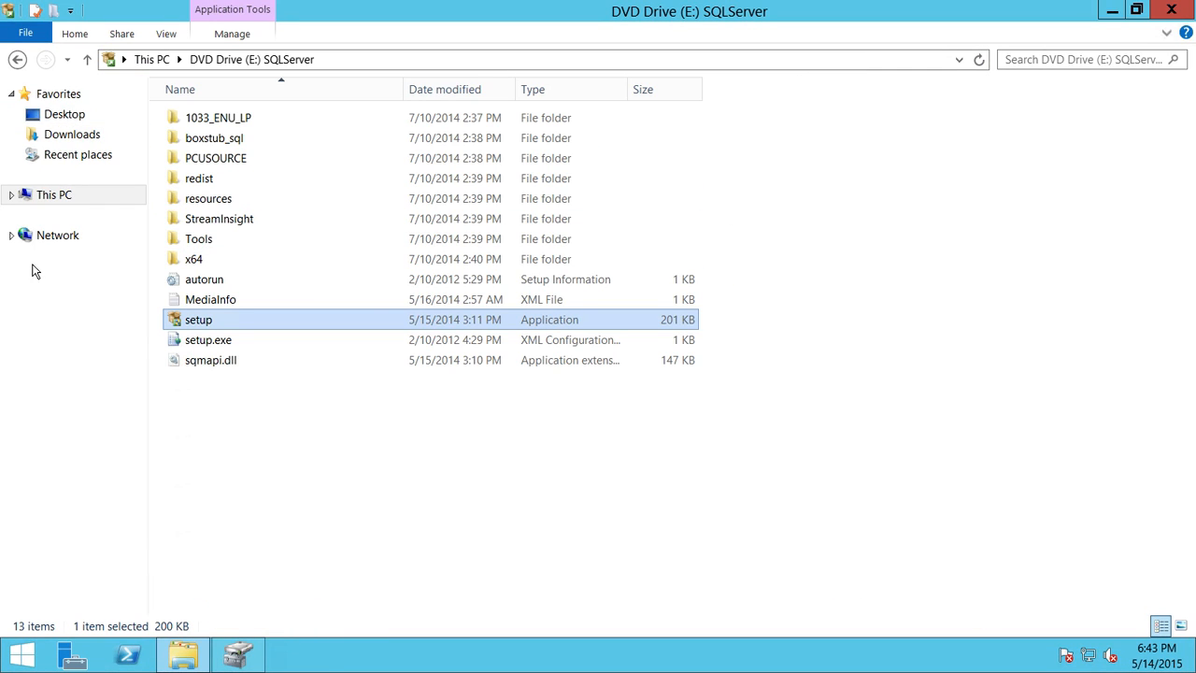
Step: Eject the SQLServer DVD Drive (E:) on TBSNODE2
click(77, 193)
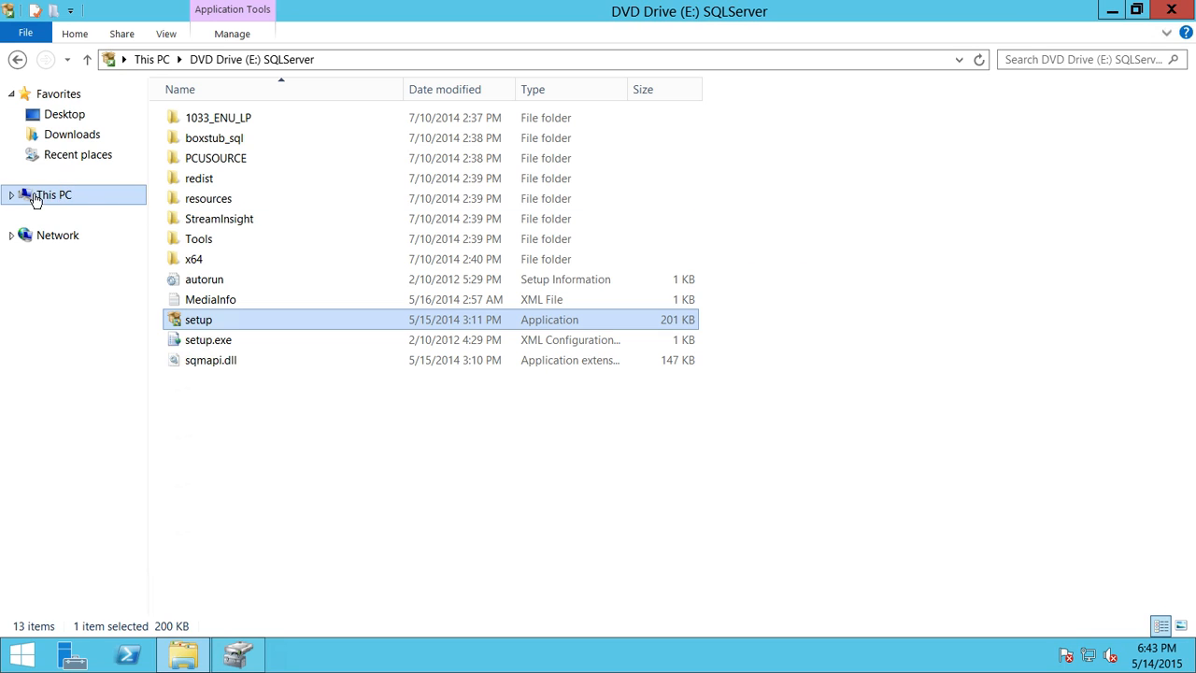
right_click(988, 272)
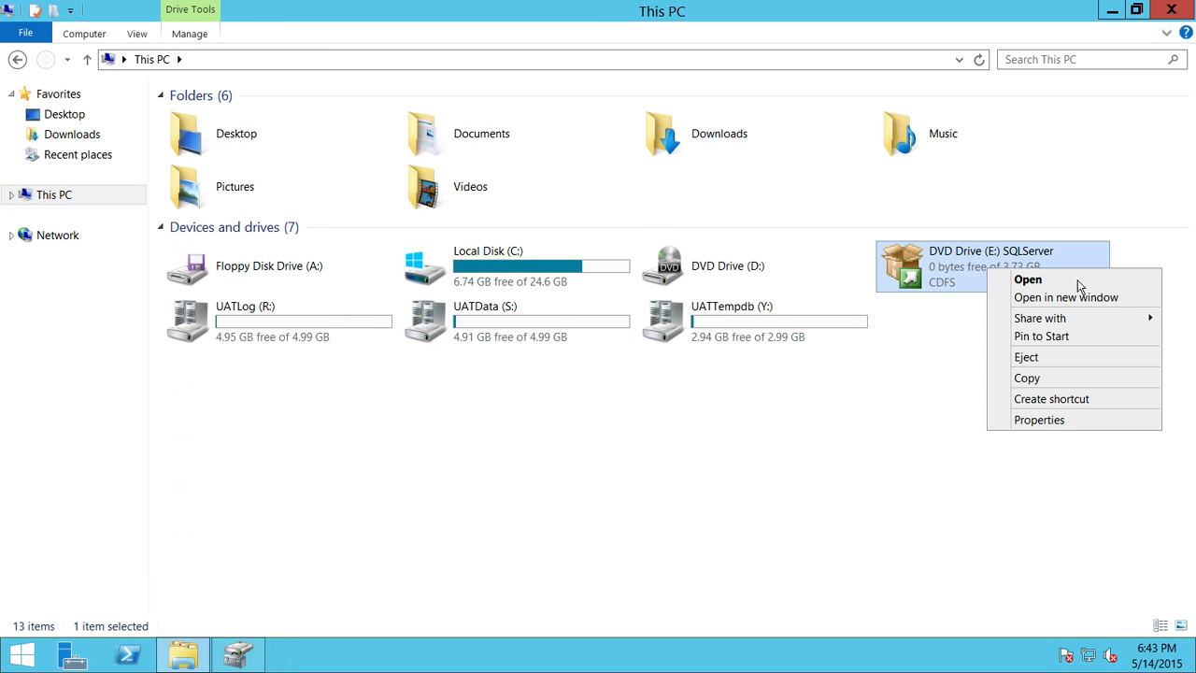
click(1026, 358)
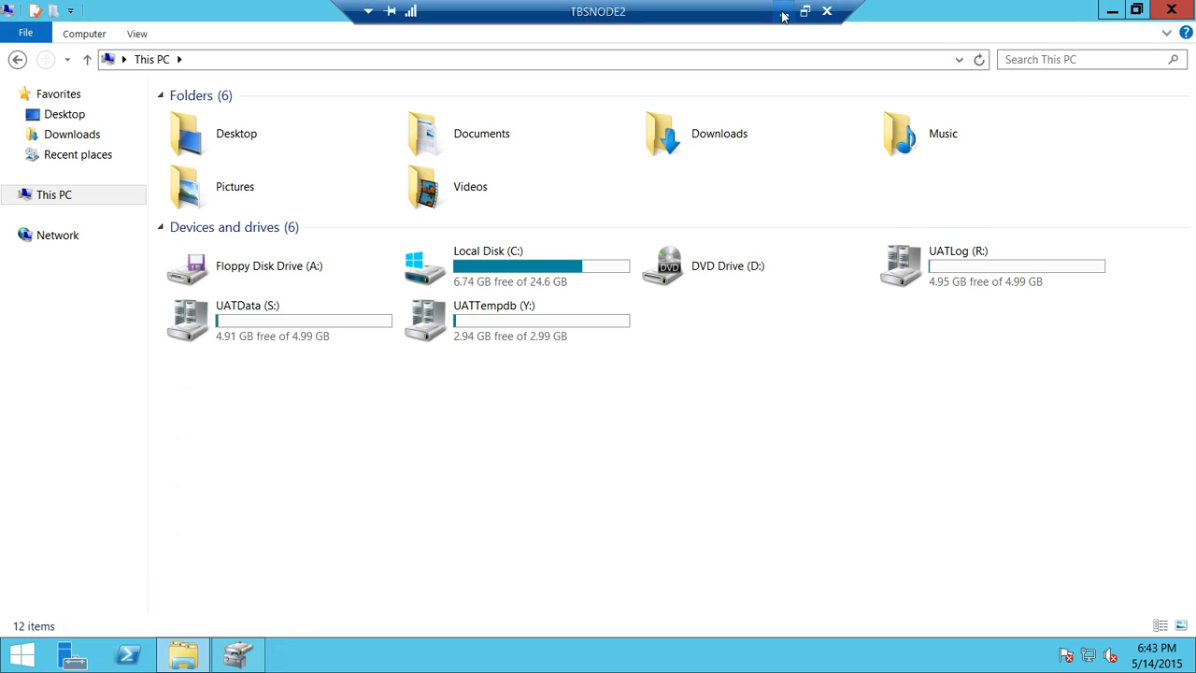
Step: Switch to the TBSNODE1 remote session and open This PC
click(782, 13)
mouse_move(401, 657)
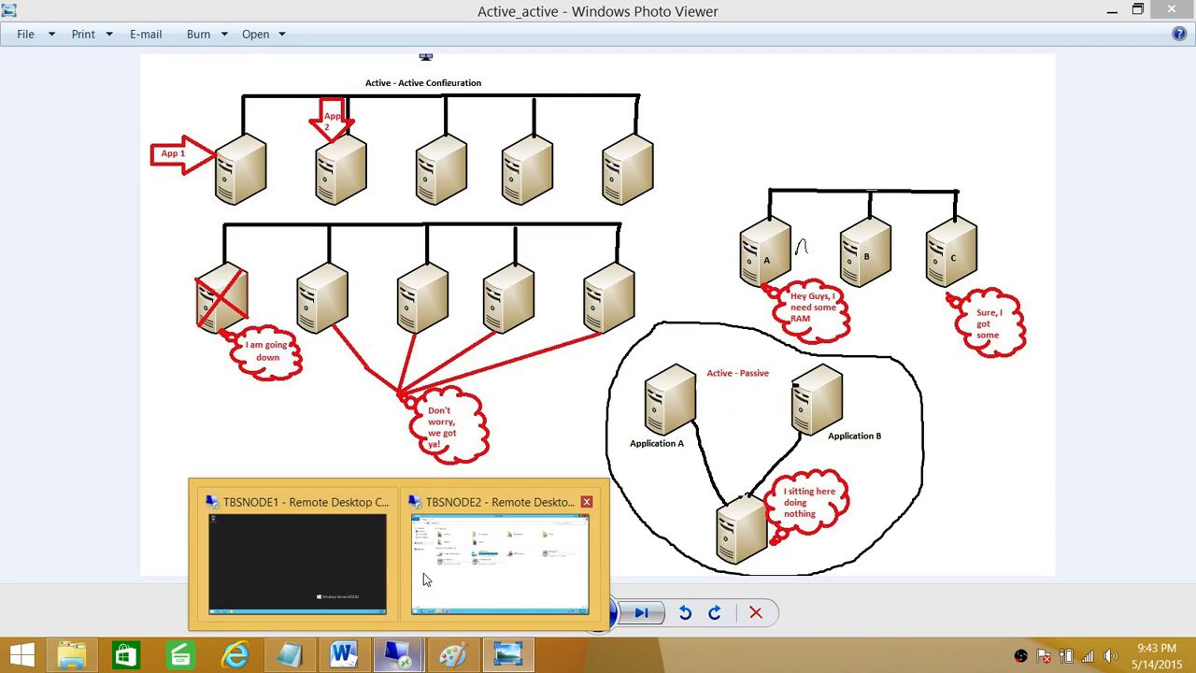
click(340, 568)
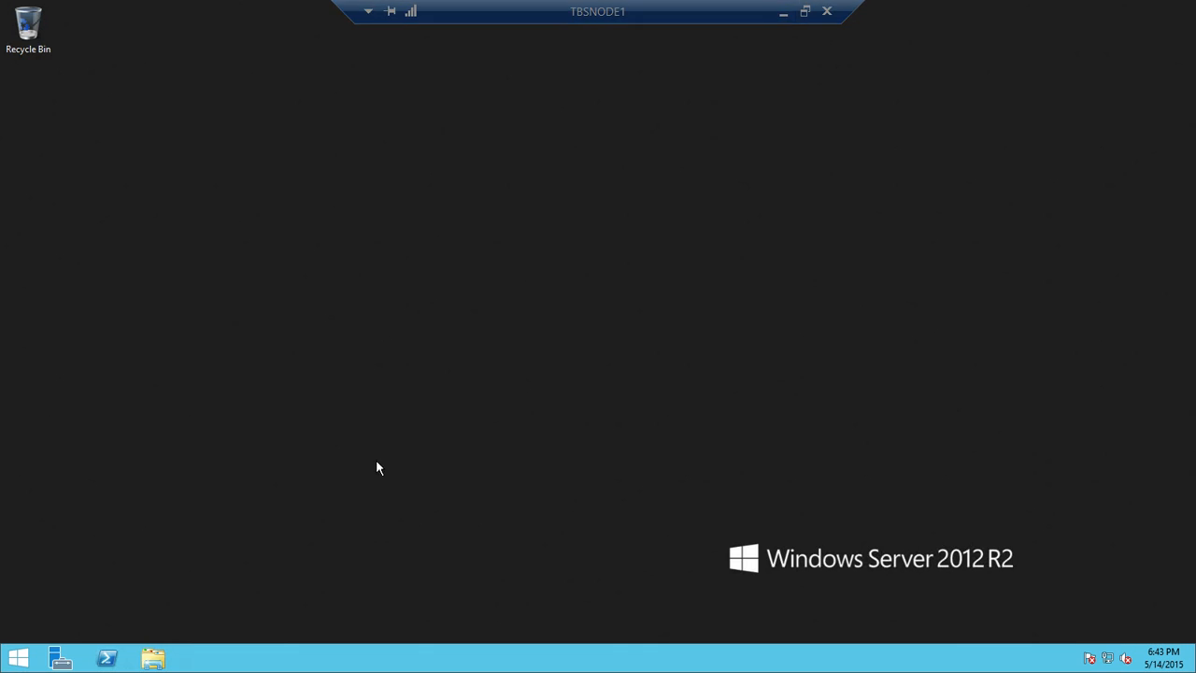
click(19, 655)
click(194, 351)
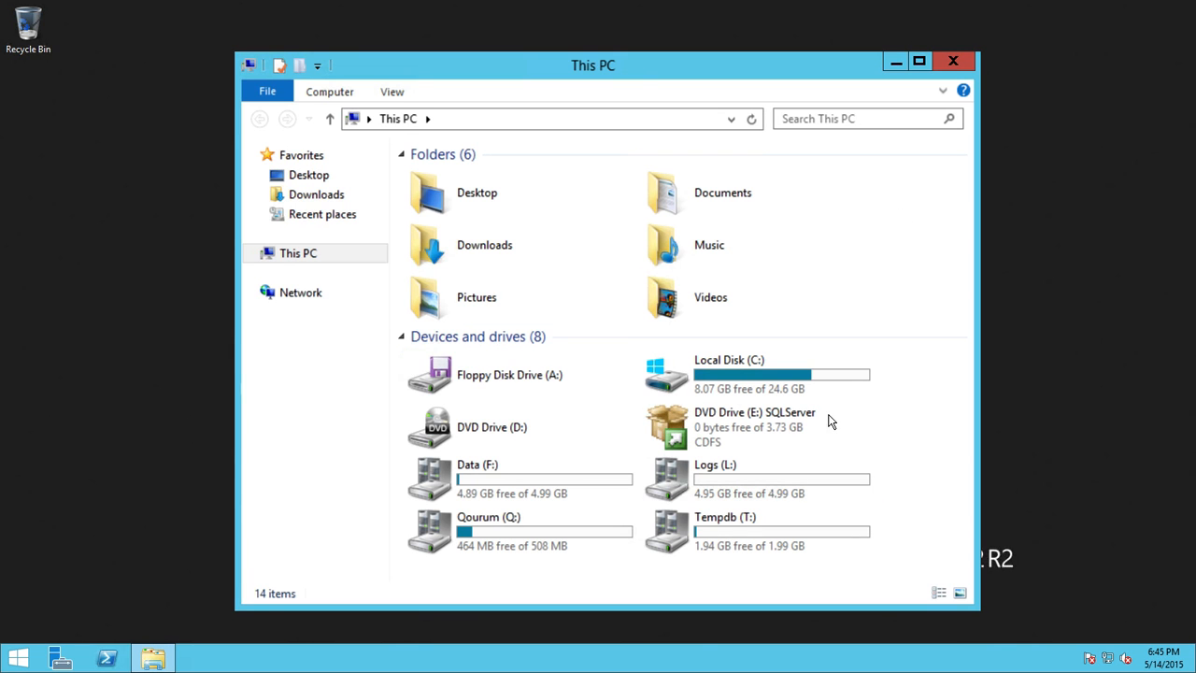
Step: Open DVD Drive (E:) and run SQL Server setup as administrator
click(775, 427)
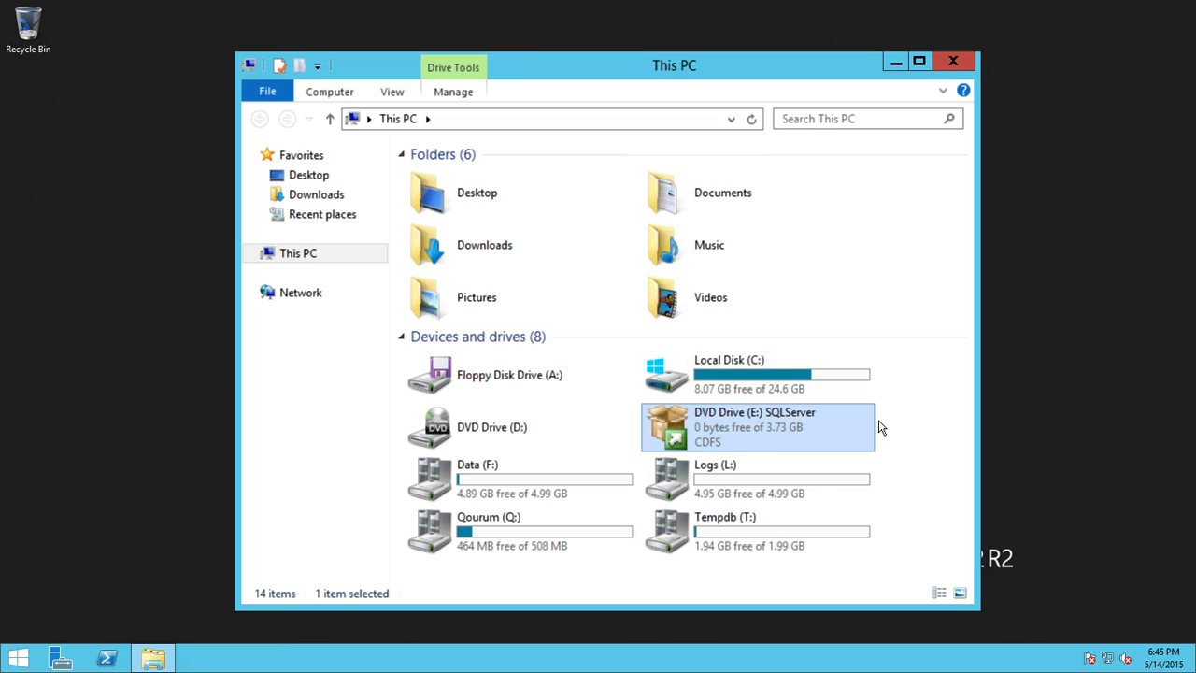
right_click(710, 421)
click(761, 430)
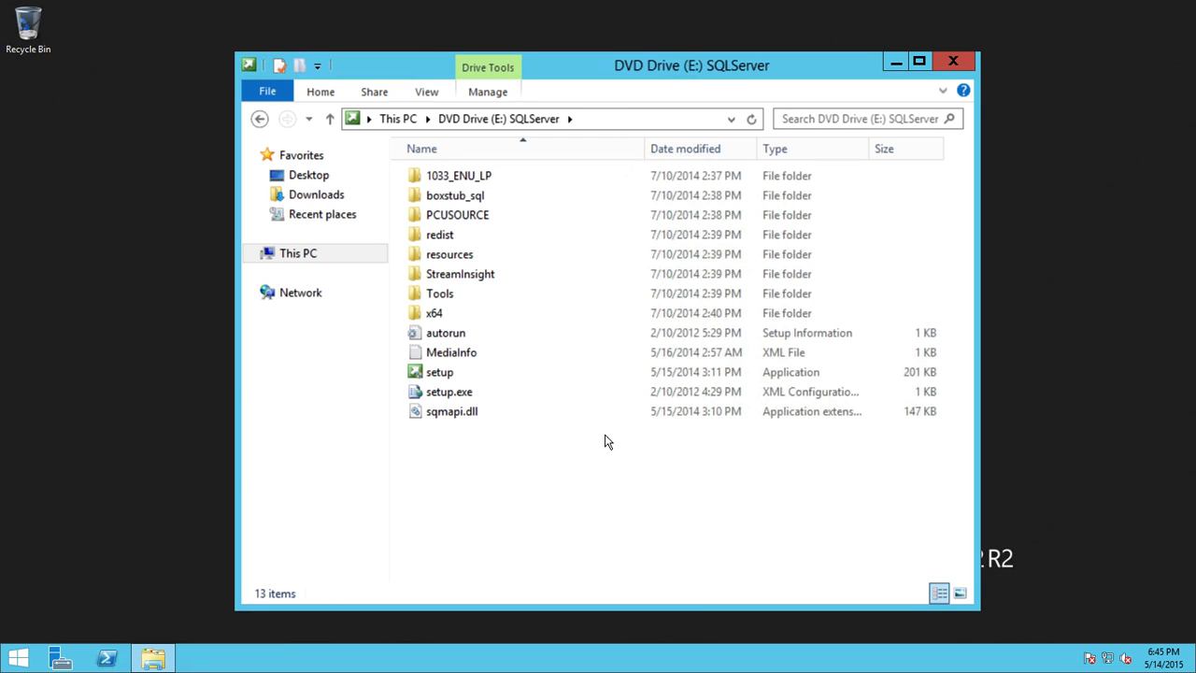
right_click(437, 372)
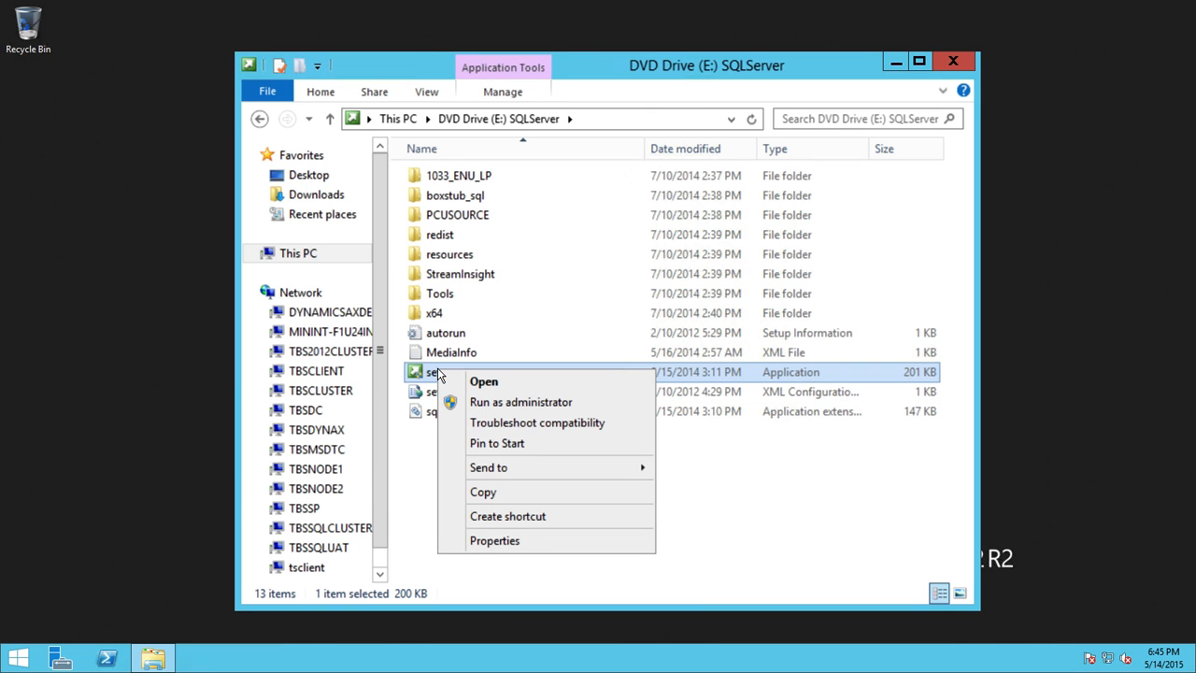
click(485, 402)
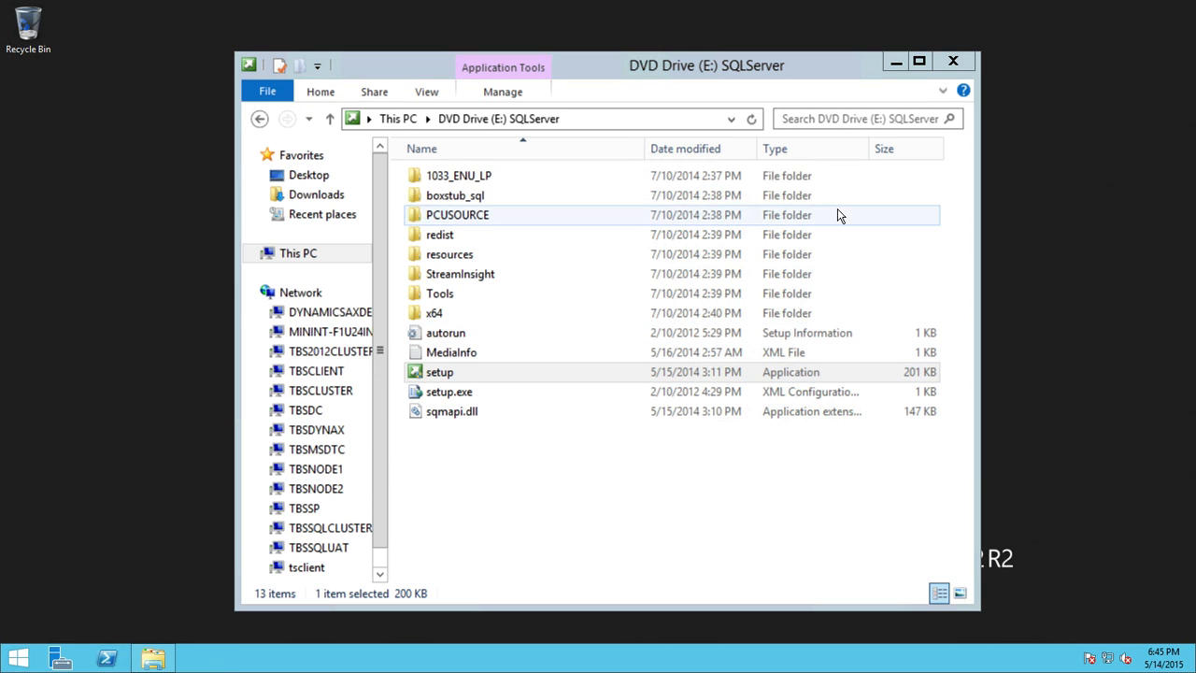
click(895, 62)
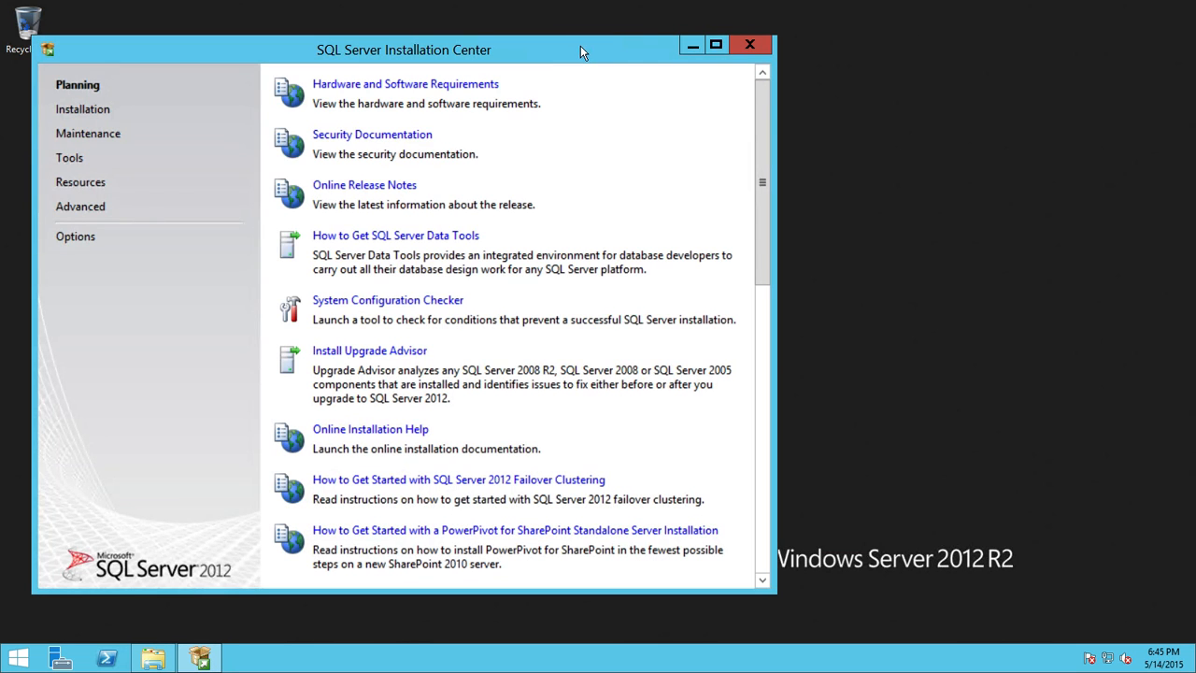
Step: Go to Installation and choose 'Add node to a SQL Server failover cluster'
drag(580, 47, 738, 53)
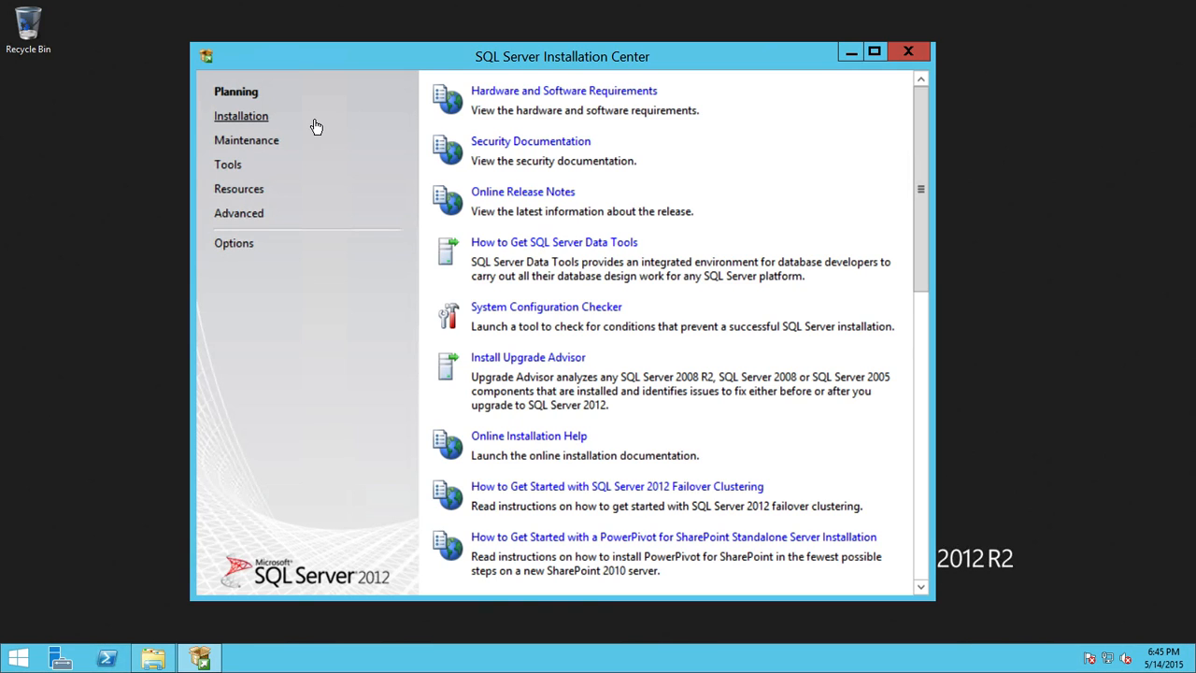
click(240, 118)
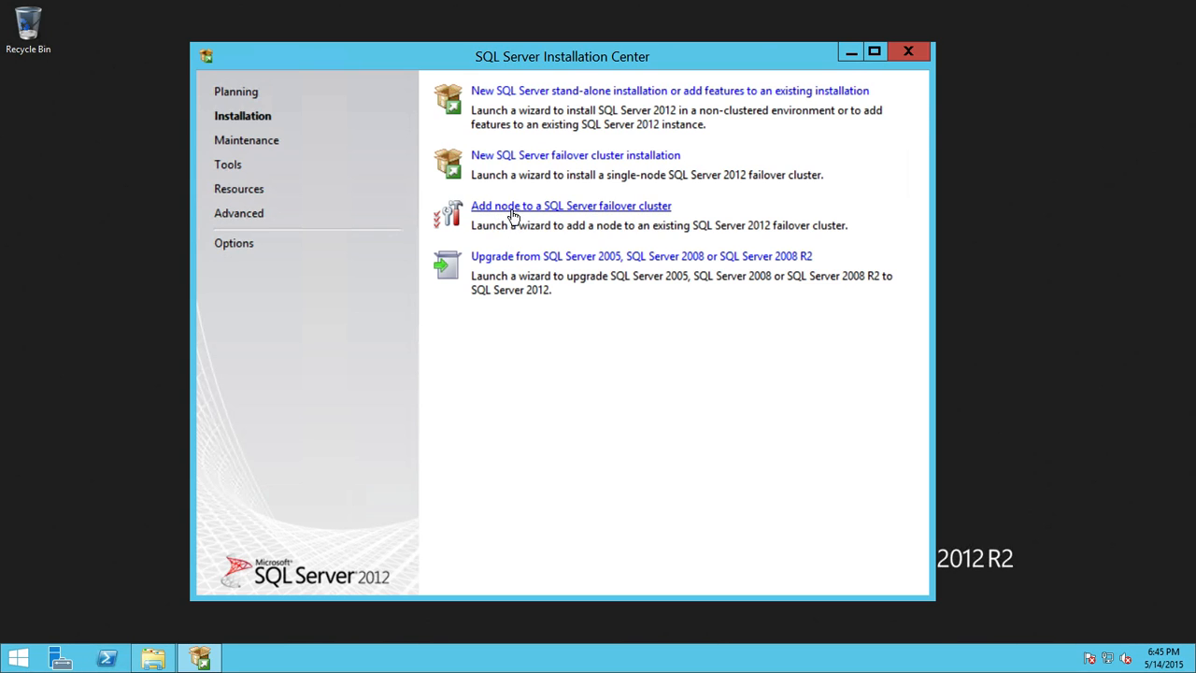
click(620, 210)
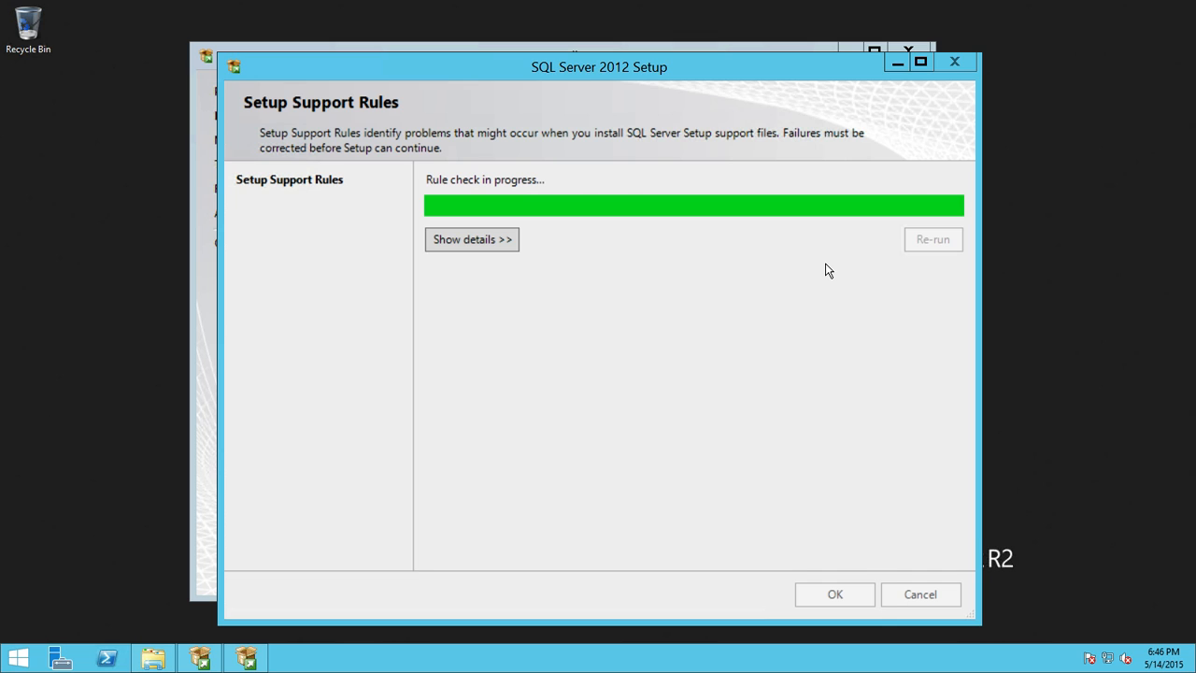
Step: Accept Setup Support Rules and Product Updates, advancing to Cluster Node Configuration
click(831, 589)
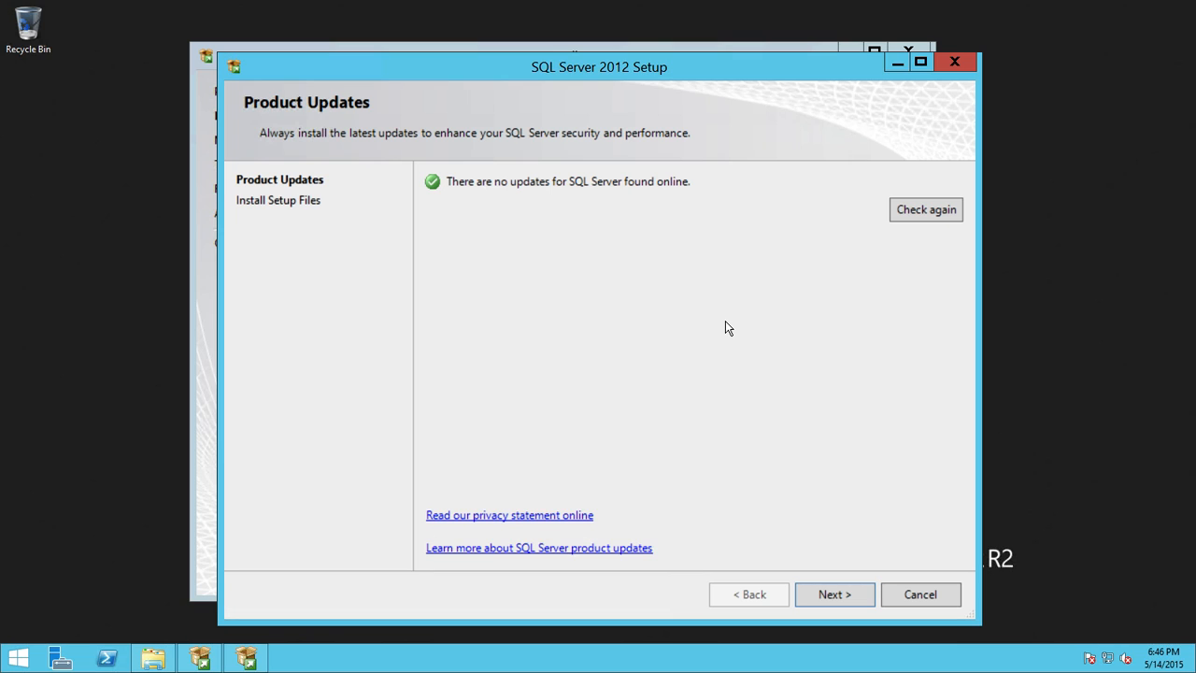
click(840, 595)
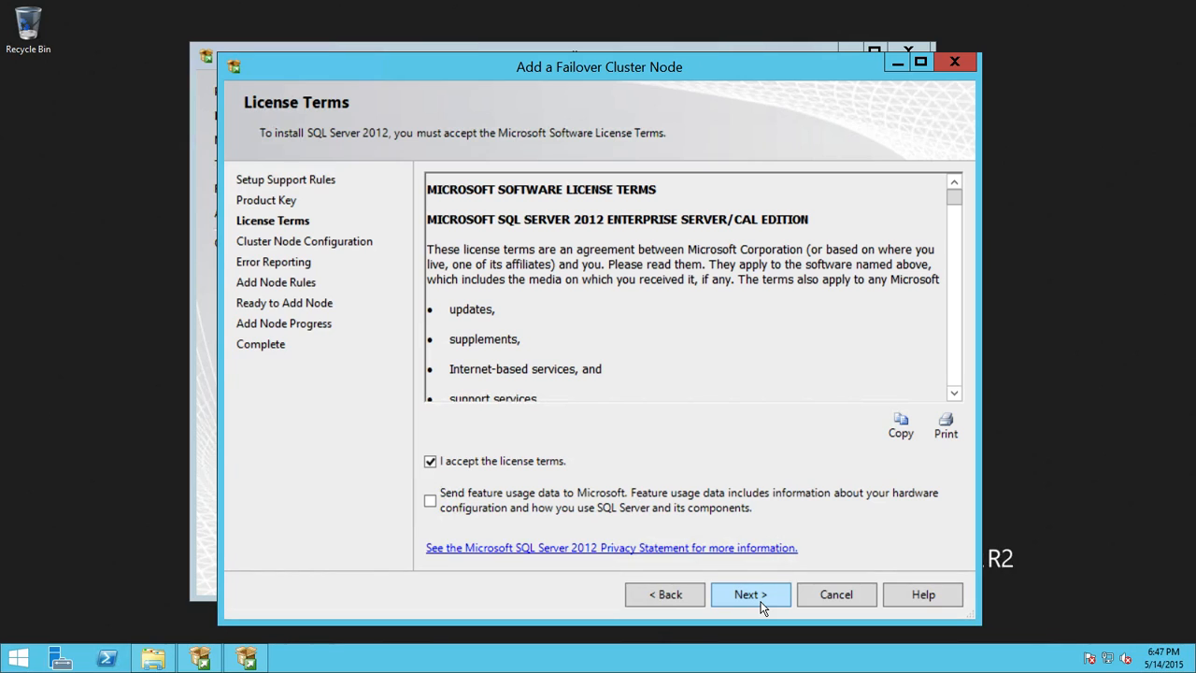
click(760, 603)
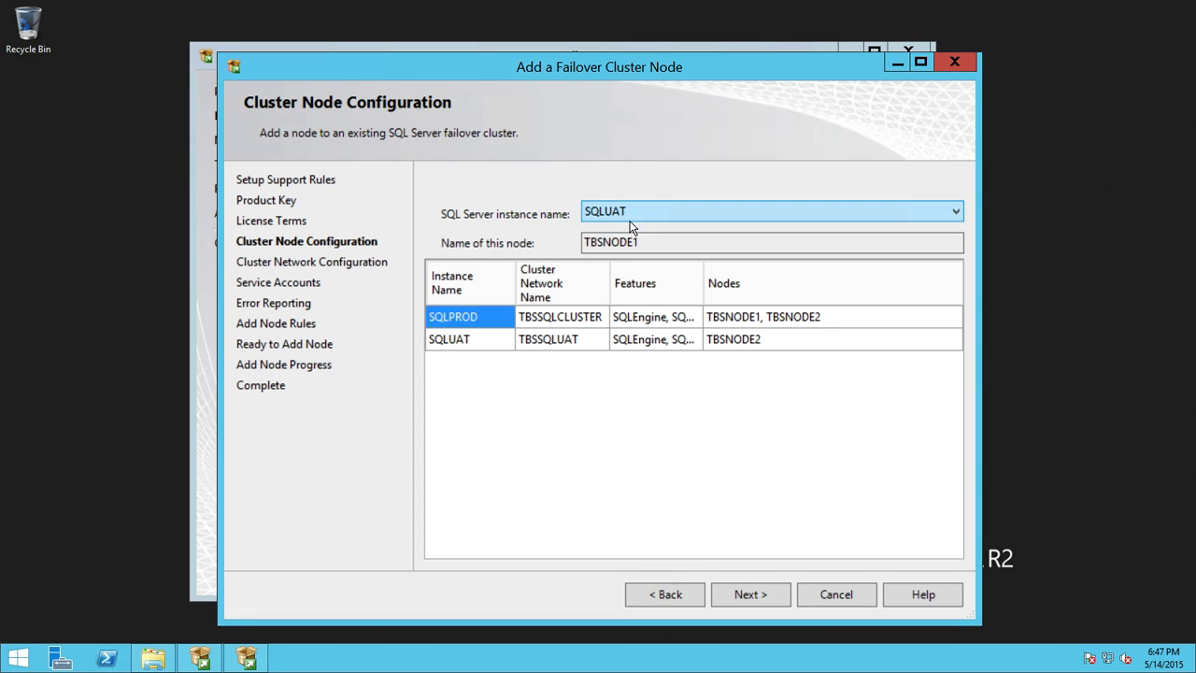
Step: Choose the SQLUAT instance for TBSNODE1 and accept the 192.168.1.65 cluster network settings
click(463, 342)
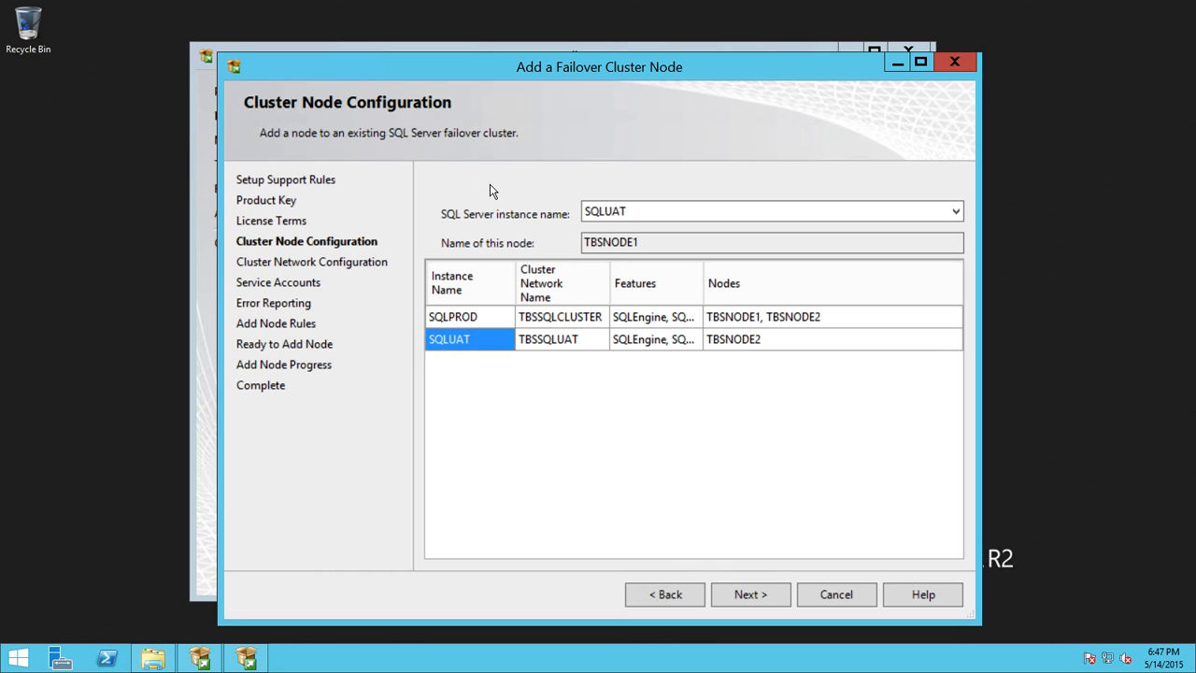
click(762, 592)
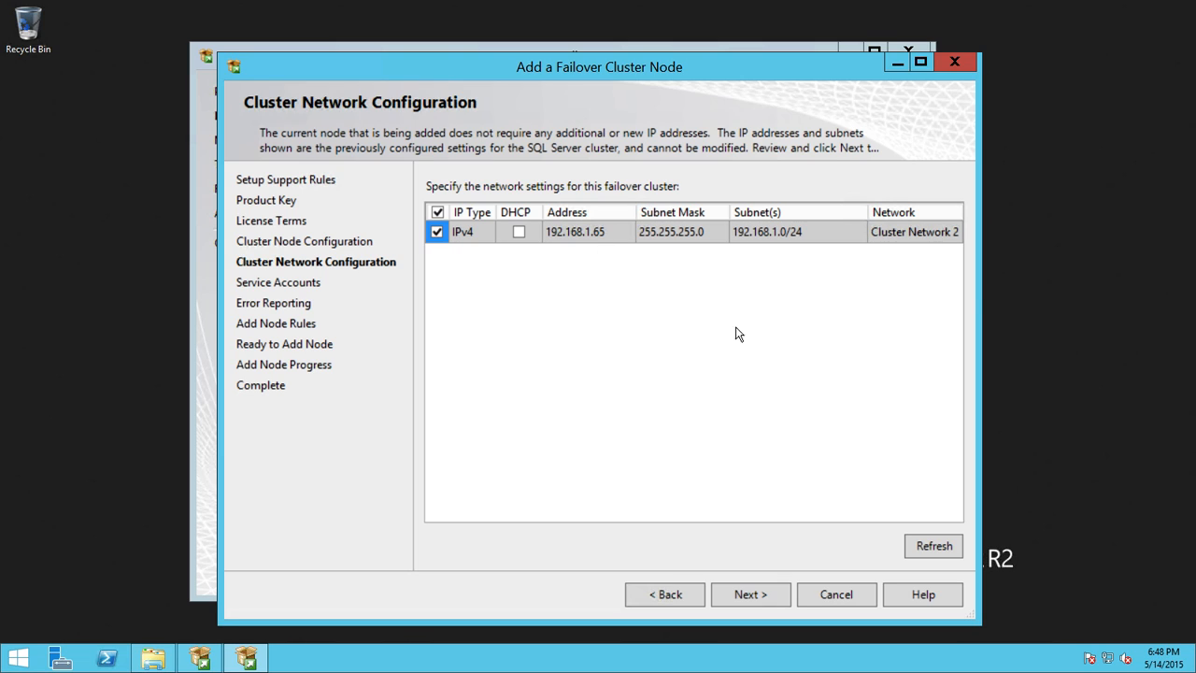
click(752, 597)
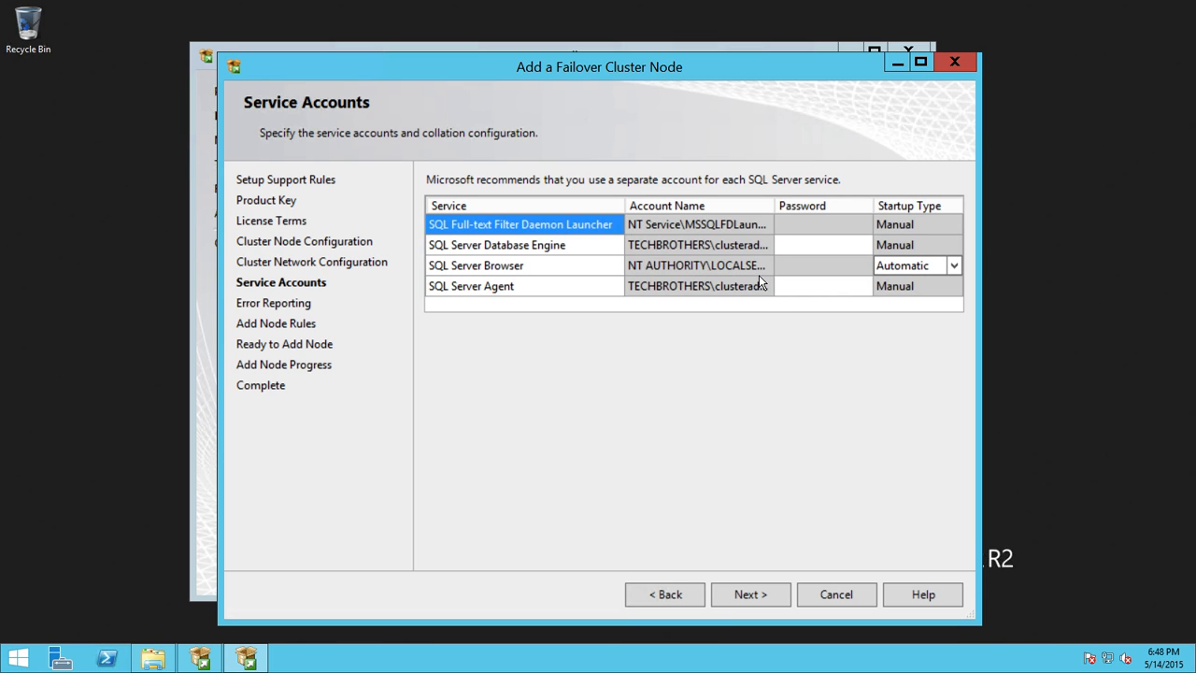
Step: Enter the Database Engine and SQL Server Agent service account passwords and move past Service Accounts
click(809, 244)
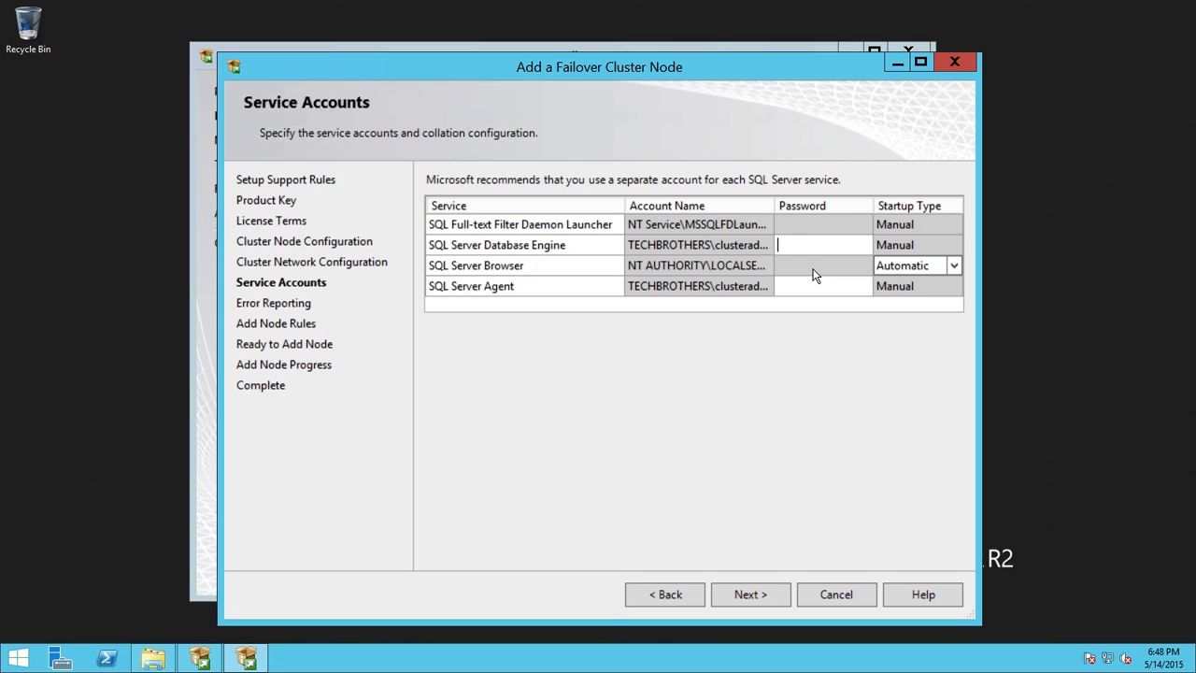
text(••••)
text(****)
key(Tab)
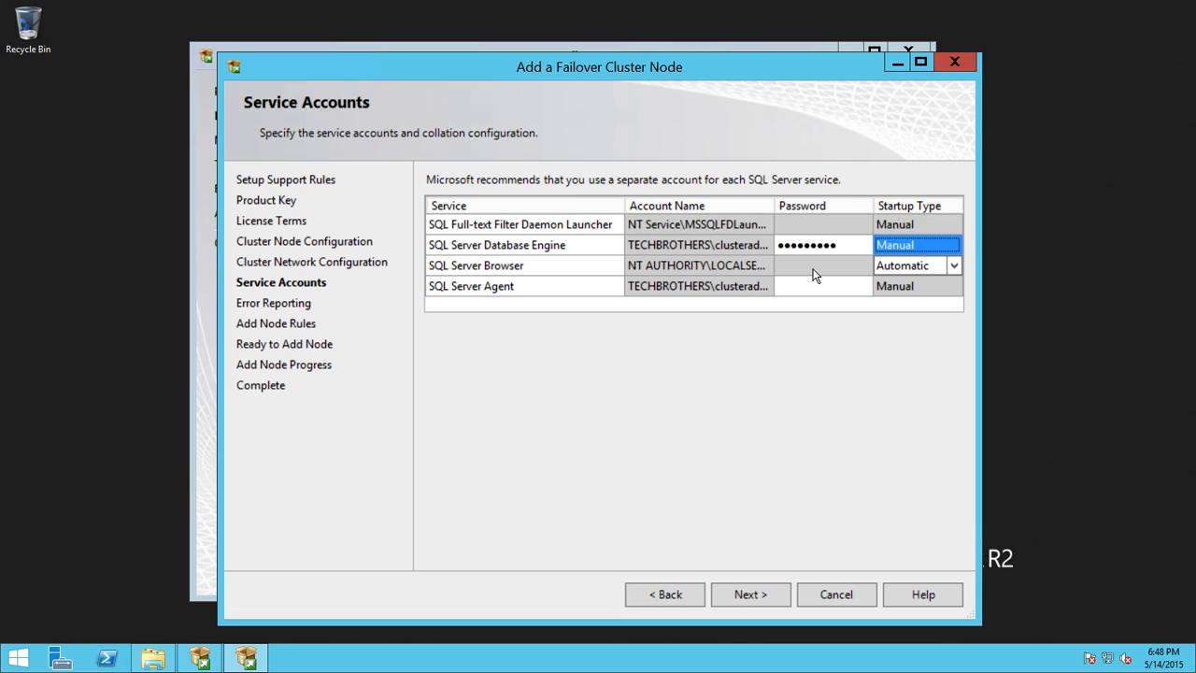
click(809, 285)
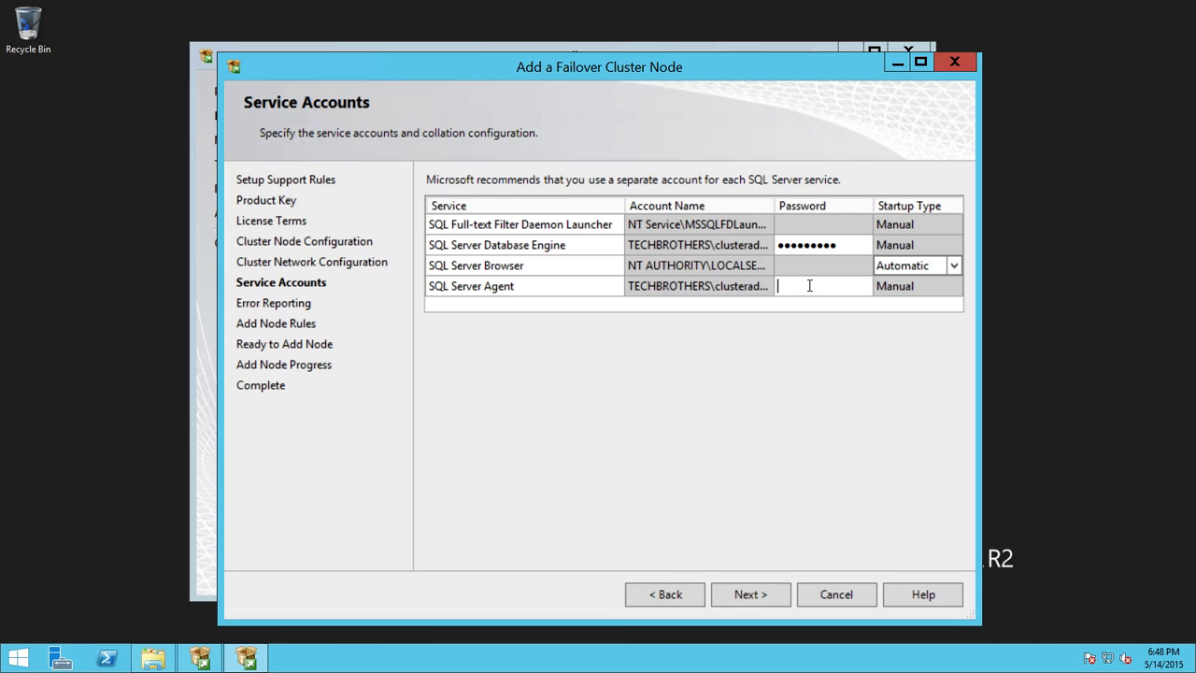
text(*********)
click(843, 244)
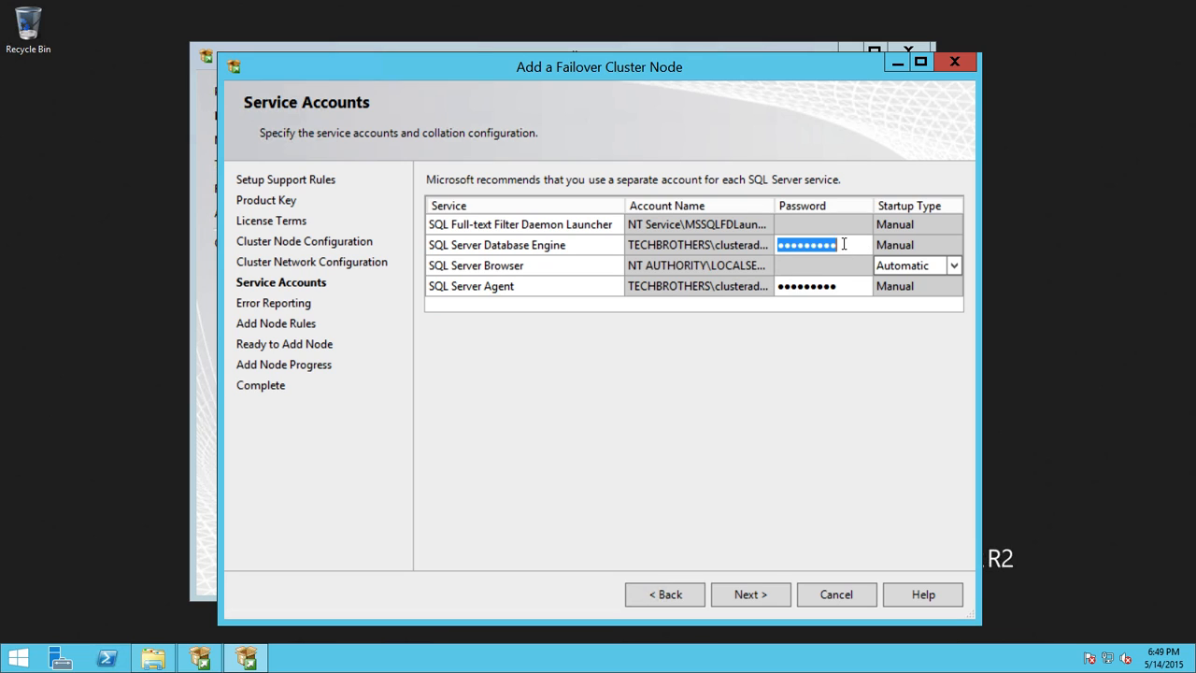
text(******)
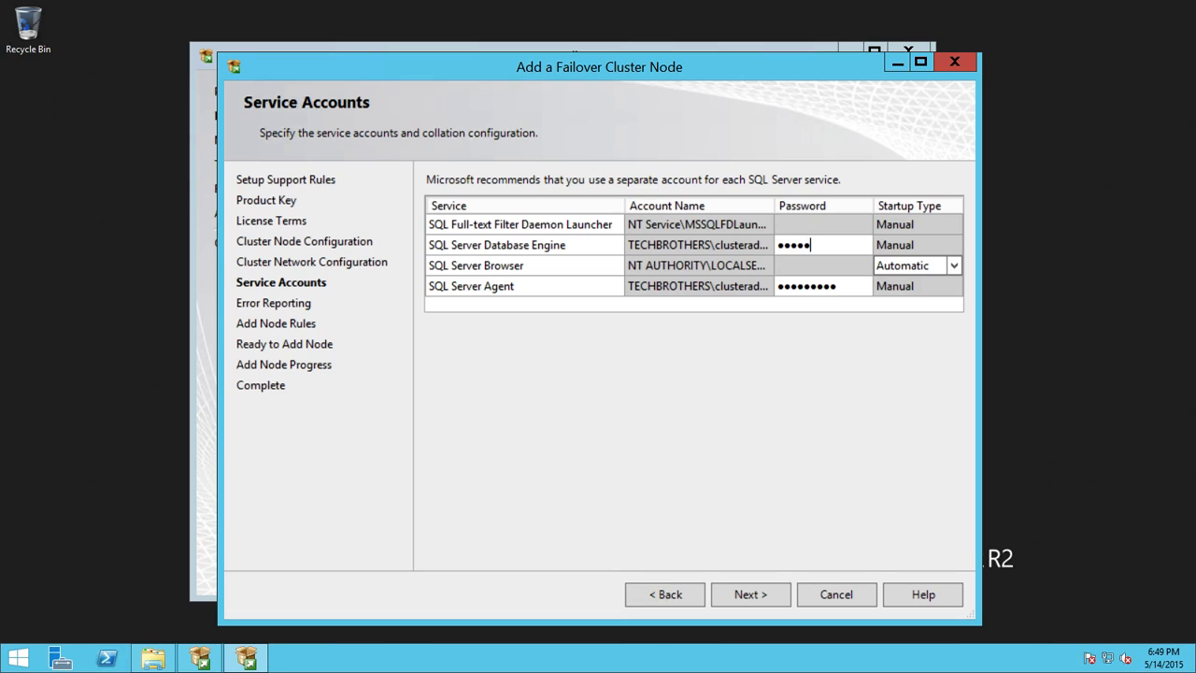
text(***)
click(777, 595)
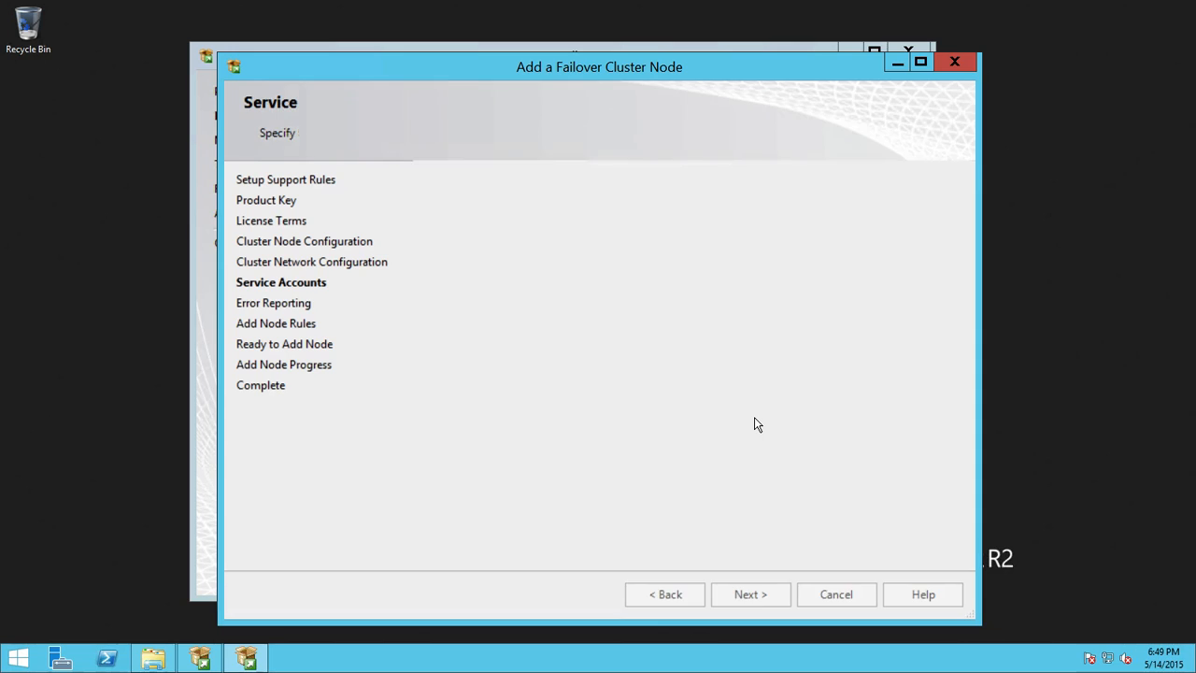
Step: Pass Error Reporting and Add Node Rules, then install the node until all five features succeed
click(766, 597)
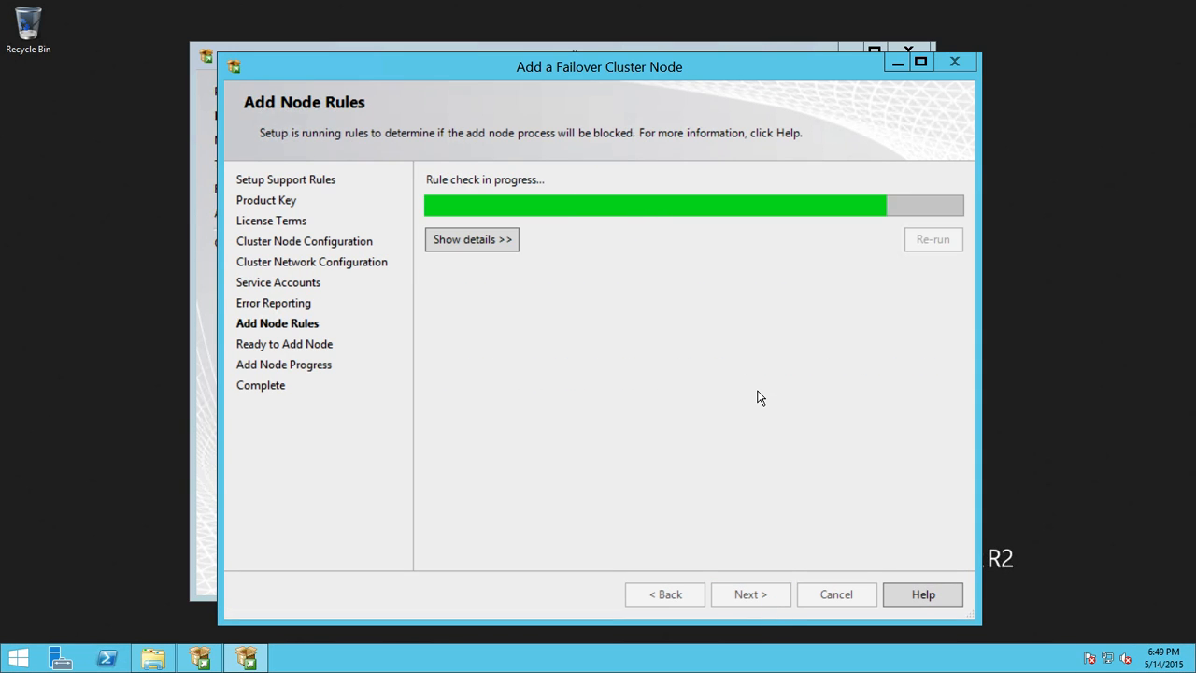
click(762, 598)
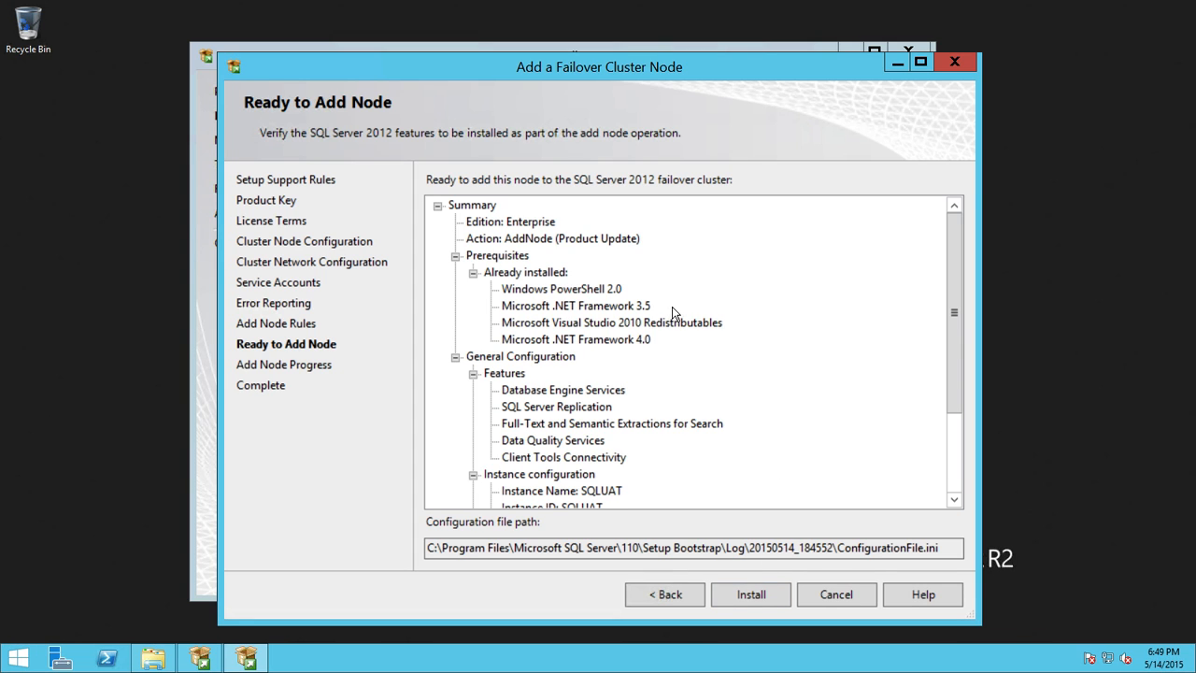
click(760, 591)
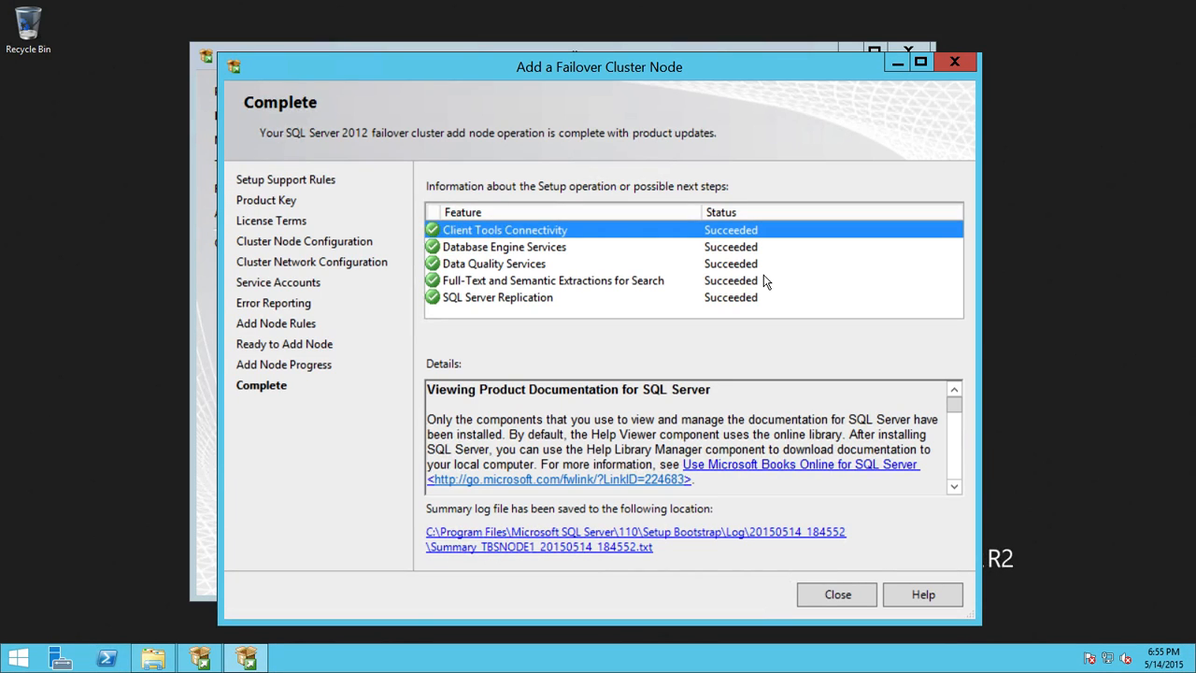
Step: Close the setup wizard and Installation Center, then launch Failover Cluster Manager from a Start search for 'Failover'
click(841, 594)
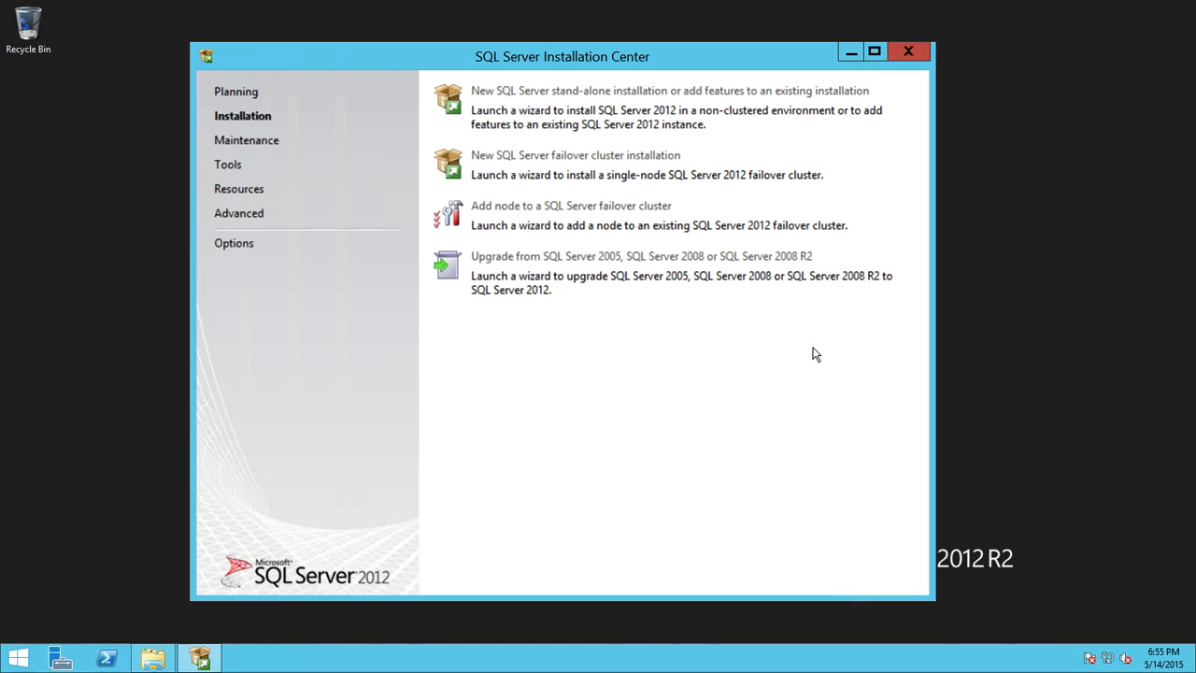
click(911, 50)
click(18, 657)
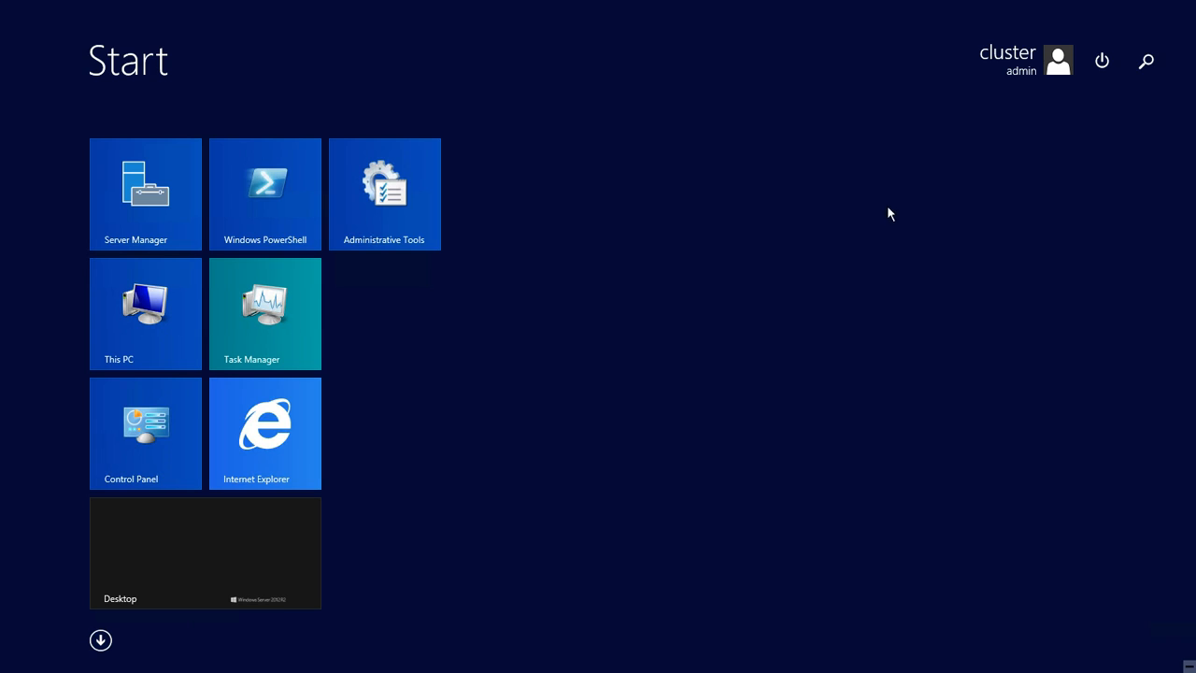
click(1147, 60)
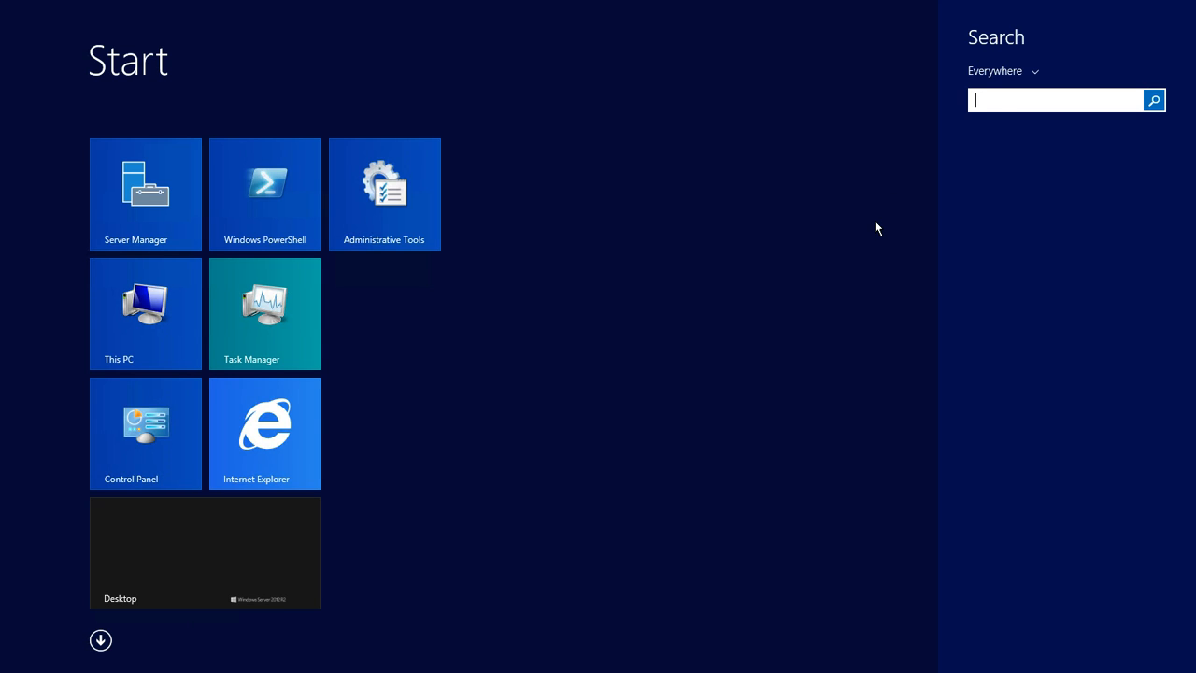
text(Failv)
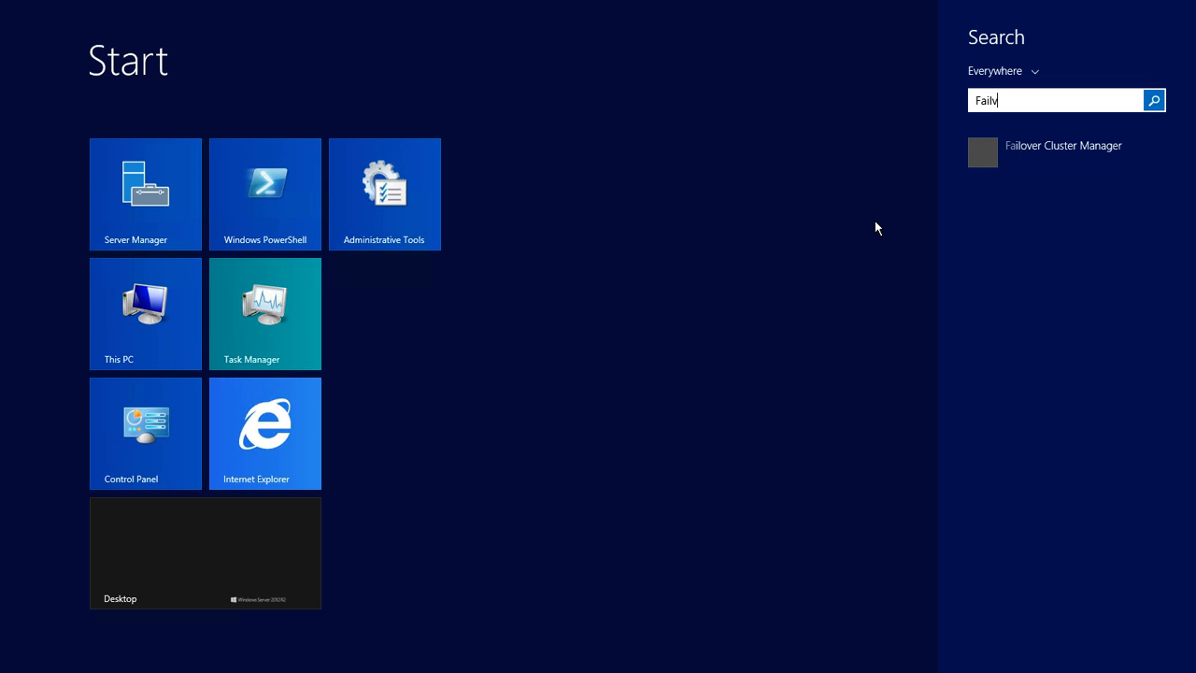
click(969, 172)
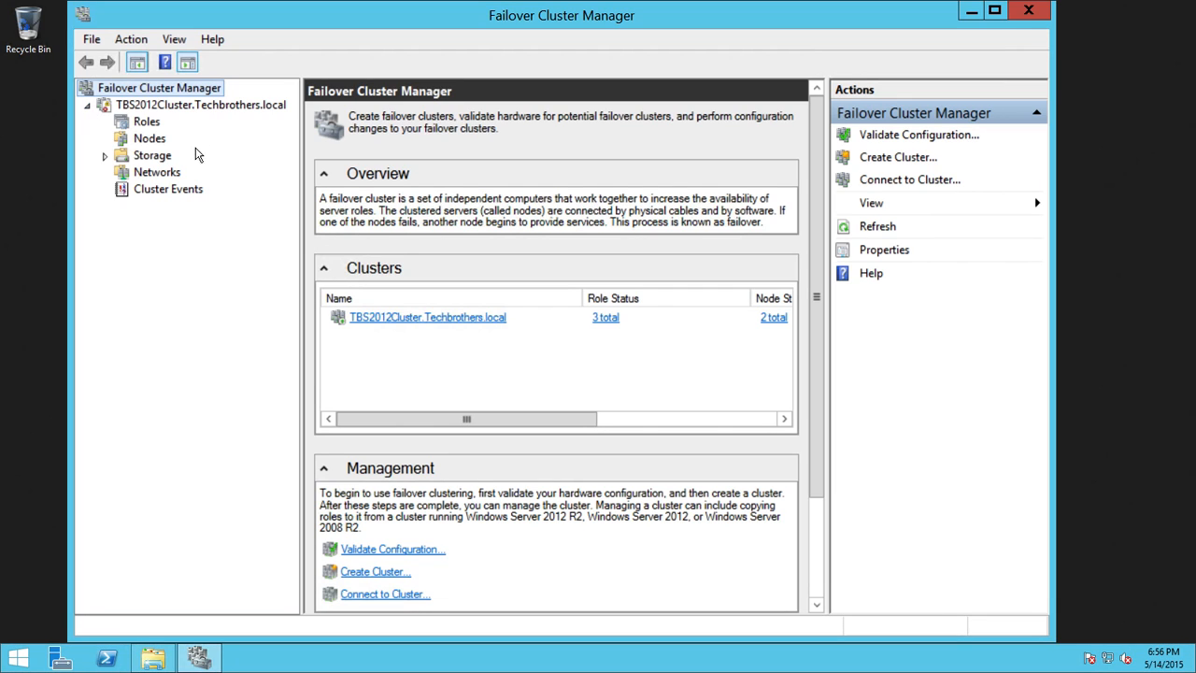
Step: In Roles, tick TBSNODE2 as preferred owner of SQL Server (SQLUAT) and save with OK
click(154, 123)
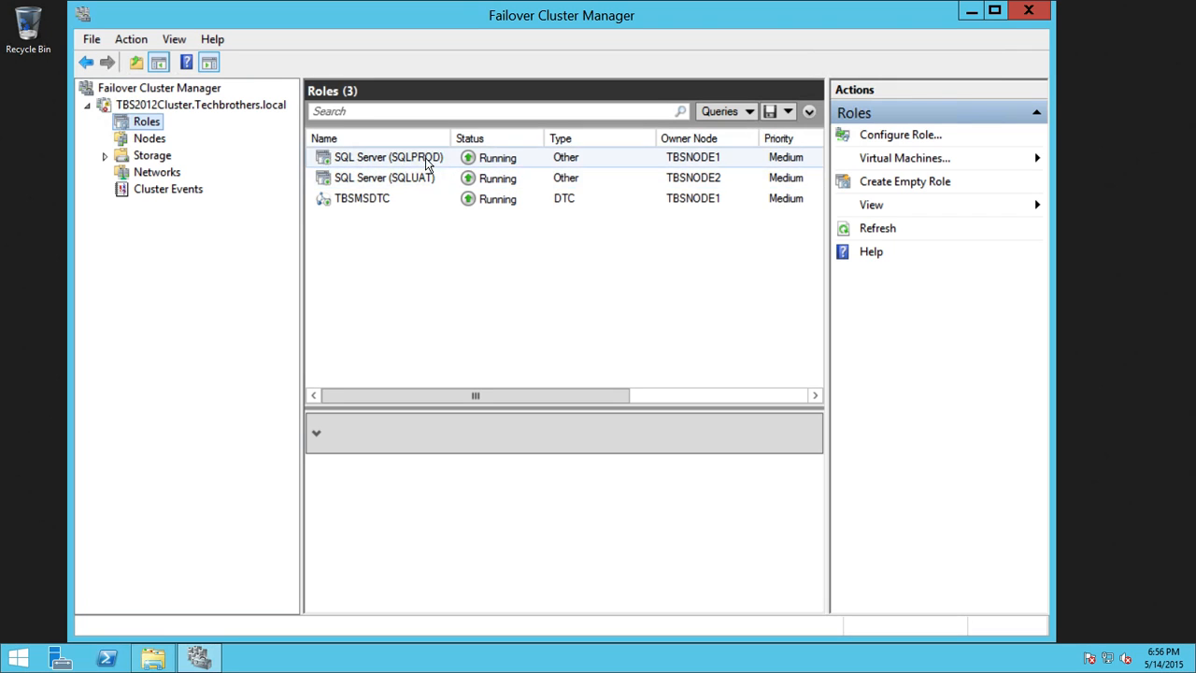
click(421, 179)
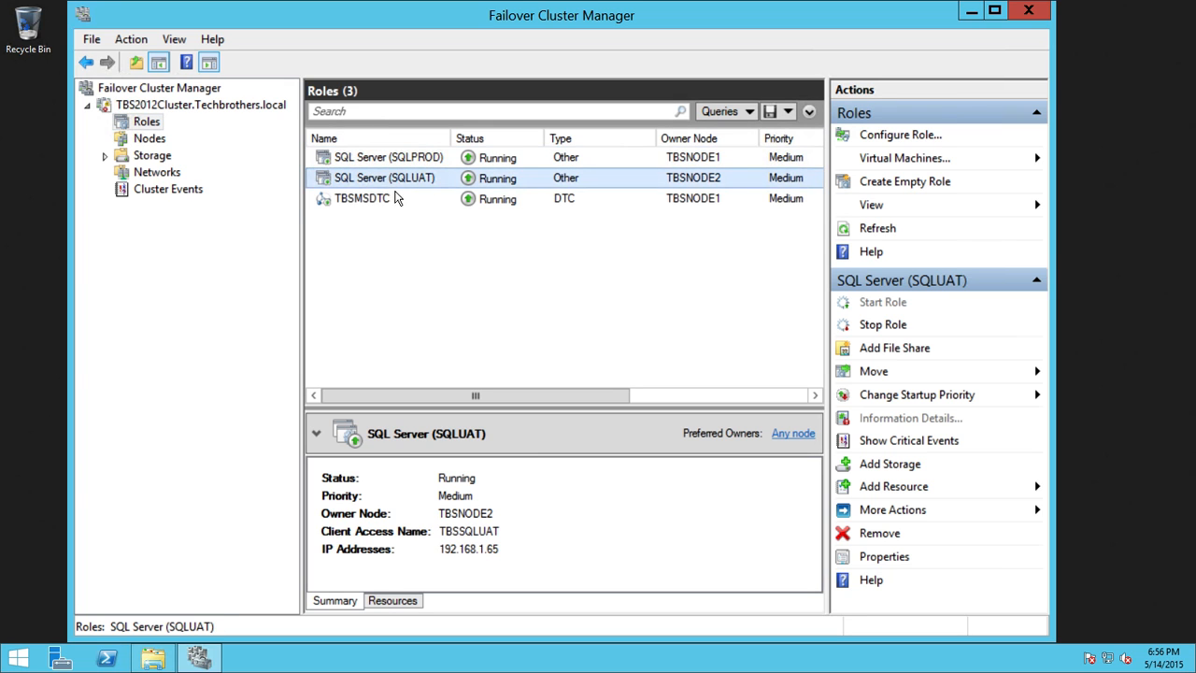
click(418, 166)
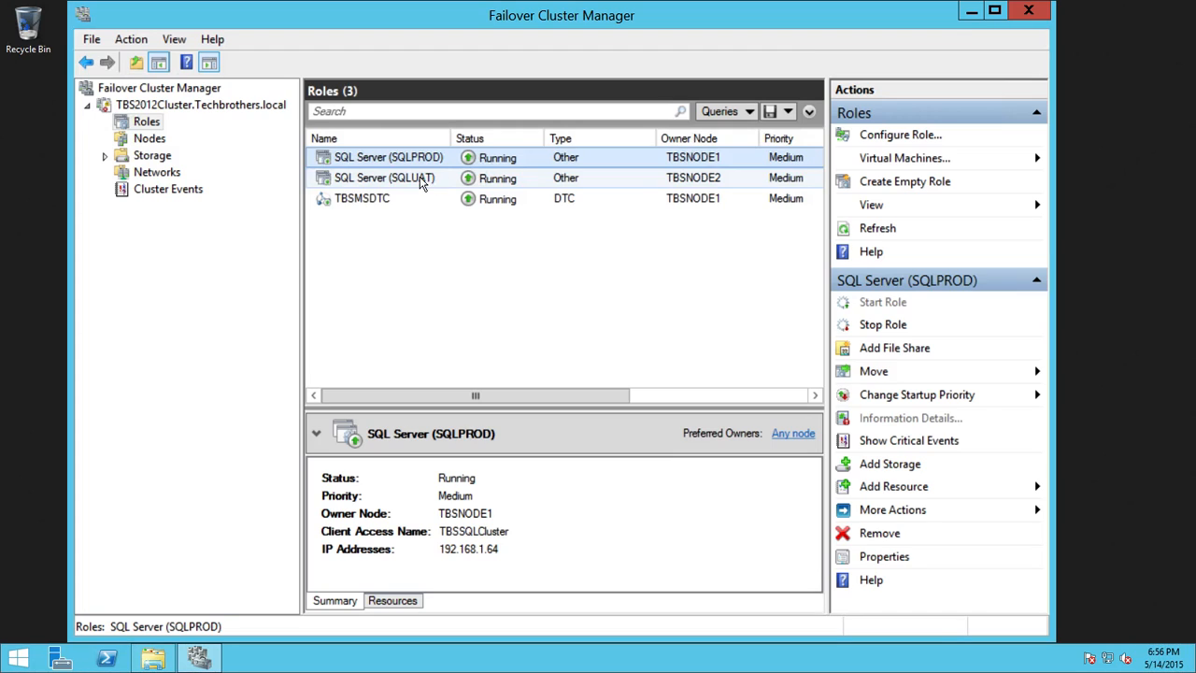
click(451, 180)
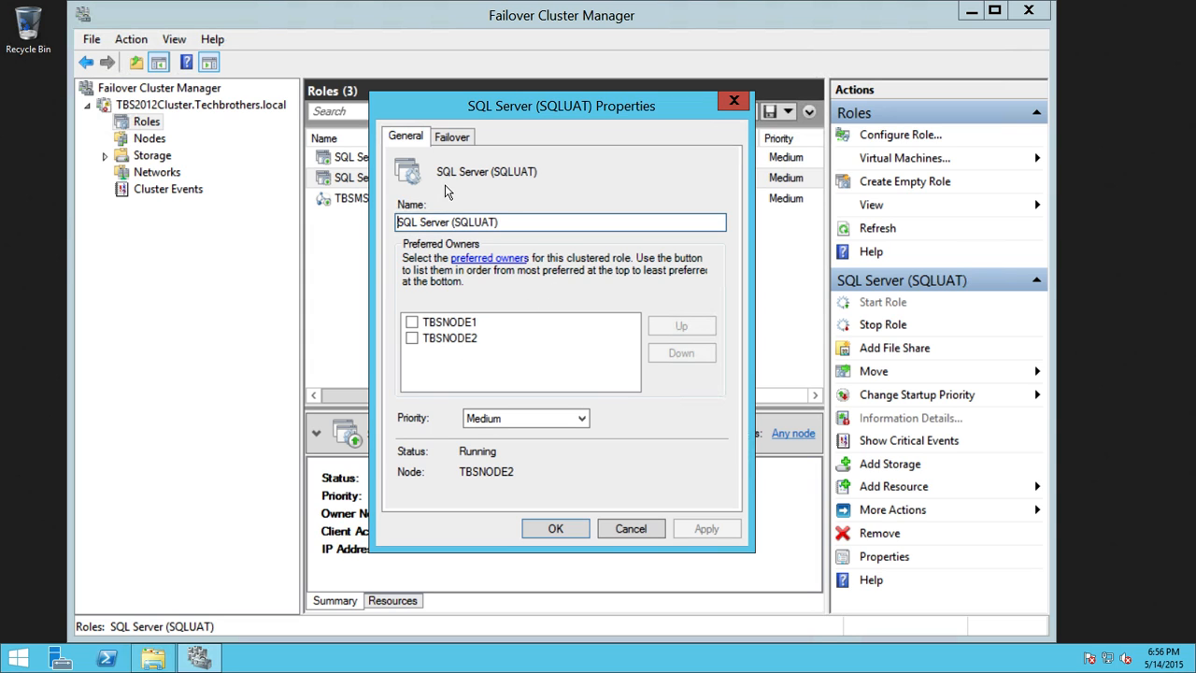
click(412, 338)
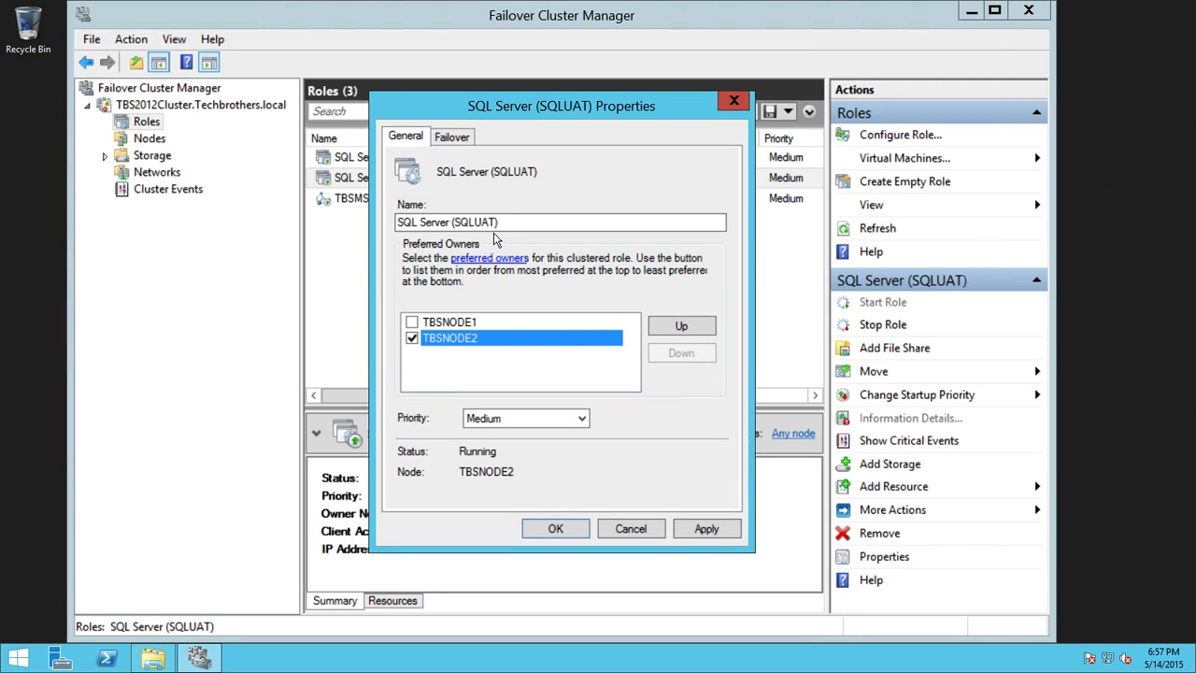
click(631, 529)
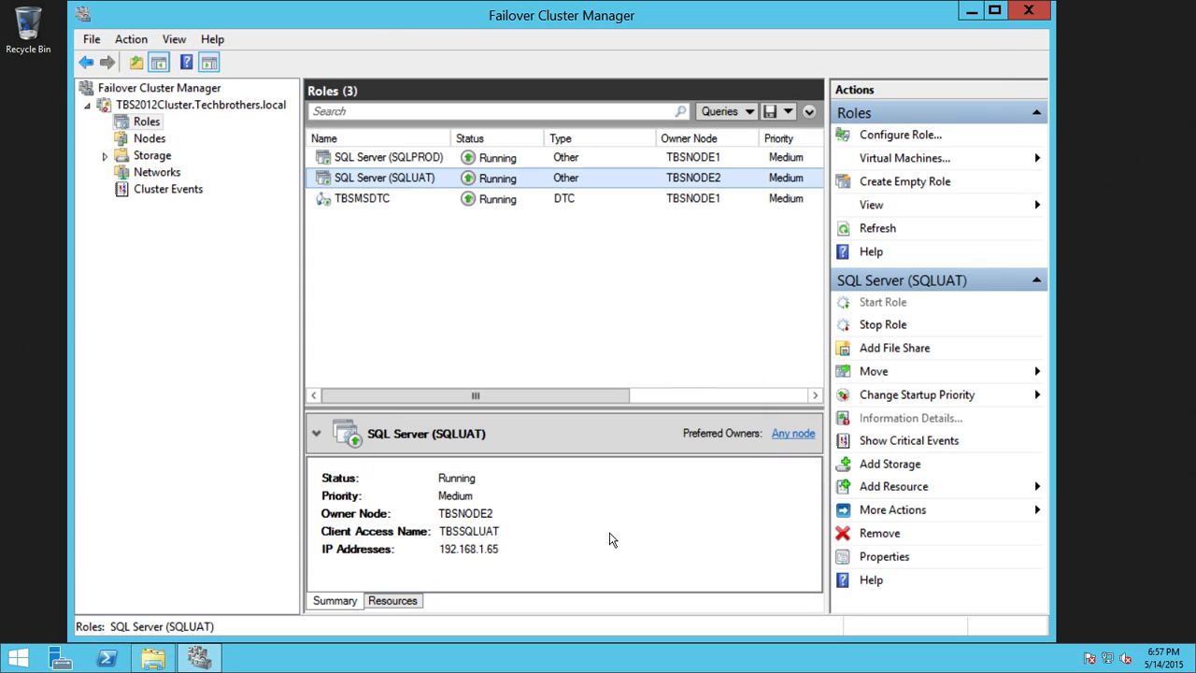
Step: Tick TBSNODE1 as SQLPROD's preferred owner, review the Failover tab, and close its properties
click(393, 157)
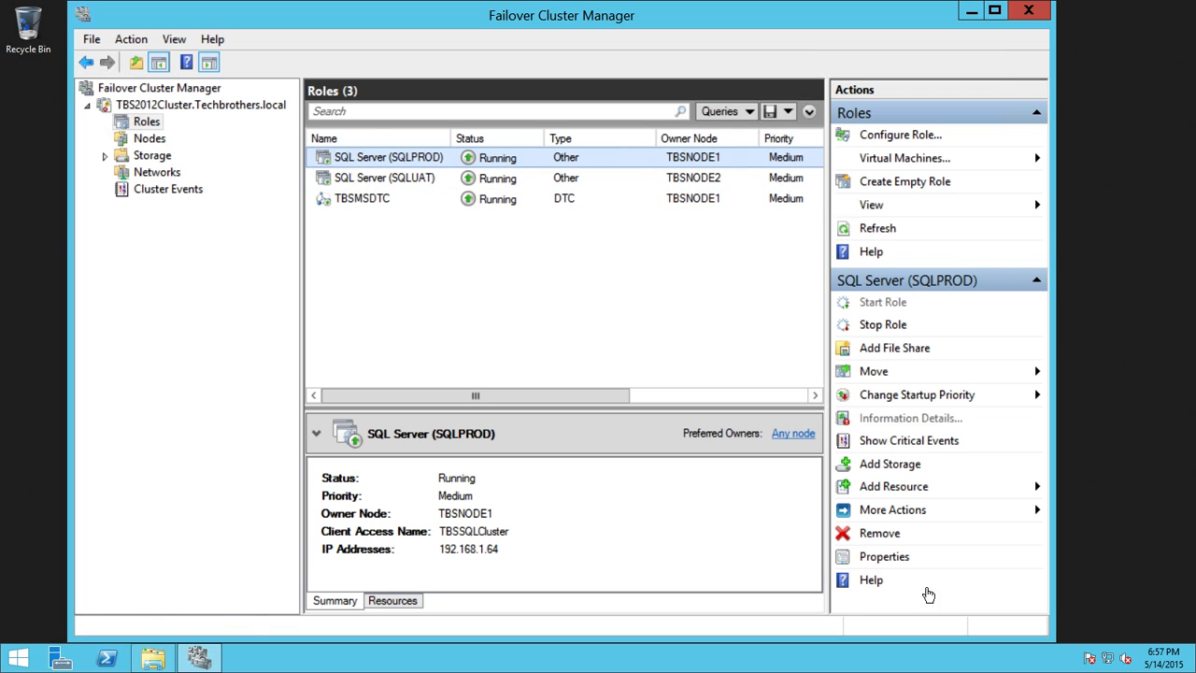
click(899, 557)
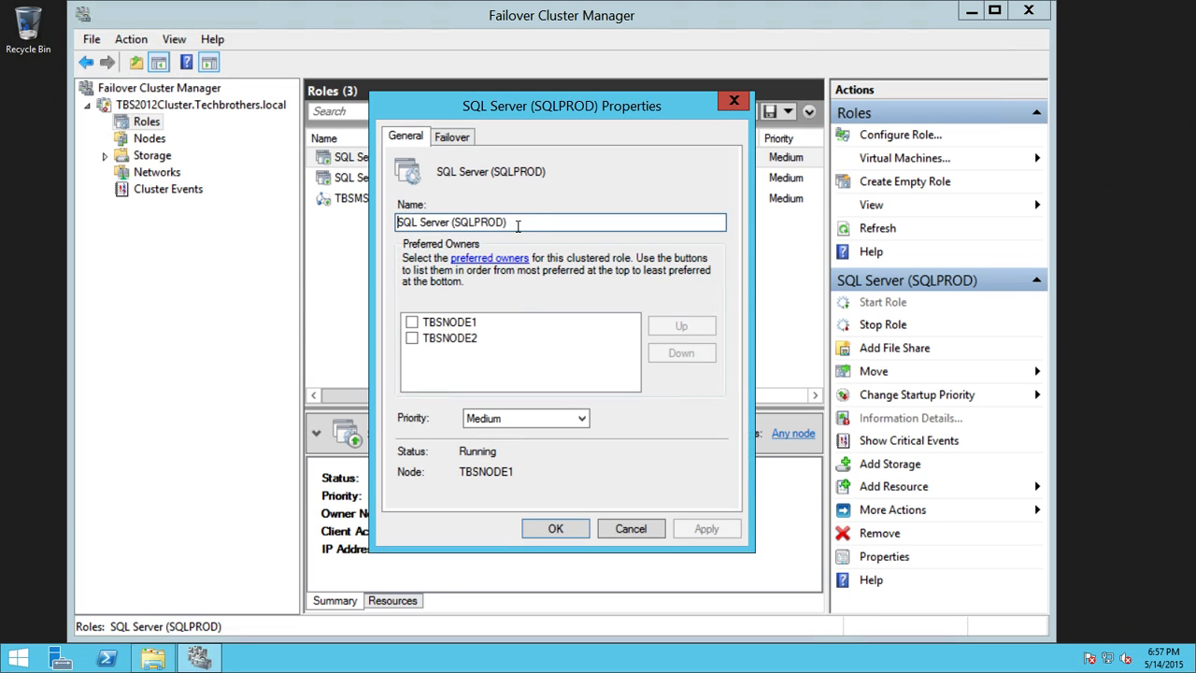
click(412, 324)
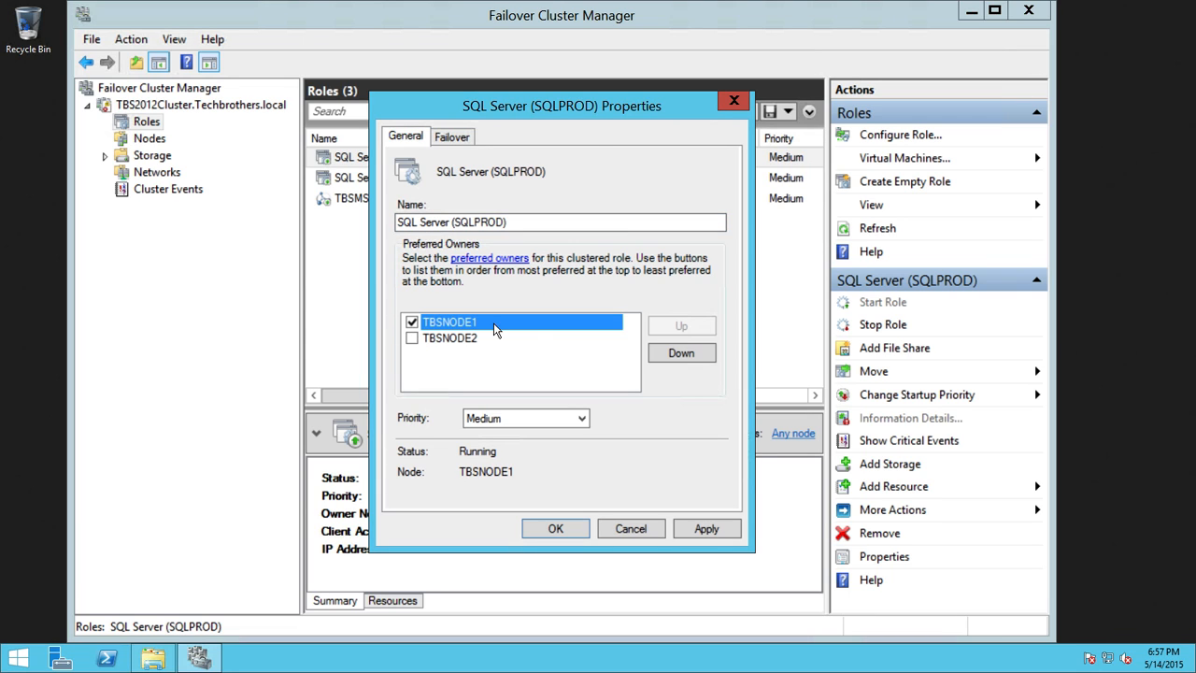
click(453, 138)
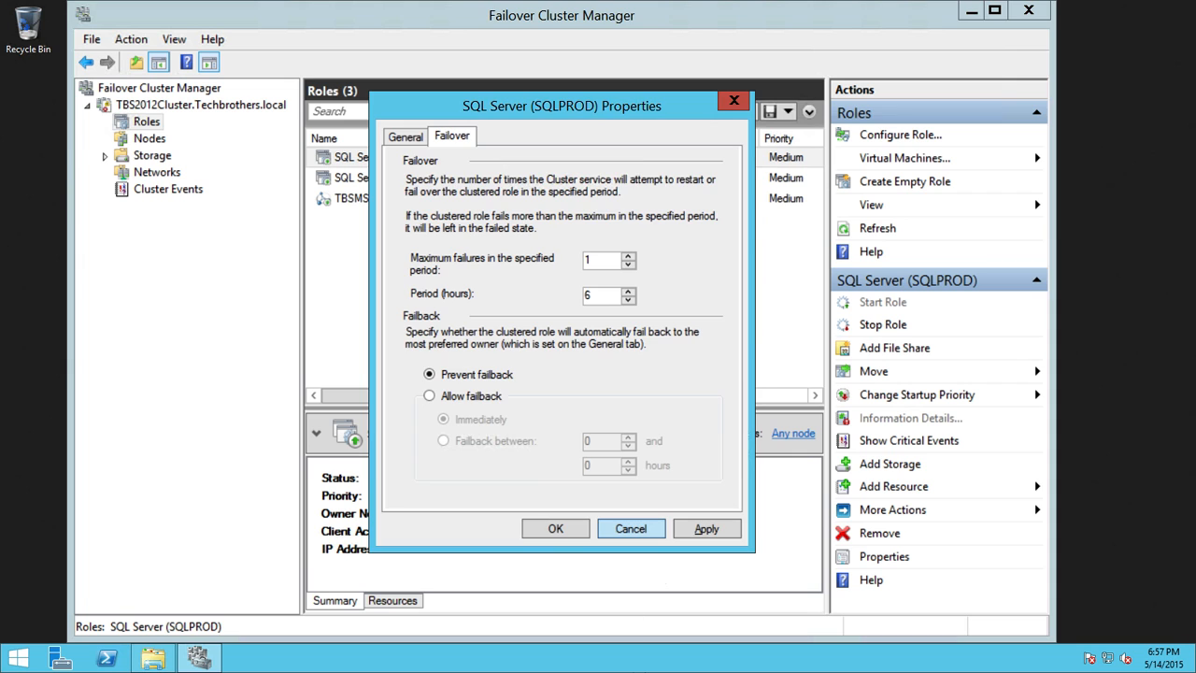
click(637, 531)
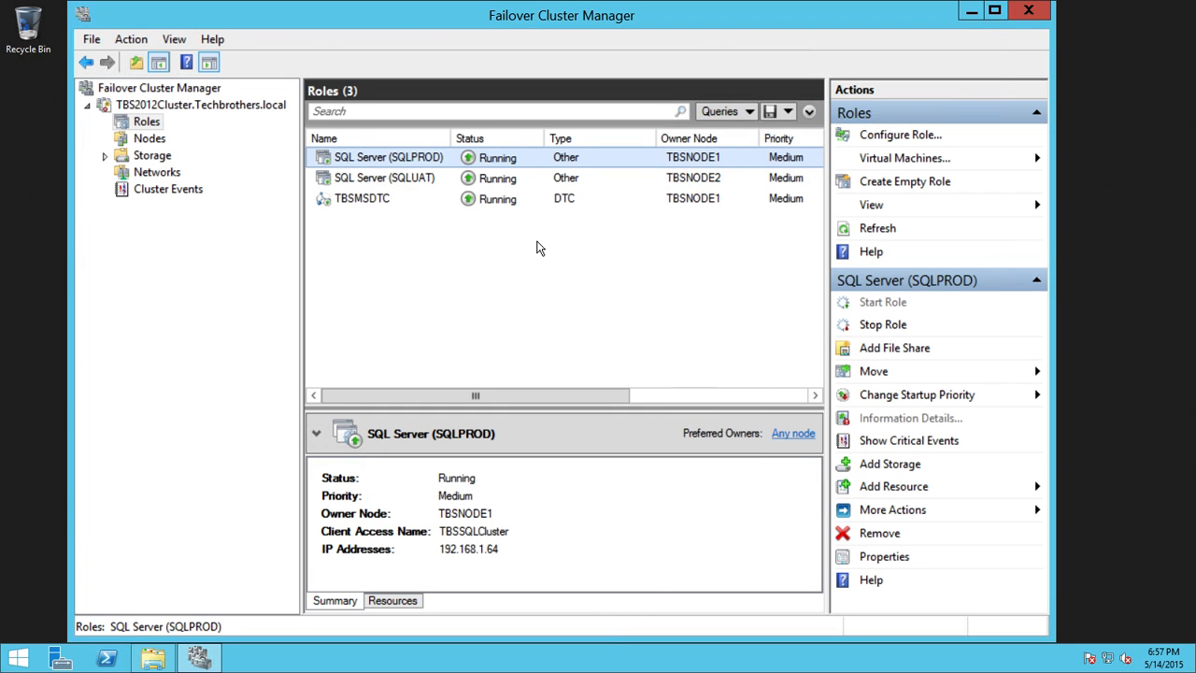